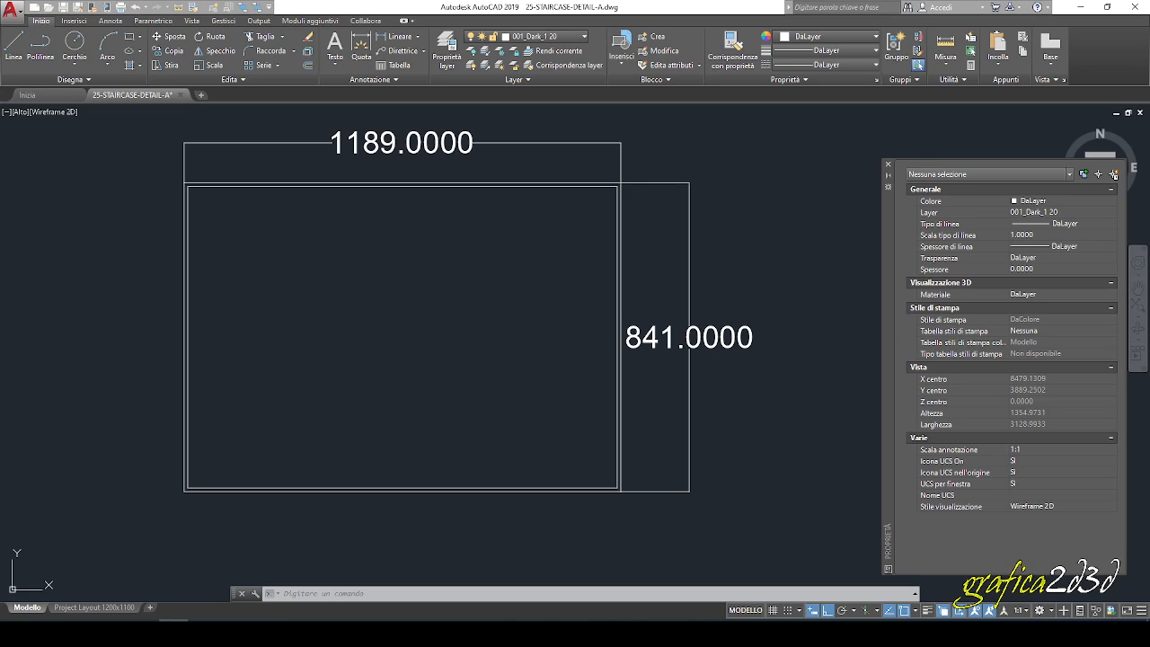
Draw a line down from the outer frame's lower-right corner, followed by a 210-unit horizontal segment to the left.
scroll(608, 372, up, 5)
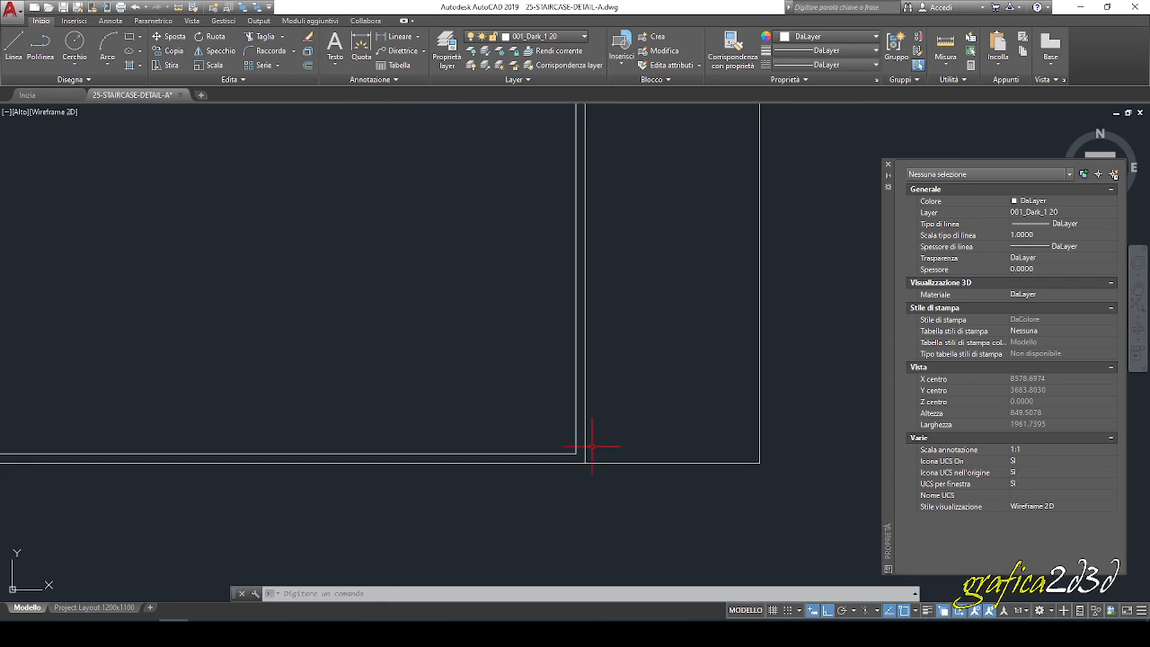
scroll(586, 452, up, 2)
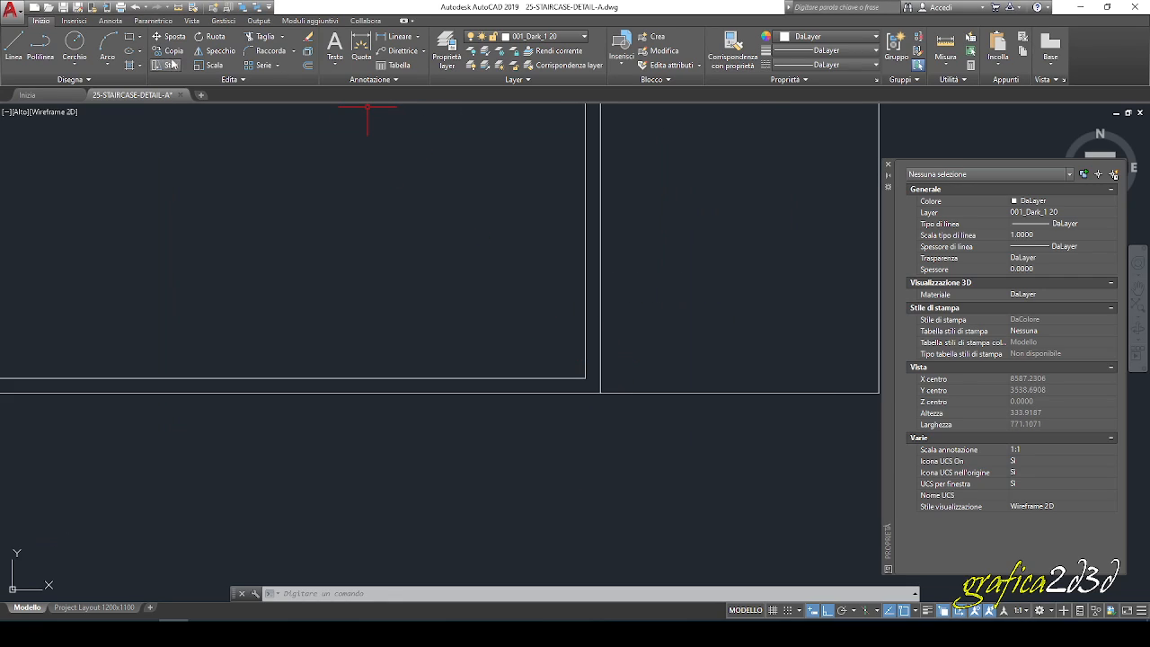
click(14, 45)
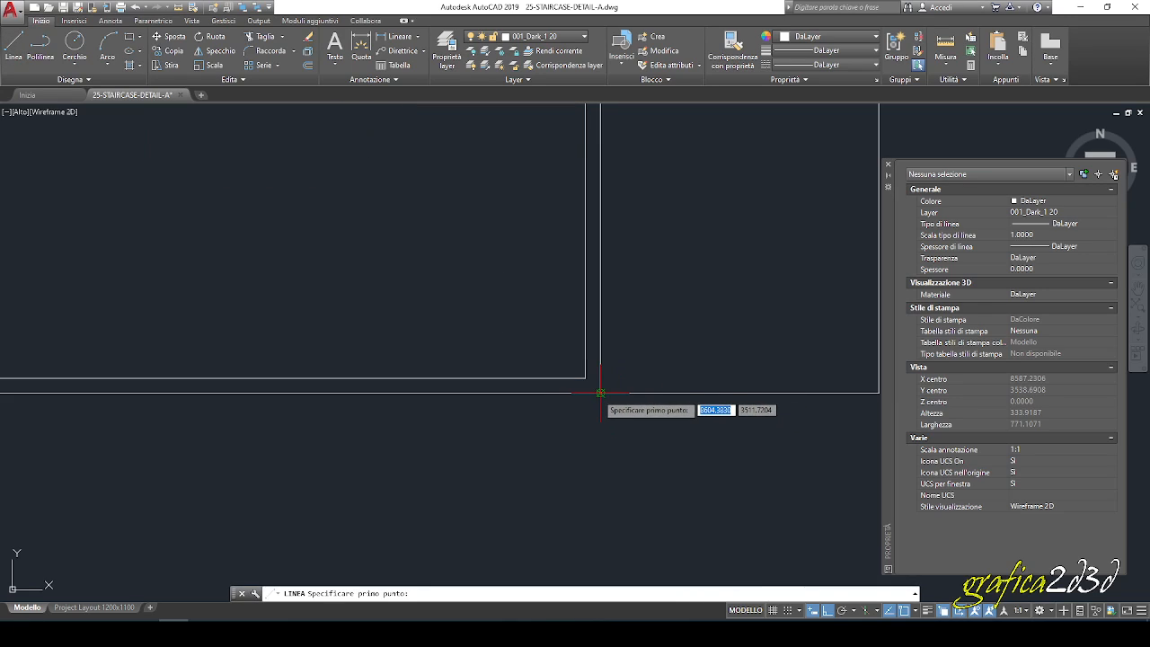
scroll(604, 463, down, 5)
click(619, 430)
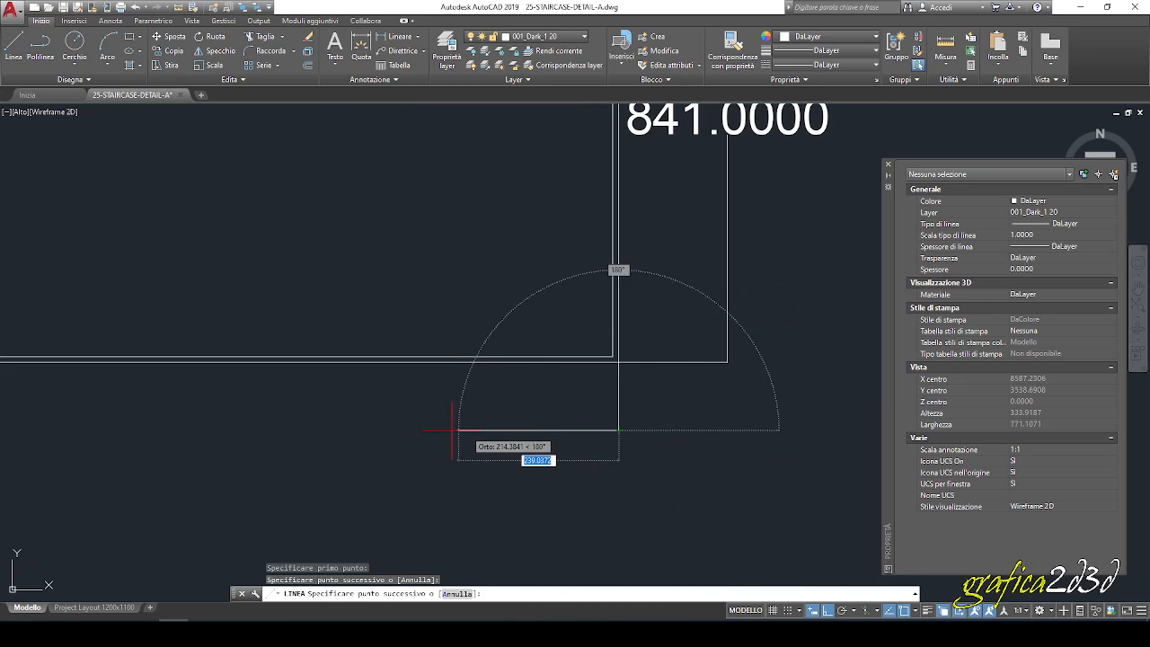
text(210)
key(Return)
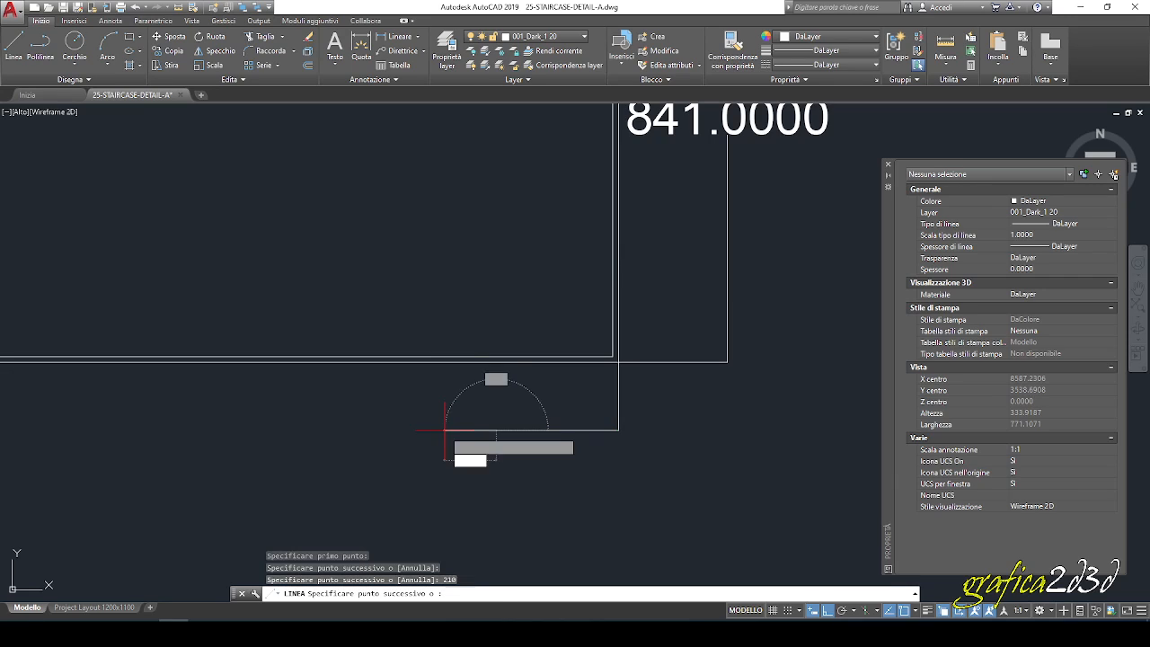
Continue the line vertically upward to the outer frame's top edge and end the Line command.
scroll(464, 243, down, 5)
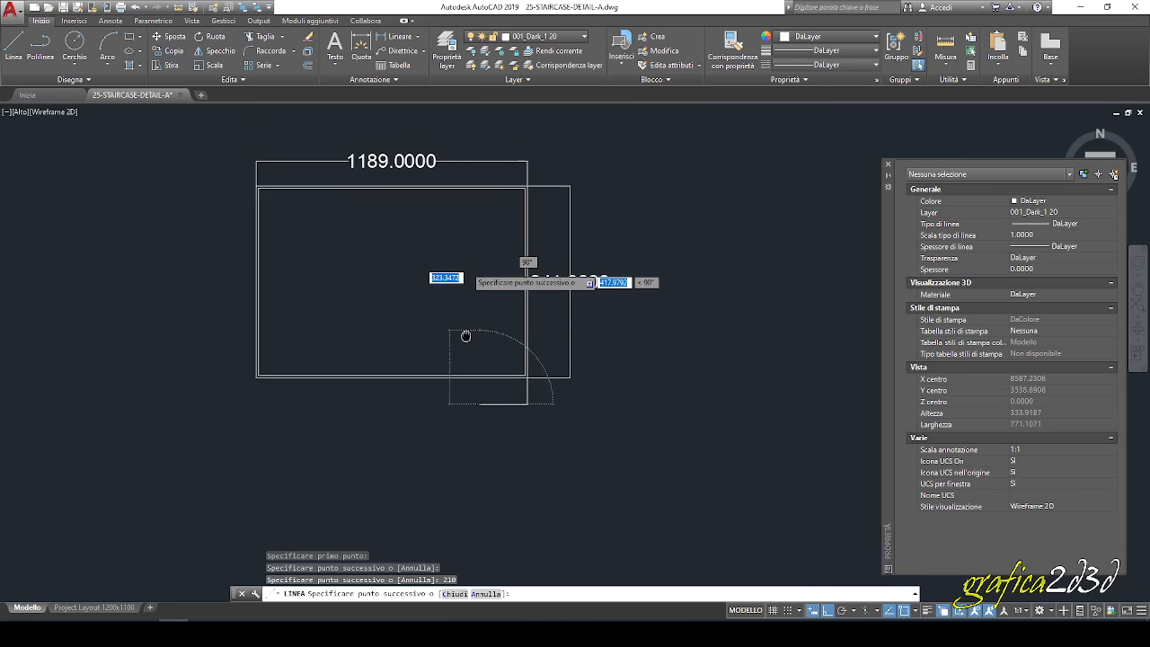
scroll(458, 403, up, 2)
middle_drag(486, 401, 495, 378)
middle_drag(493, 295, 492, 359)
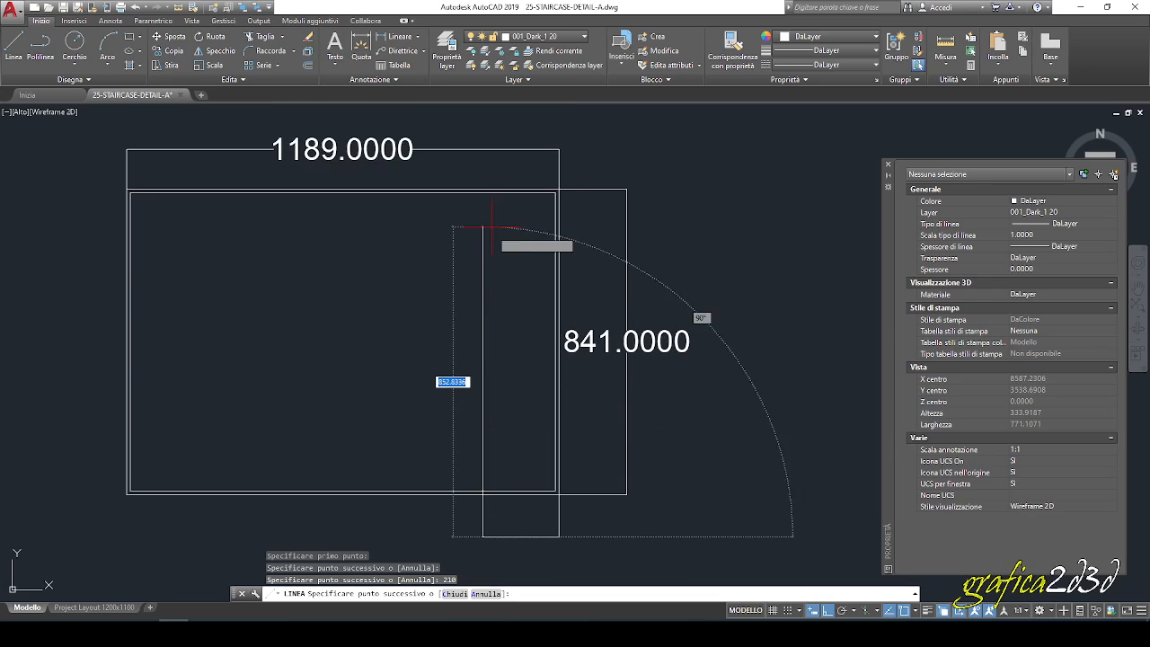
click(484, 186)
key(Return)
Add a linear dimension along the frame's bottom edge from the vertical construction line to the lower-right corner.
scroll(532, 387, up, 4)
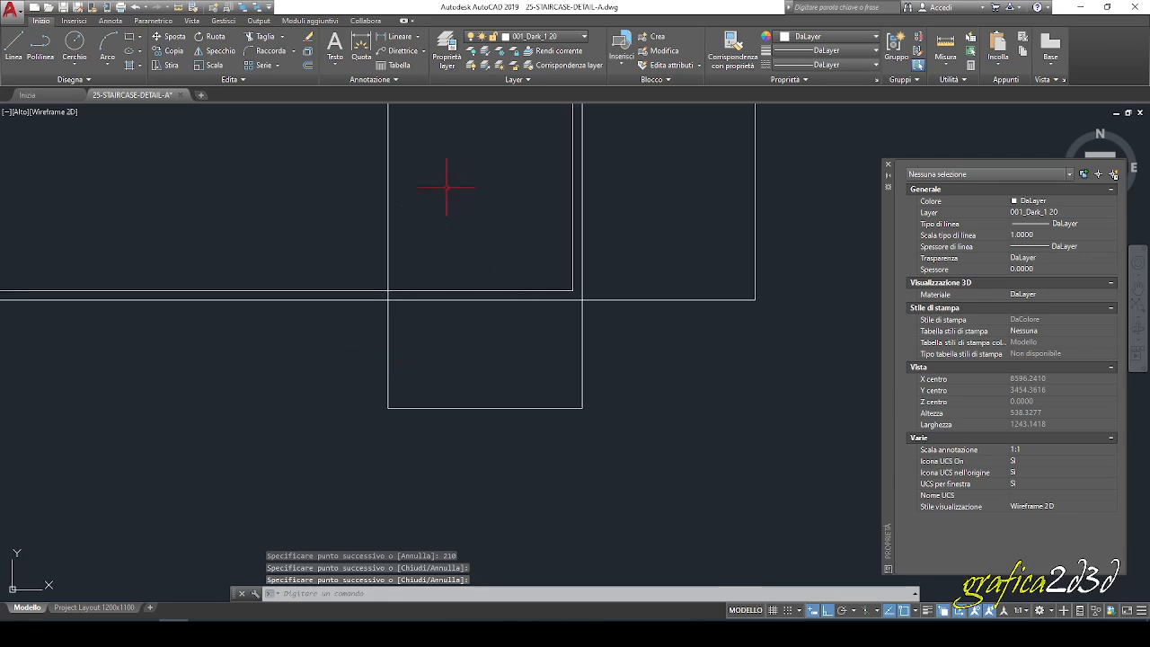
click(396, 37)
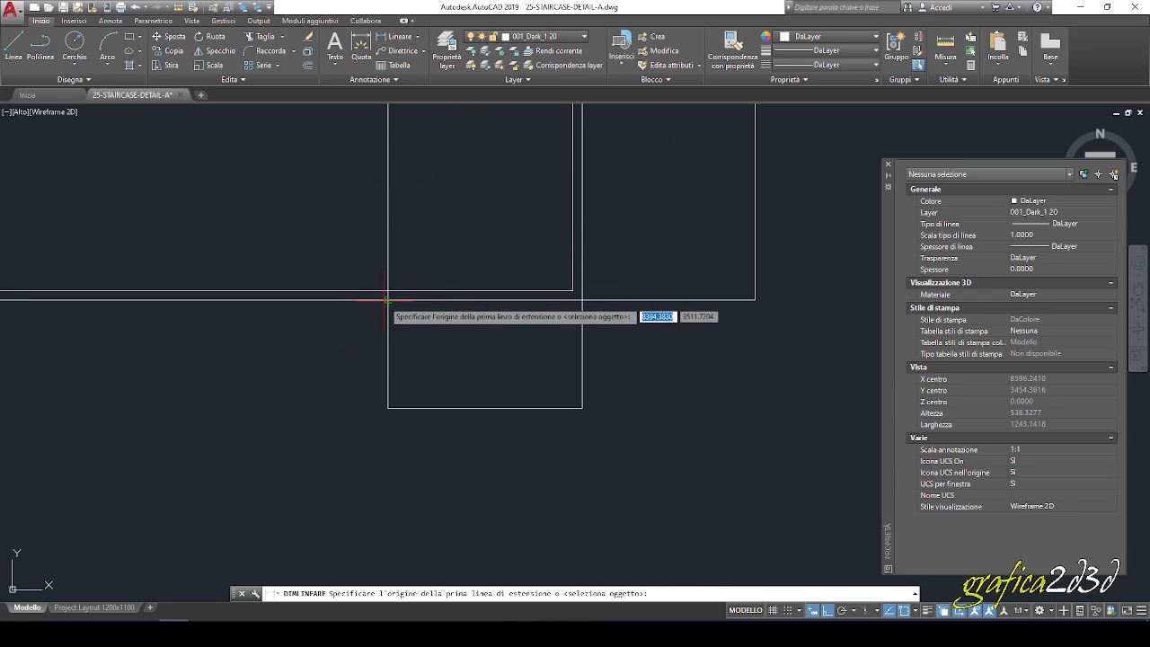
click(387, 300)
click(582, 299)
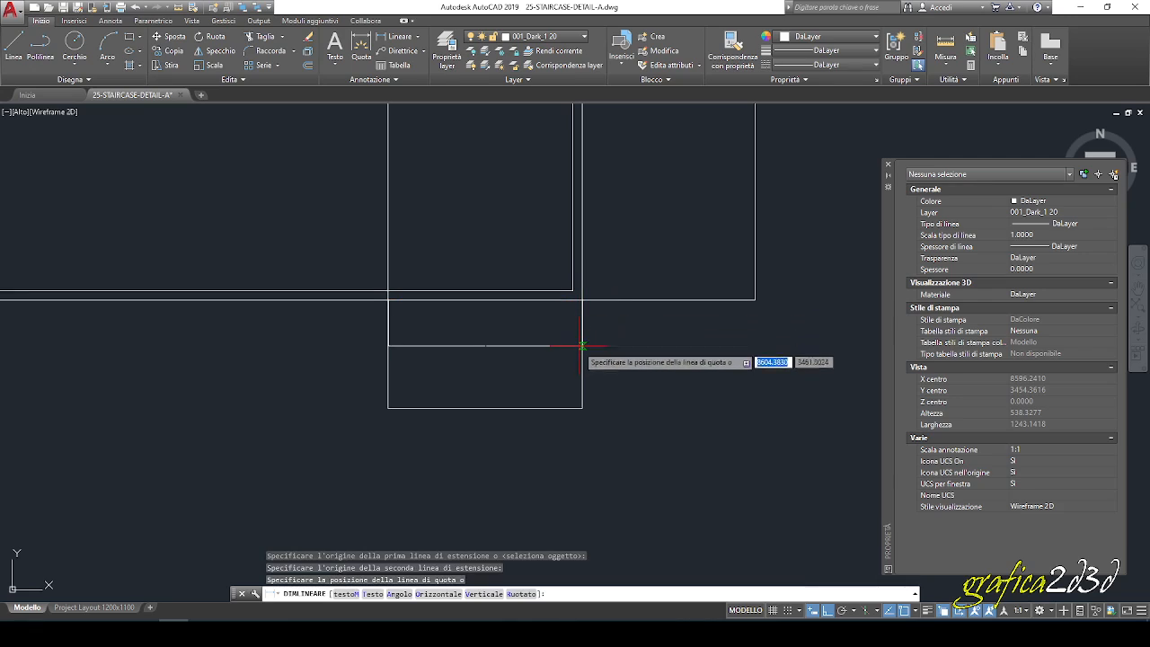
click(583, 345)
scroll(566, 390, down, 4)
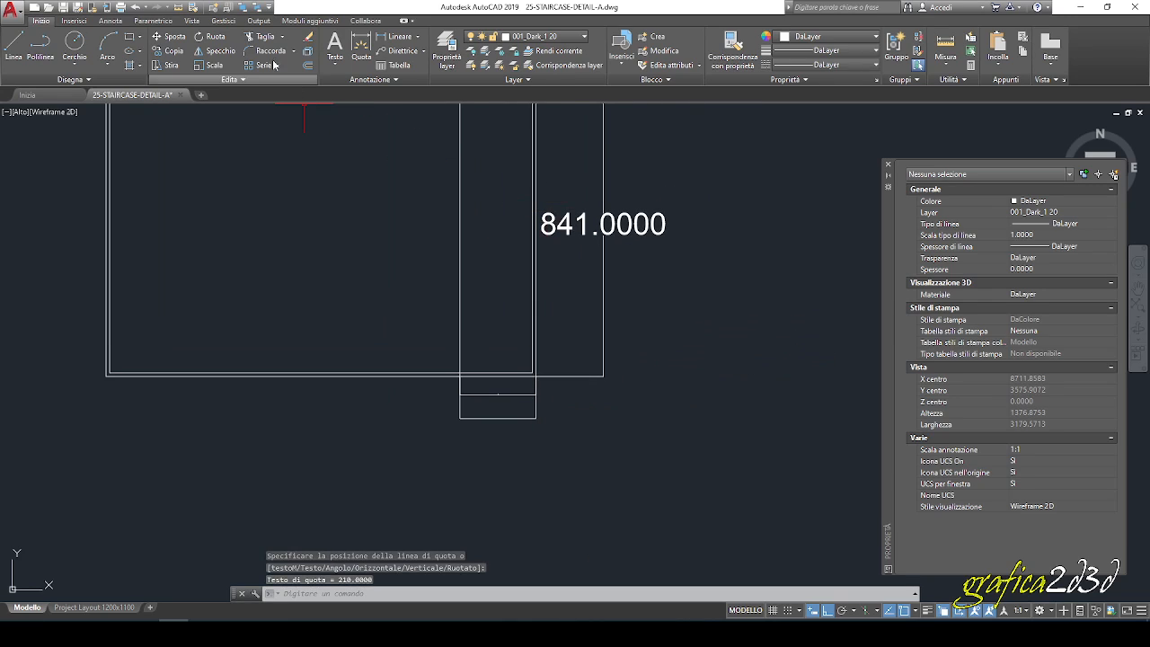
Match the new bottom dimension's properties to those of the frame's 841 height dimension.
click(199, 10)
click(565, 223)
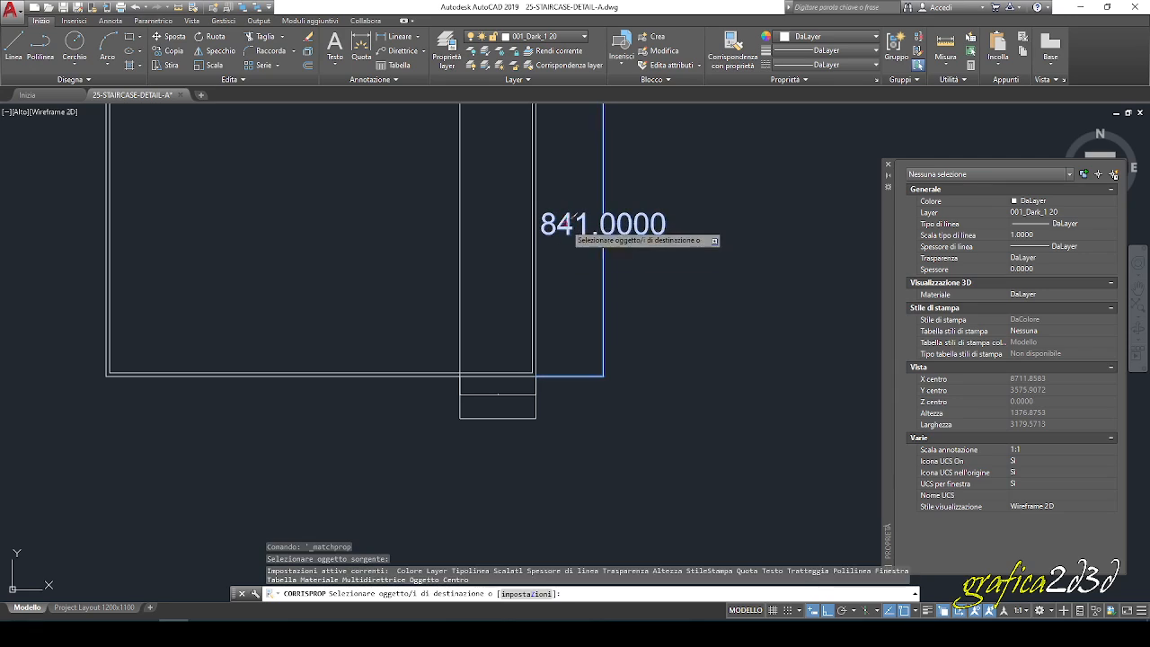
click(504, 387)
key(Return)
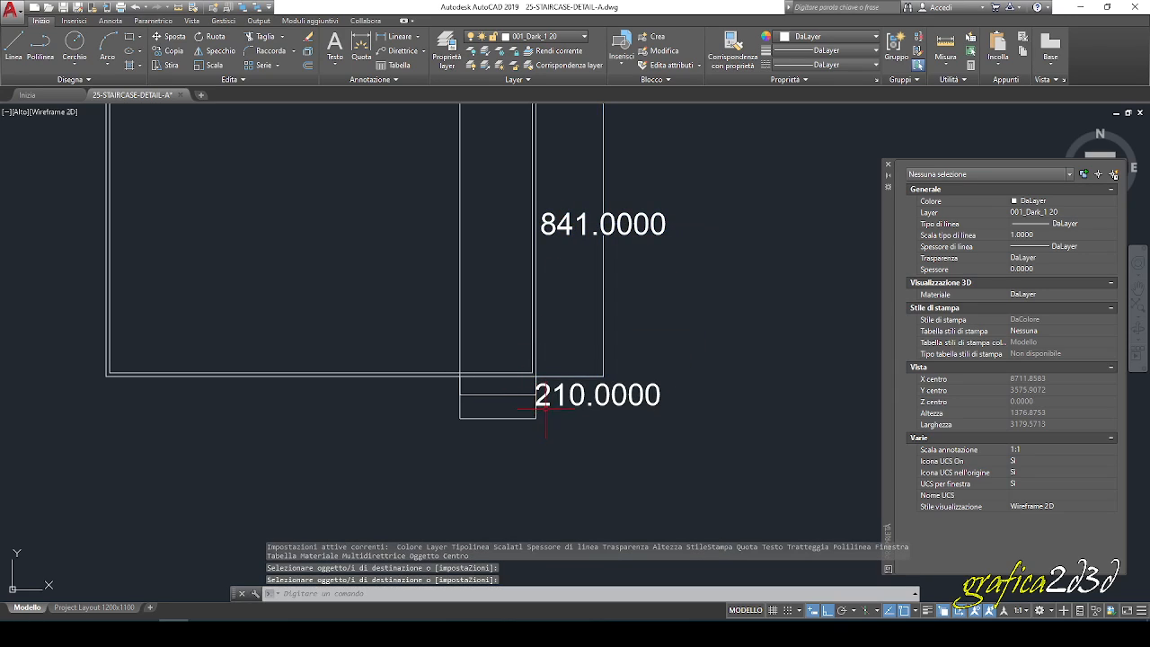
Delete the three construction lines: both vertical segments and the horizontal one below the frame.
scroll(546, 410, up, 2)
click(539, 430)
click(389, 422)
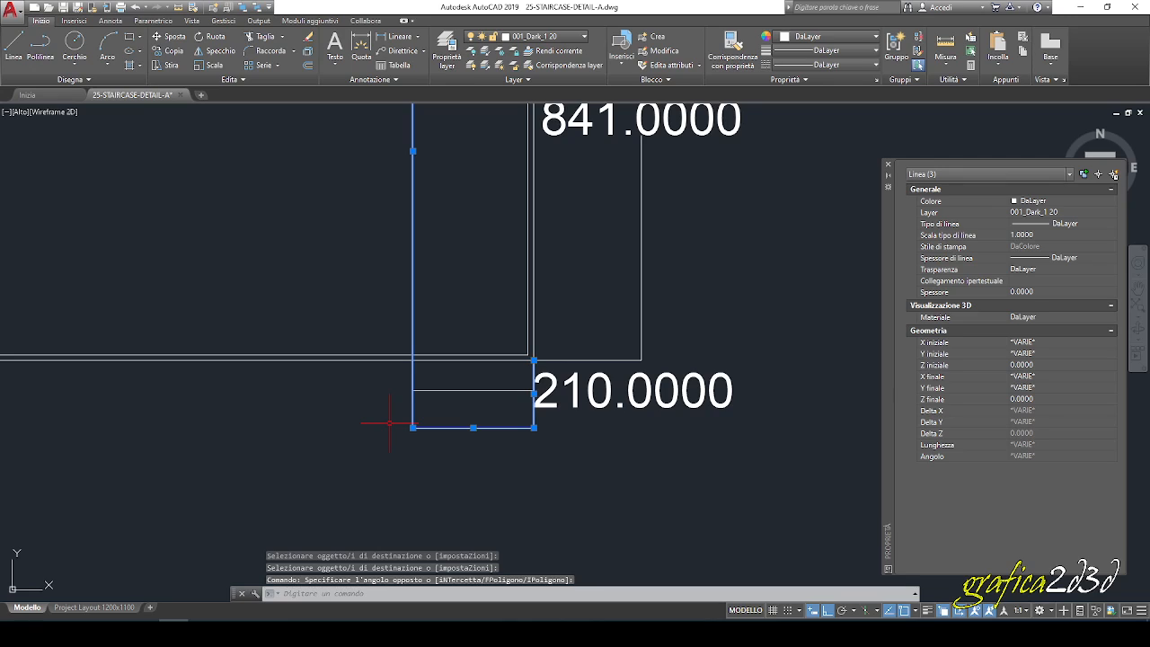
key(Delete)
Move the bottom dimension farther below the frame, with its text centred between the extension lines.
click(534, 375)
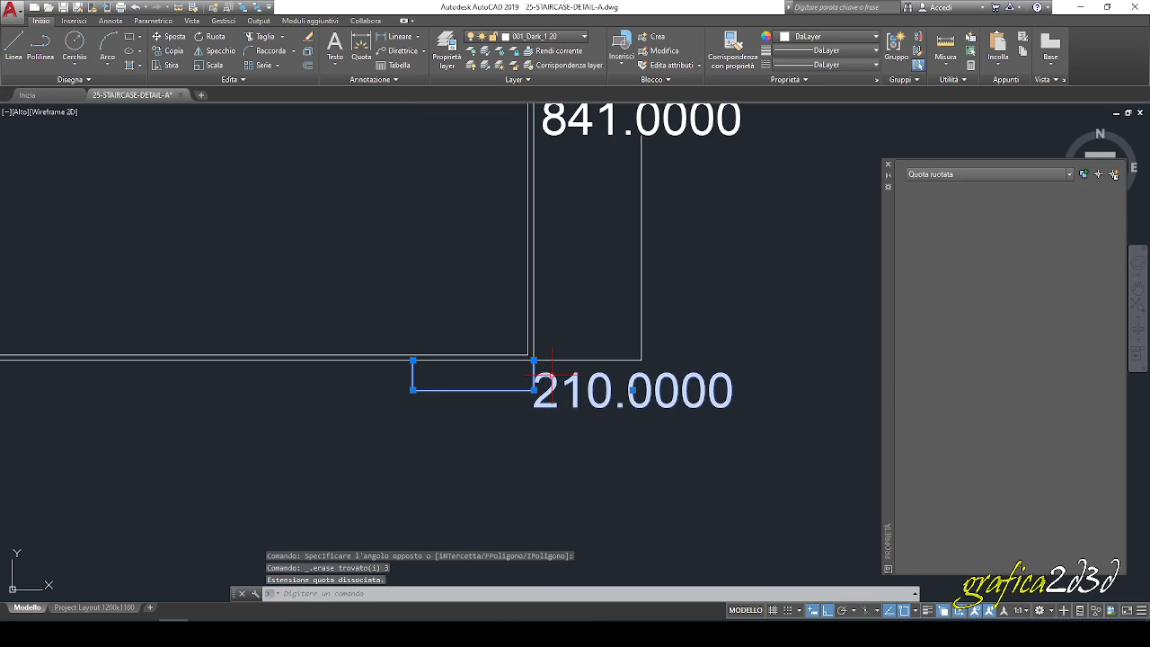
click(634, 391)
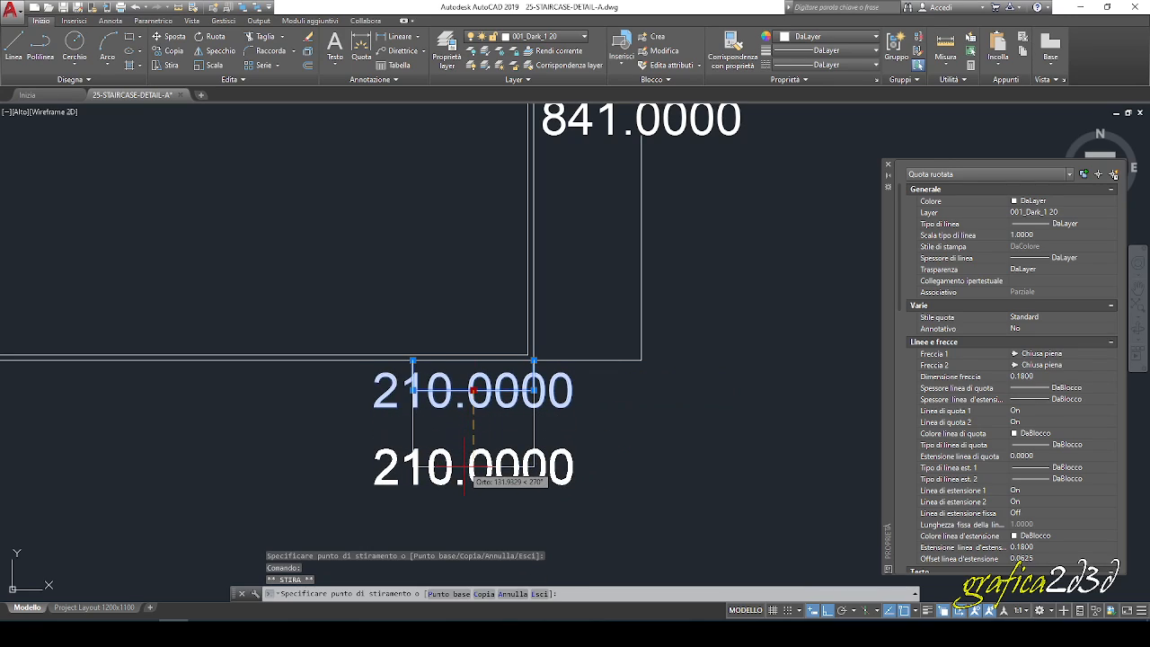
click(474, 469)
middle_drag(454, 353, 534, 391)
scroll(534, 392, down, 4)
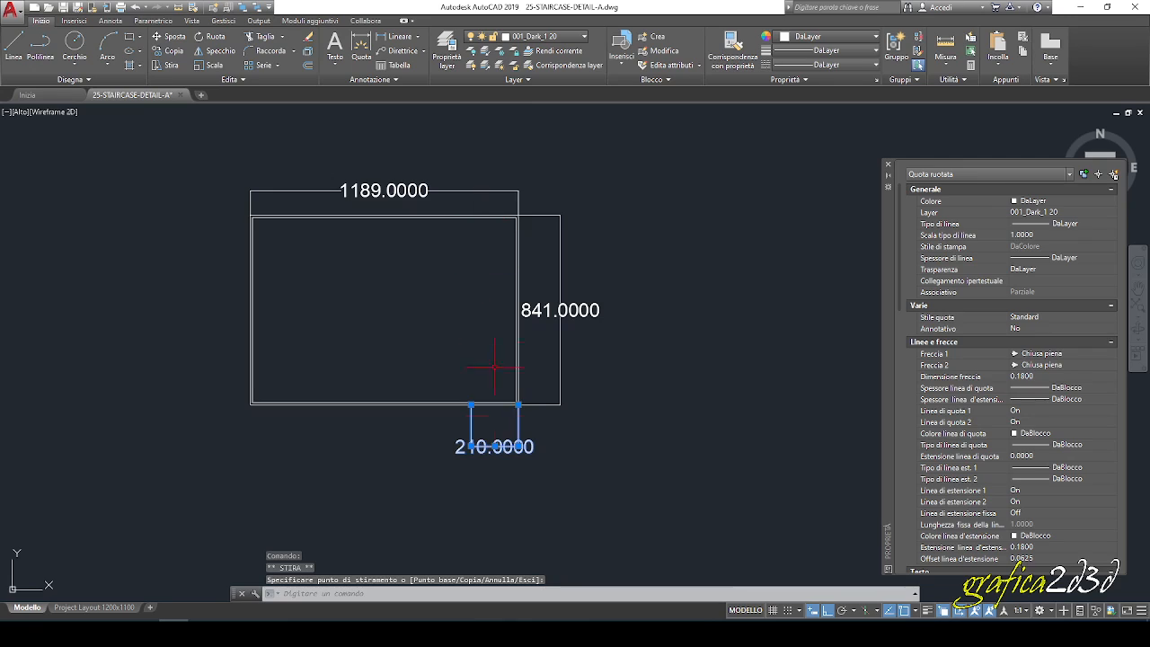
scroll(486, 449, up, 2)
middle_drag(486, 452, 485, 477)
key(Escape)
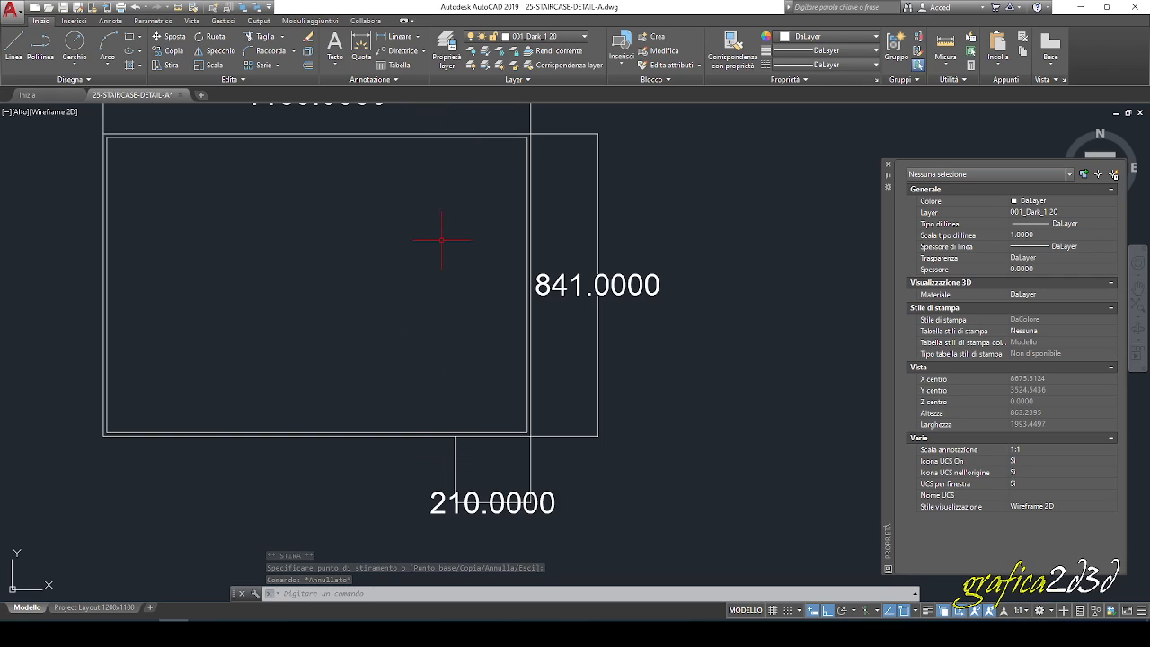
Draw a vertical line from the bottom dimension's left origin on the outer frame up to the frame's top edge.
middle_drag(441, 411, 429, 409)
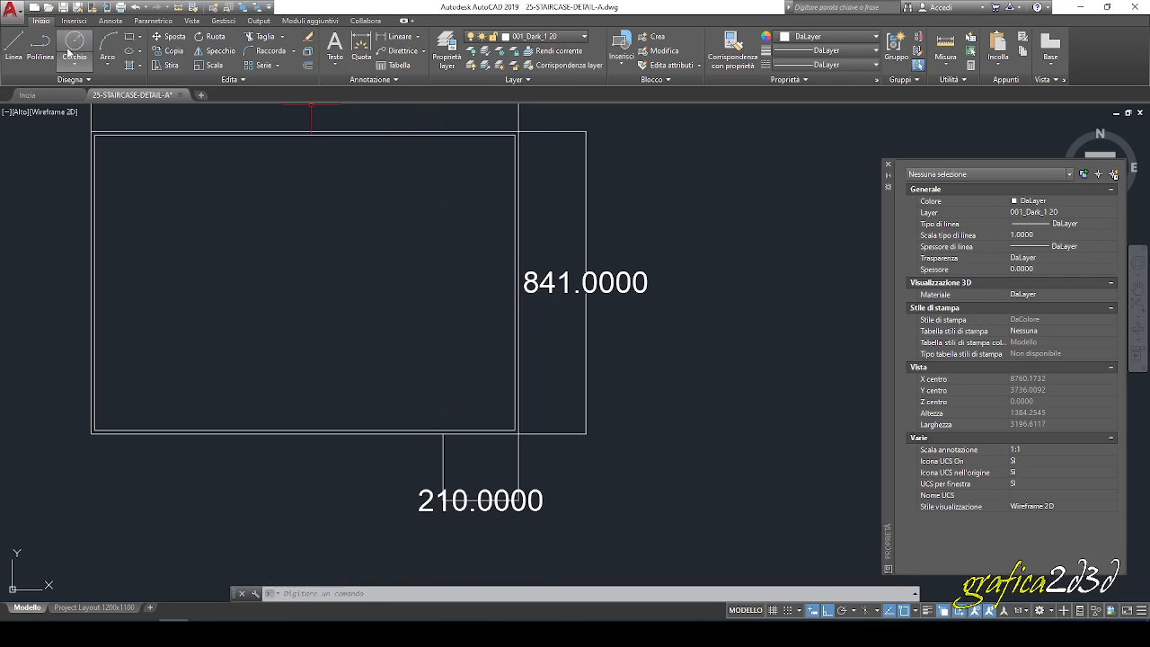
click(14, 47)
scroll(479, 446, up, 2)
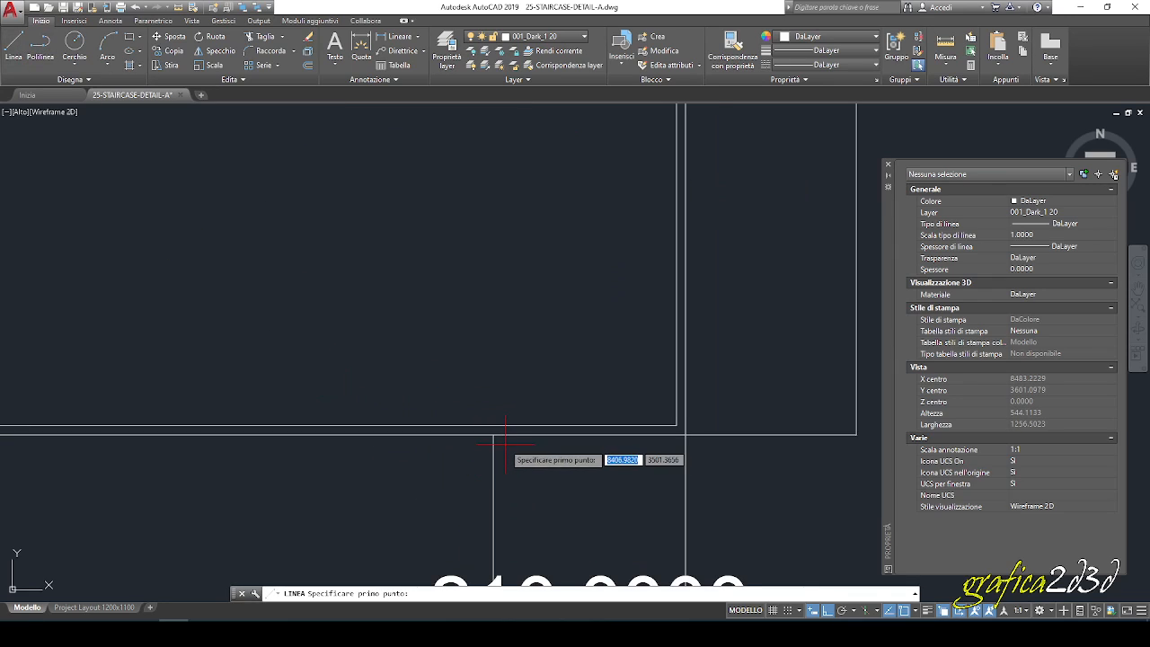
click(479, 449)
scroll(479, 449, down, 3)
scroll(478, 163, up, 3)
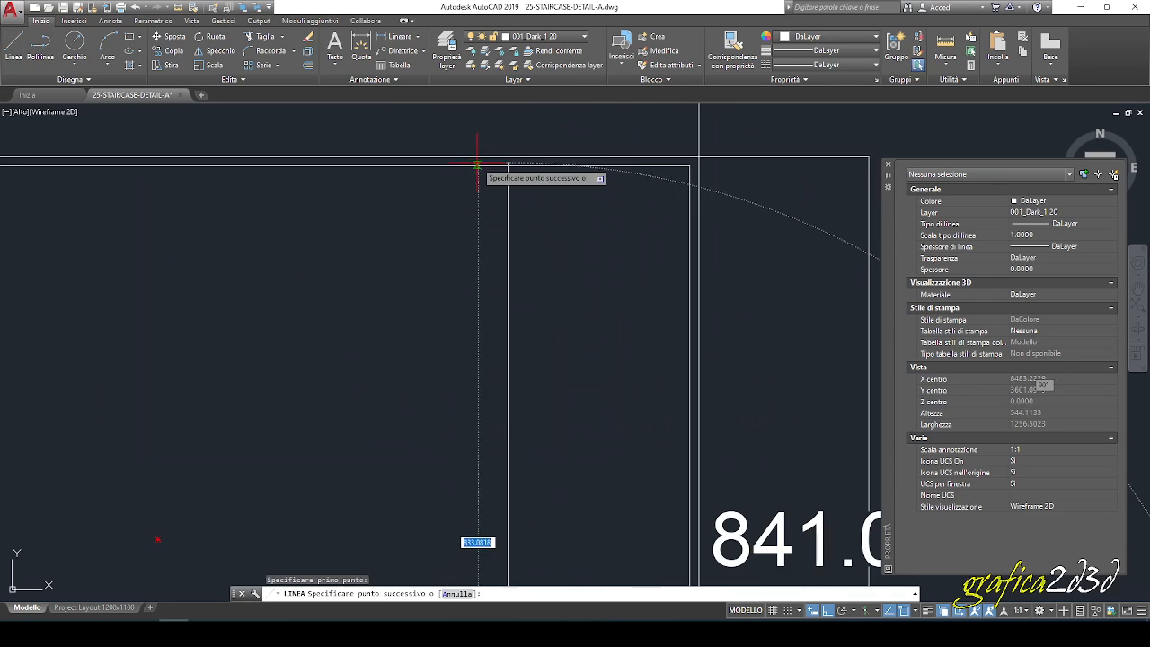
click(511, 164)
scroll(531, 355, down, 3)
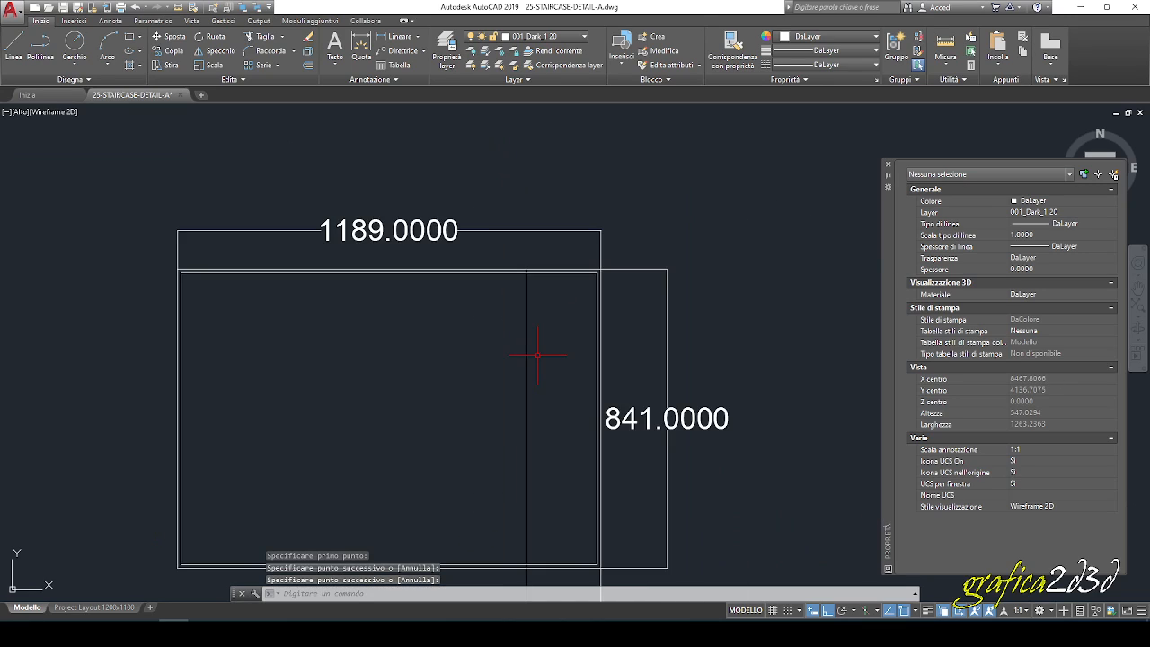
key(Escape)
key(Escape)
scroll(540, 380, up, 2)
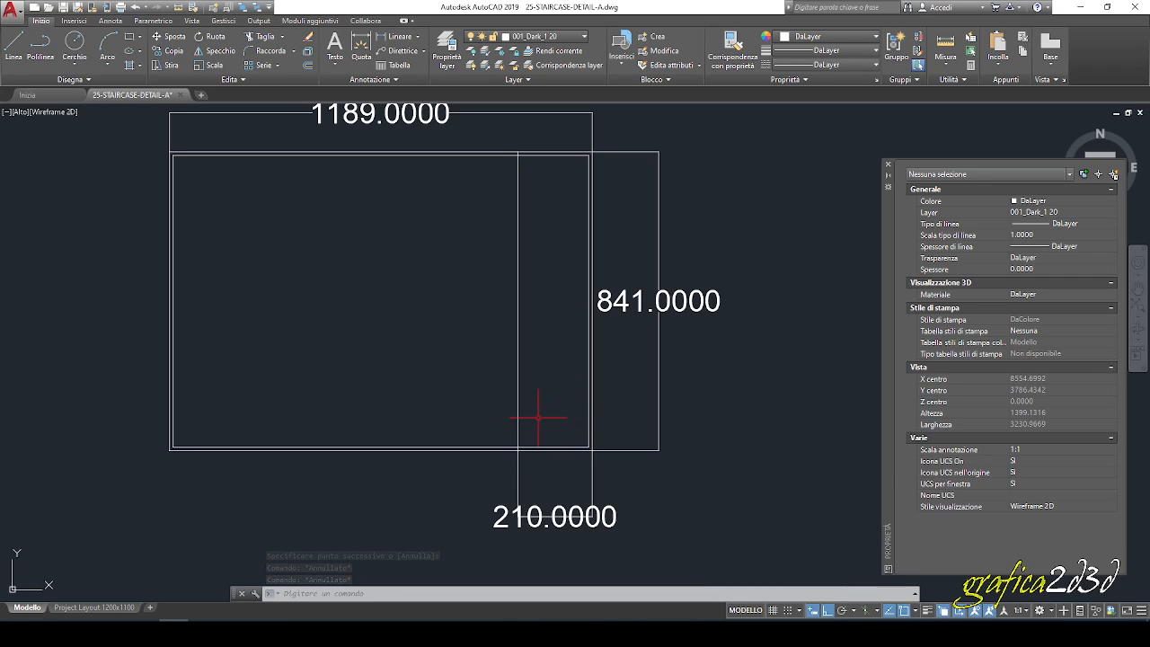
middle_drag(538, 417, 441, 393)
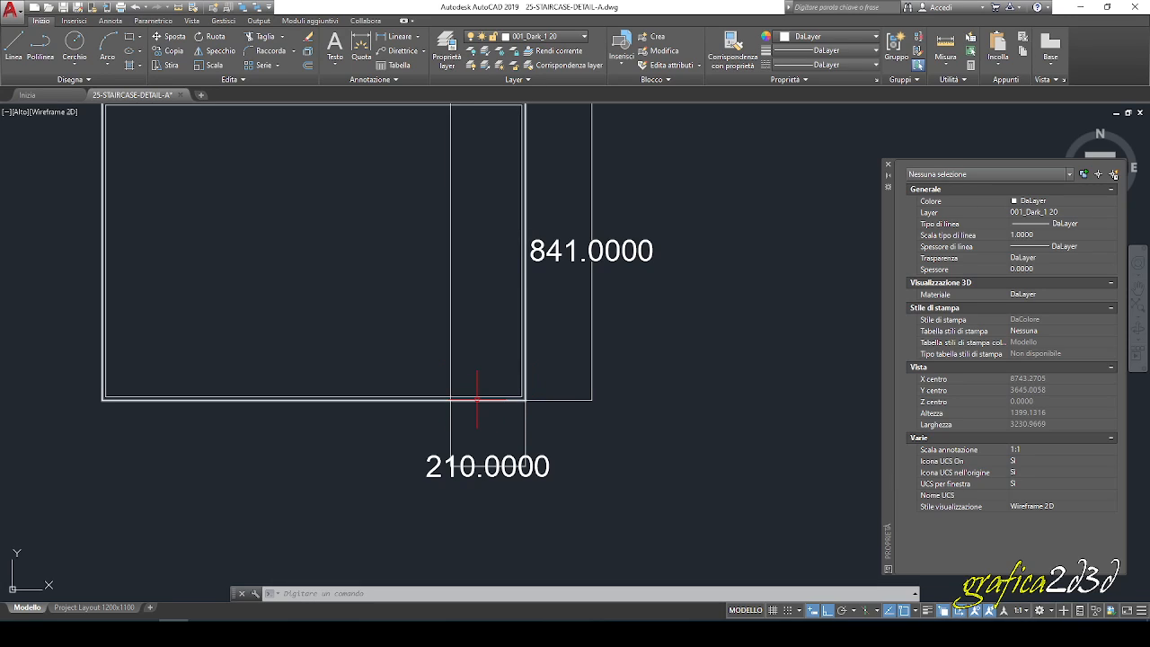
scroll(459, 387, up, 8)
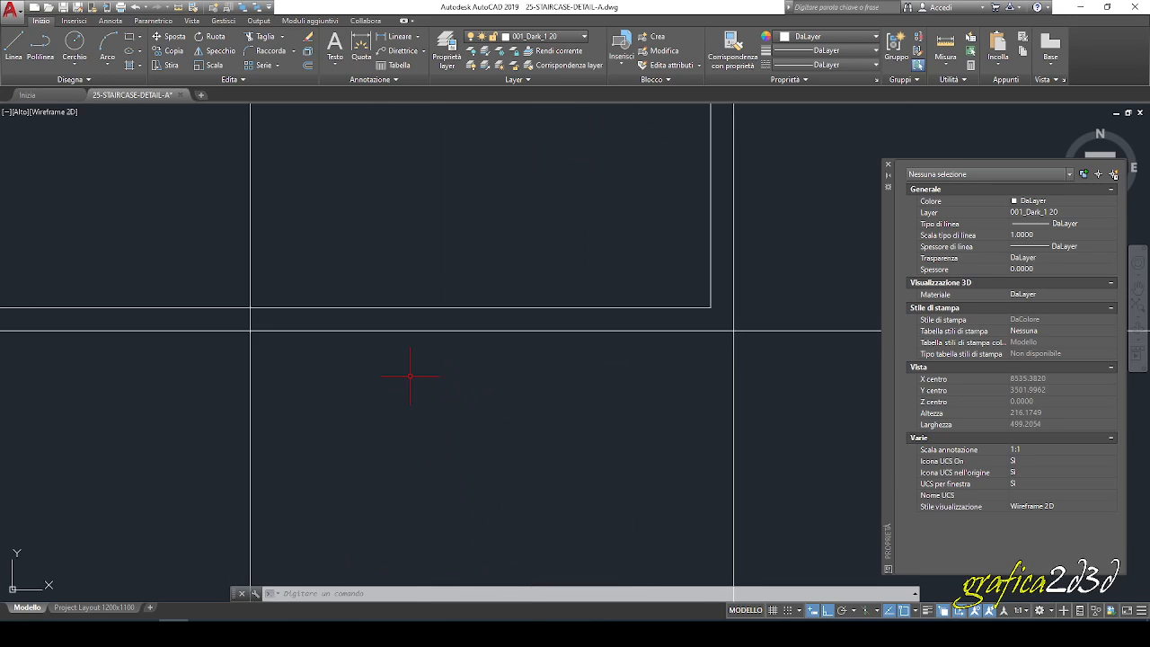
middle_drag(410, 376, 343, 412)
click(301, 332)
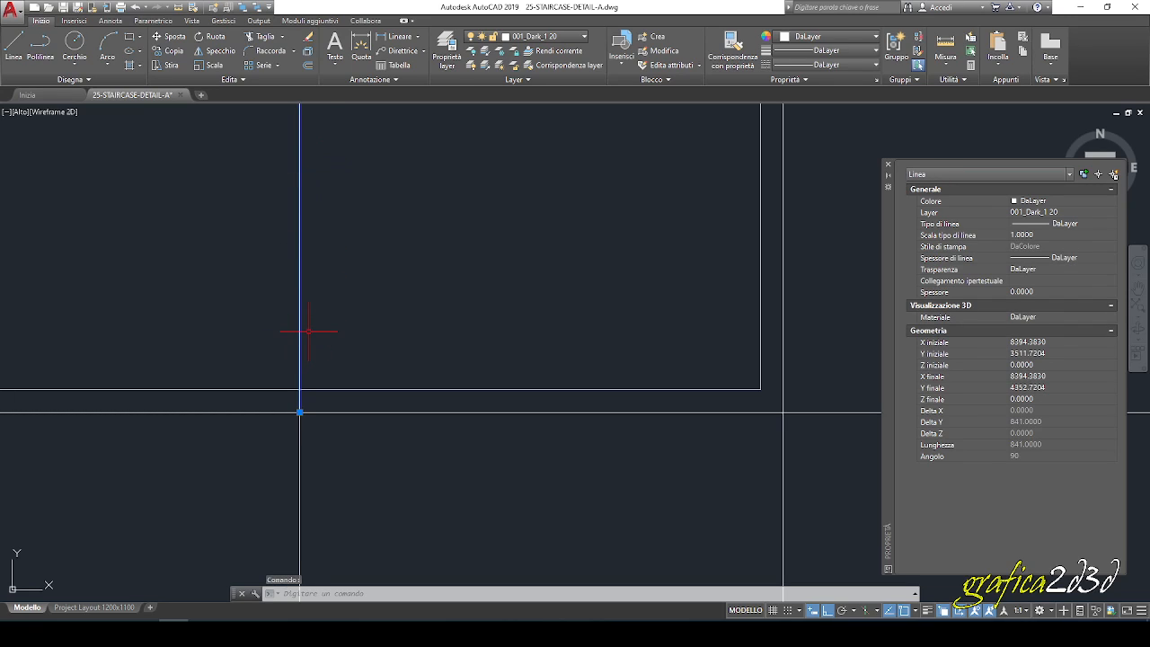
scroll(308, 331, down, 6)
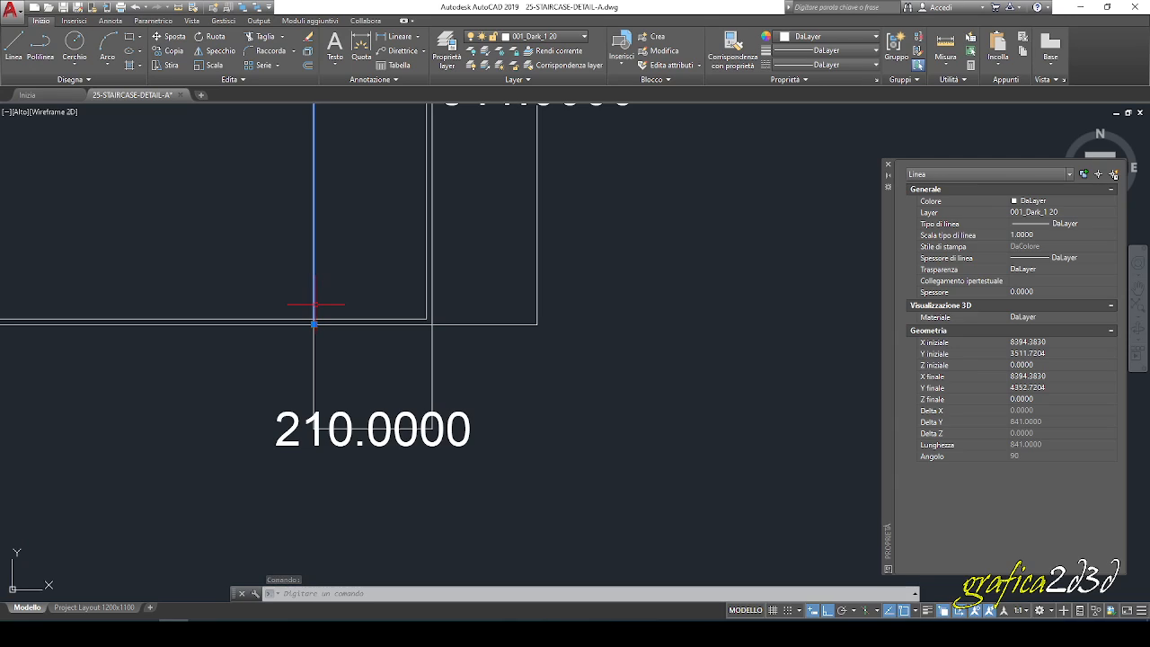
key(Escape)
key(Escape)
Offset the vertical dividing line 10 units to the right, toward the frame's right edge.
scroll(314, 306, up, 7)
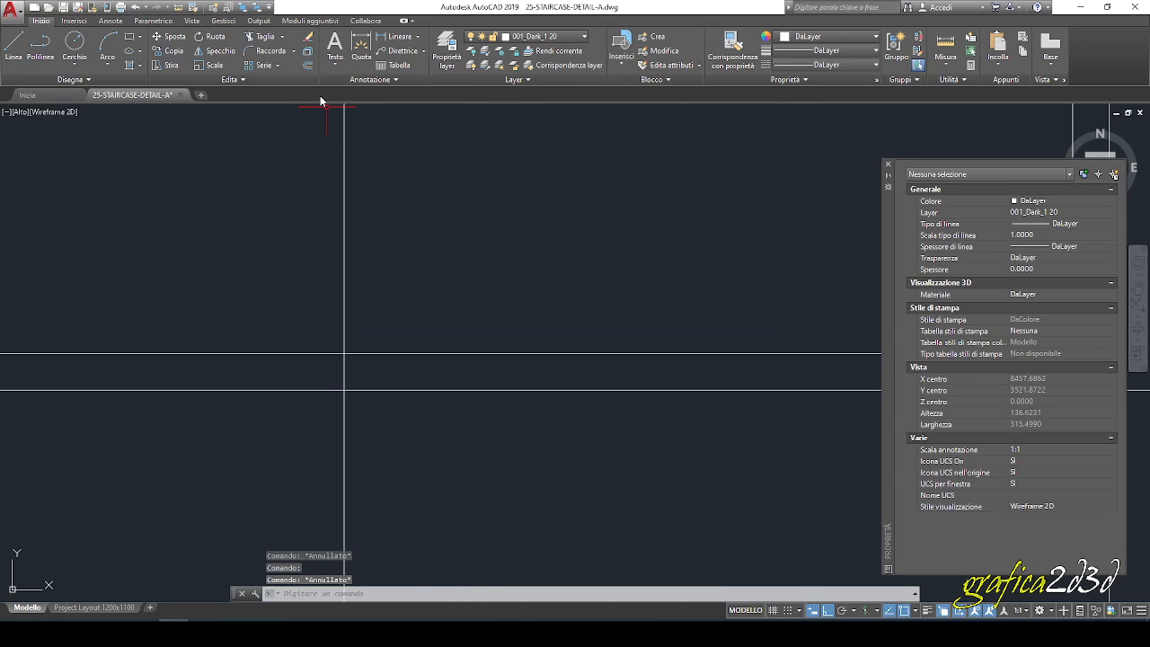
click(309, 66)
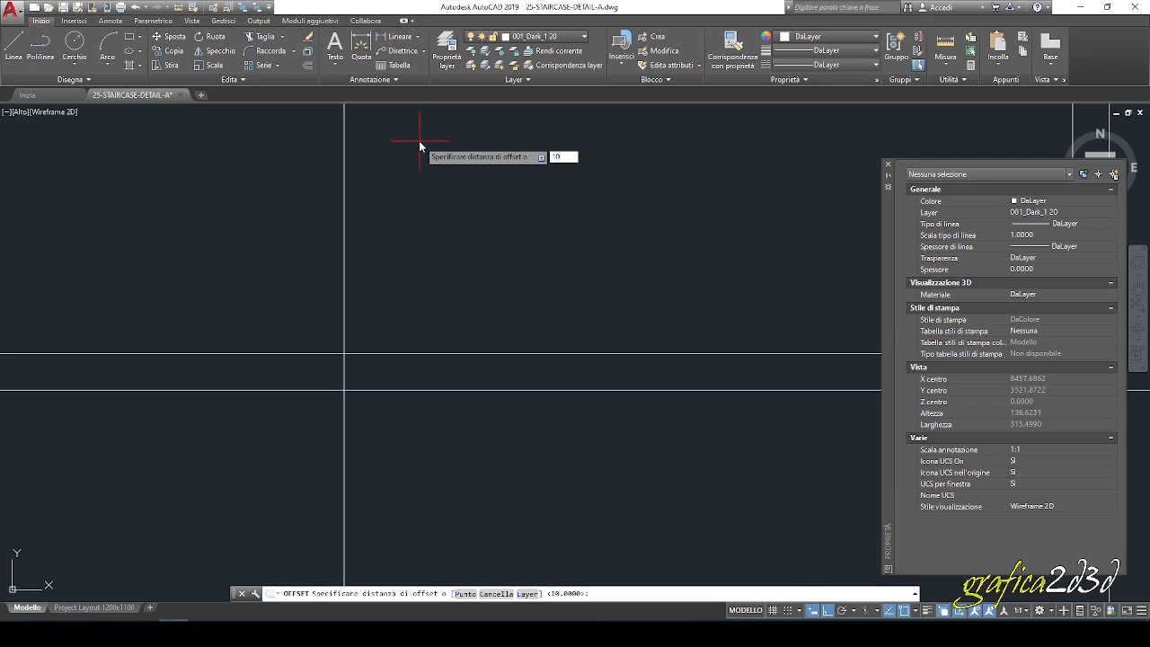
text(10)
key(Return)
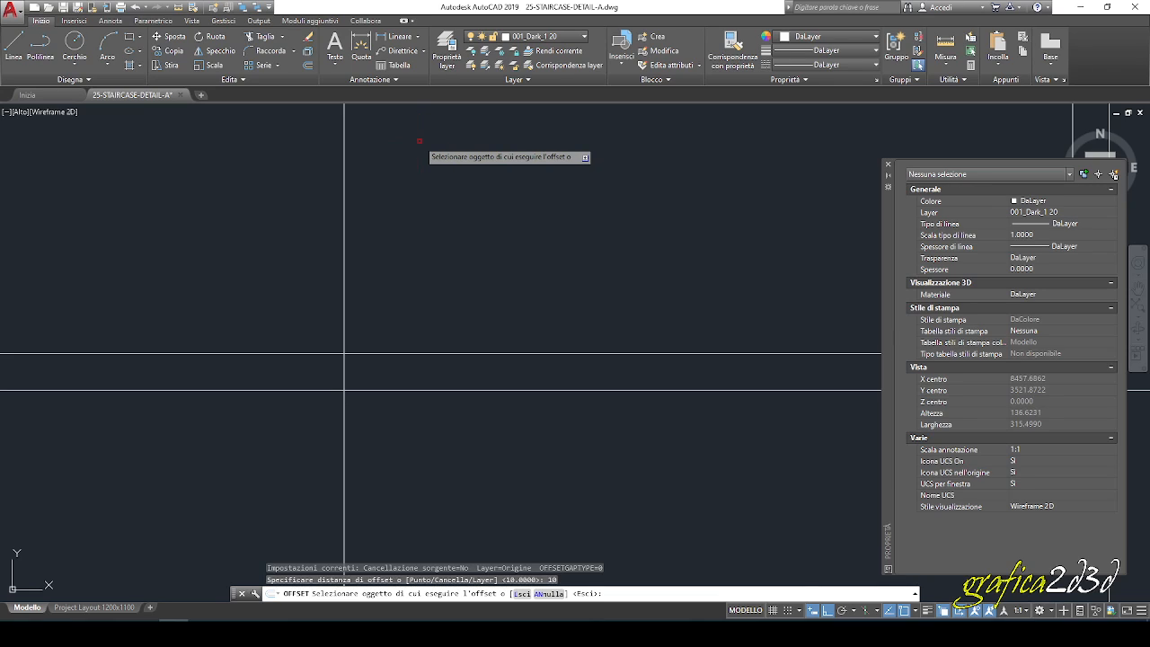
click(342, 223)
click(395, 231)
scroll(421, 326, down, 4)
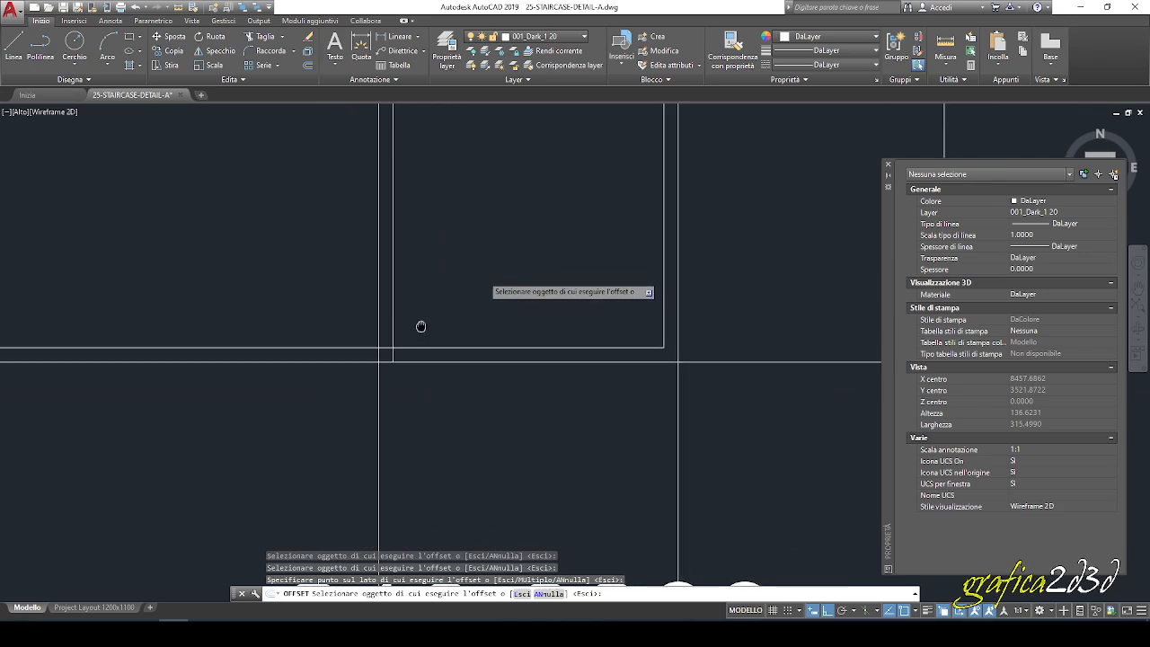
middle_drag(420, 326, 397, 343)
key(Escape)
middle_drag(370, 196, 349, 278)
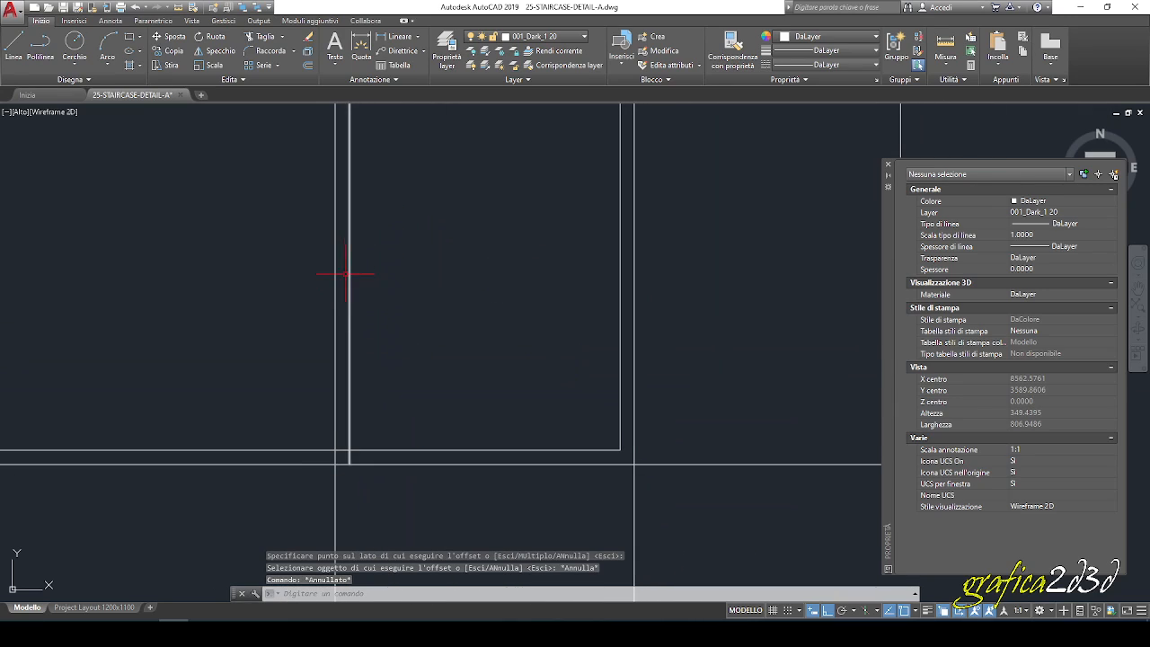
scroll(527, 480, down, 4)
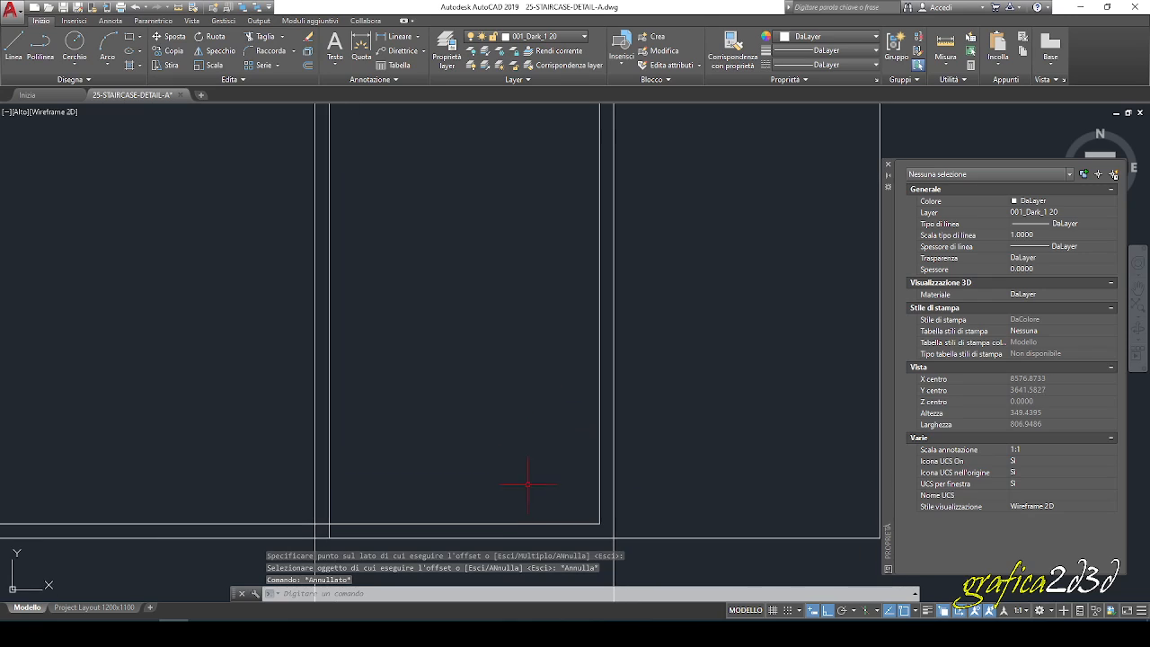
scroll(396, 382, up, 4)
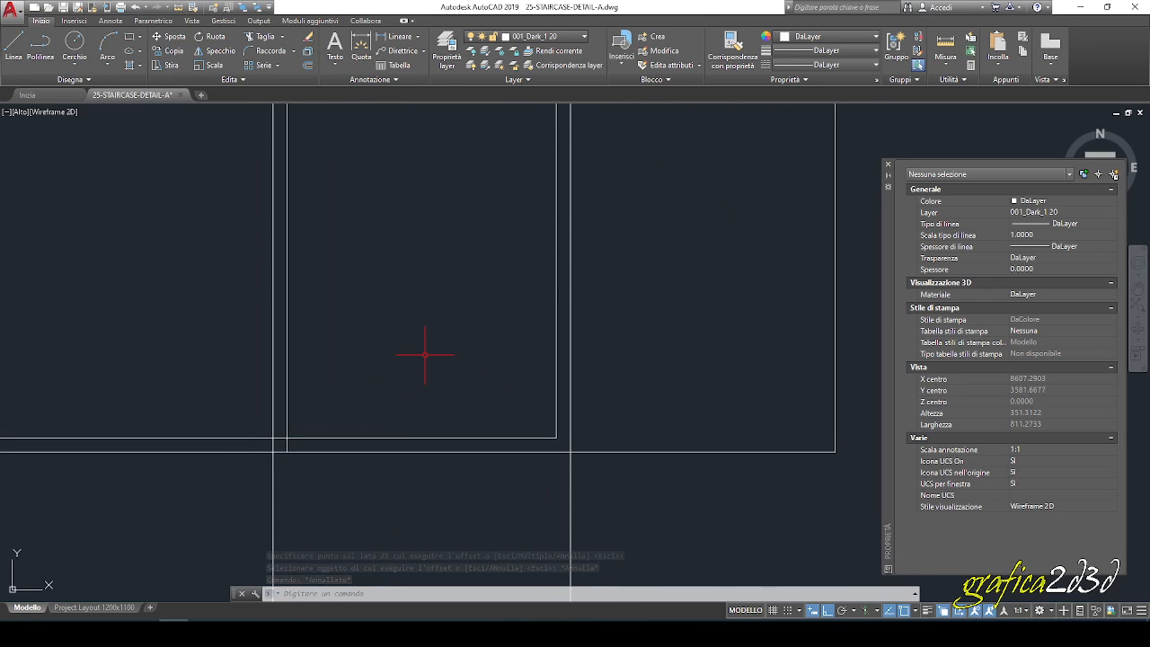
scroll(424, 356, down, 4)
scroll(414, 394, up, 2)
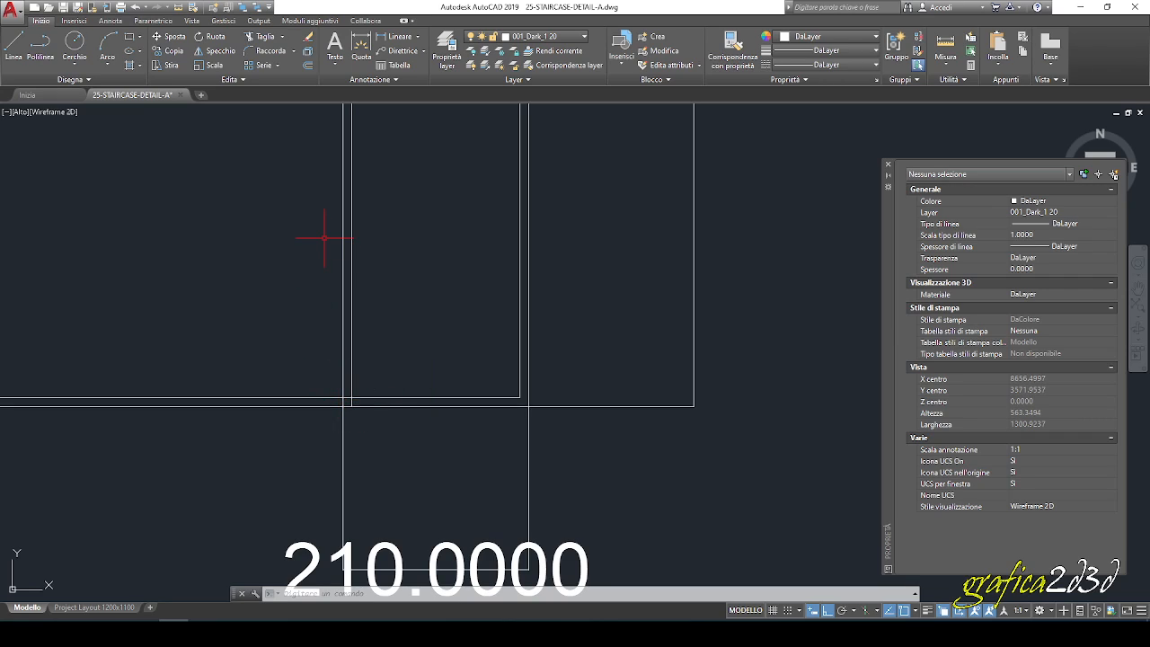
Draw a 297-long vertical line up from the bottom-edge level just right of the frame, continuing left about 311 units across the column.
middle_drag(325, 238, 308, 292)
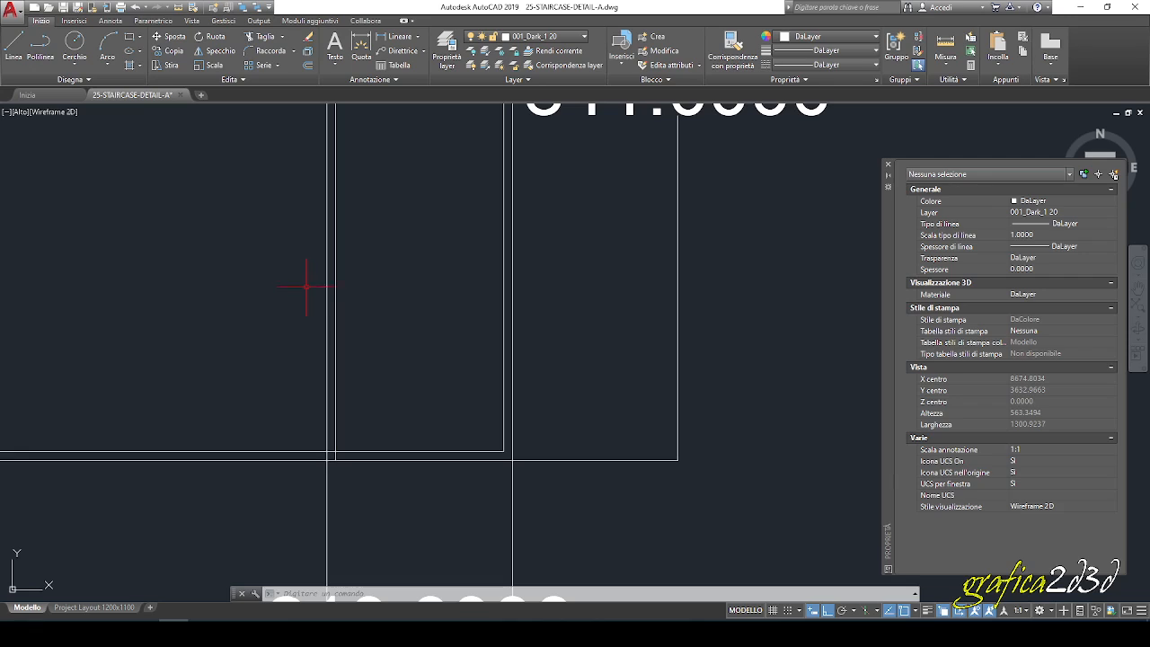
click(13, 47)
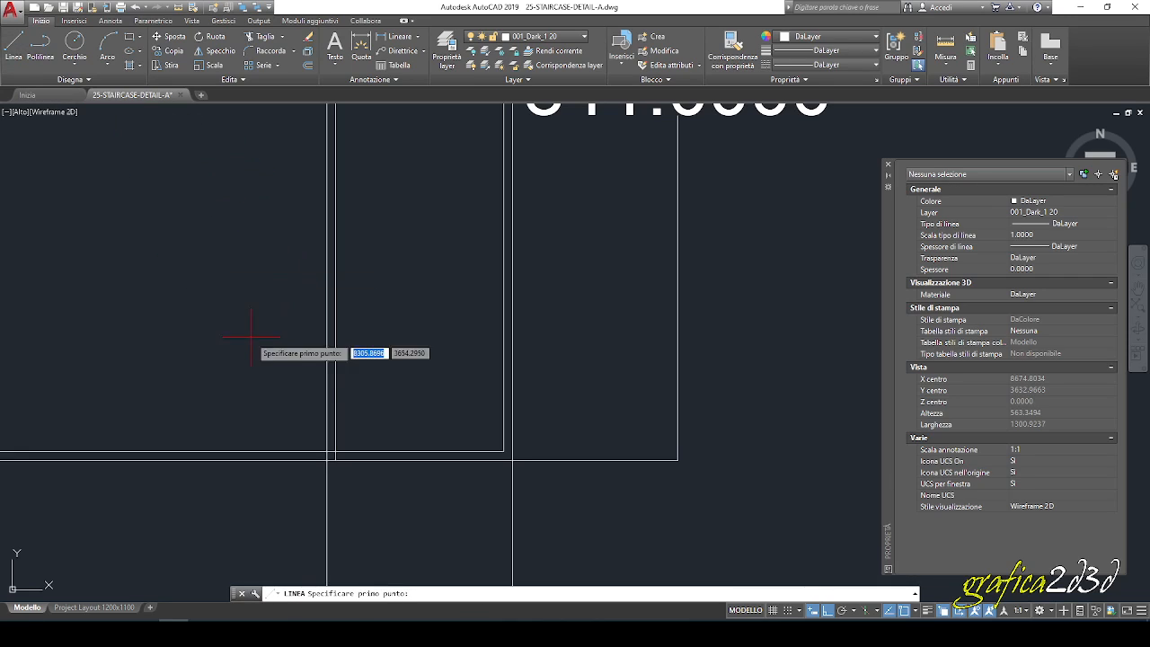
click(514, 459)
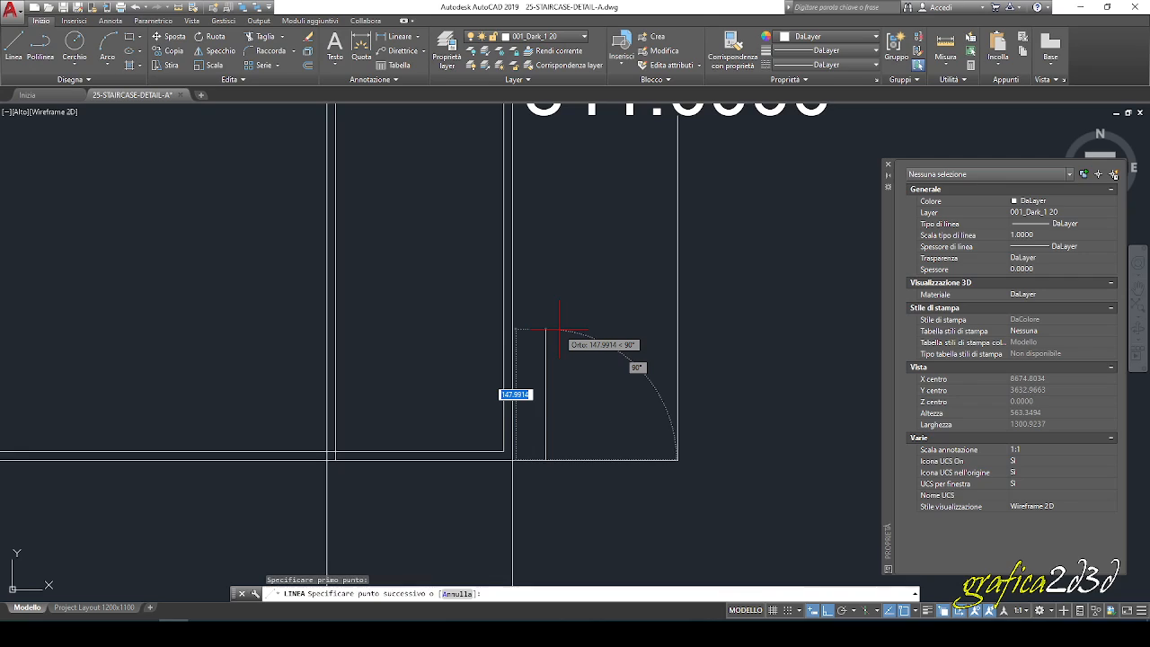
text(297)
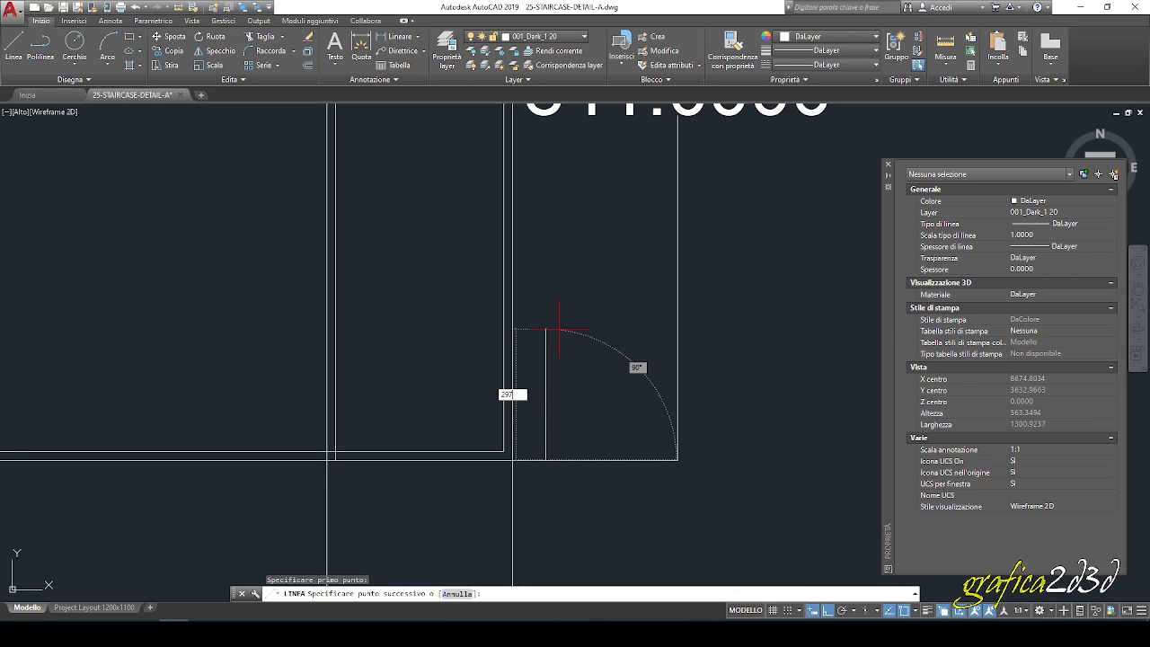
key(Return)
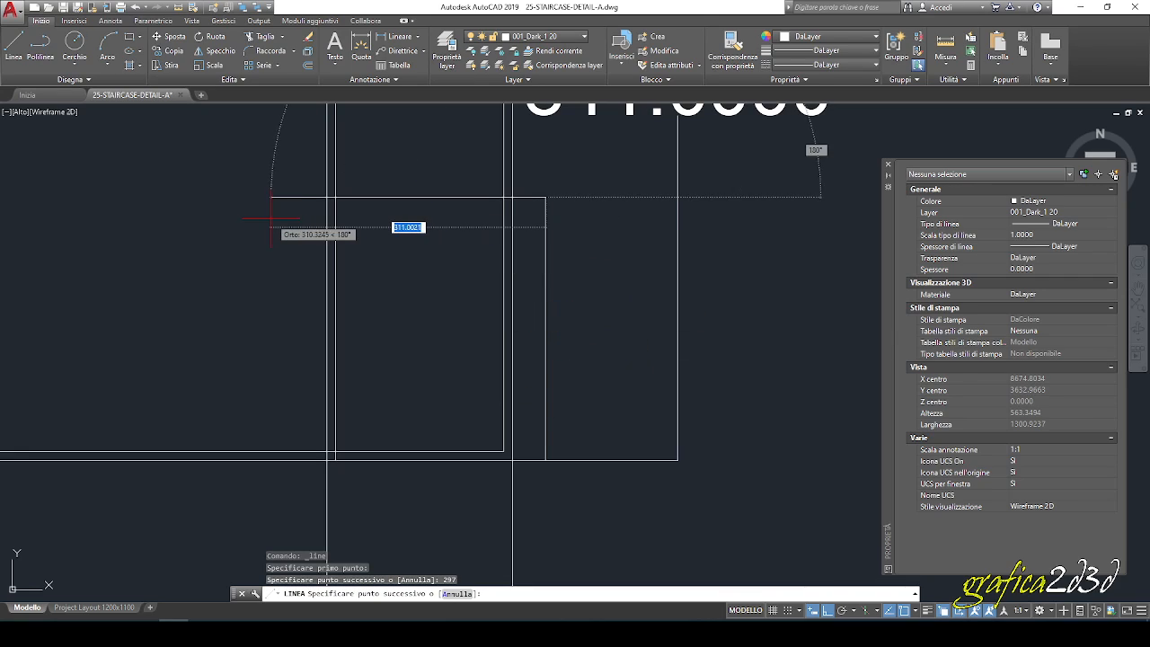
click(269, 199)
key(Escape)
Delete the 297-long vertical construction line to the right of the frame, keeping the horizontal line.
click(544, 232)
click(536, 238)
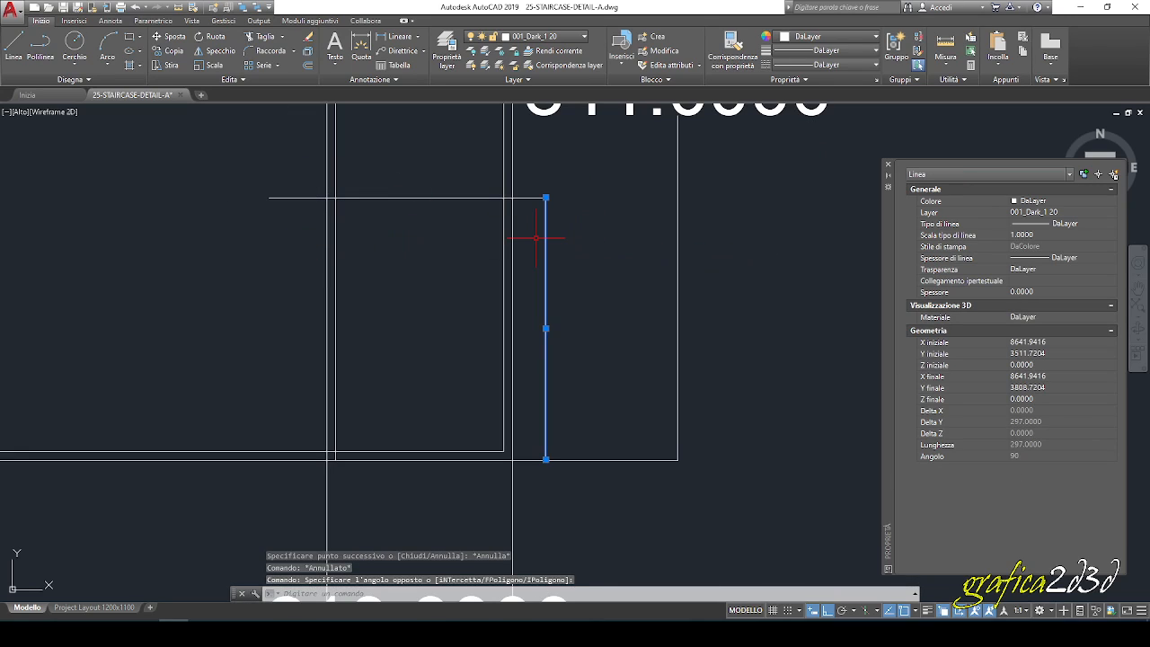
key(Delete)
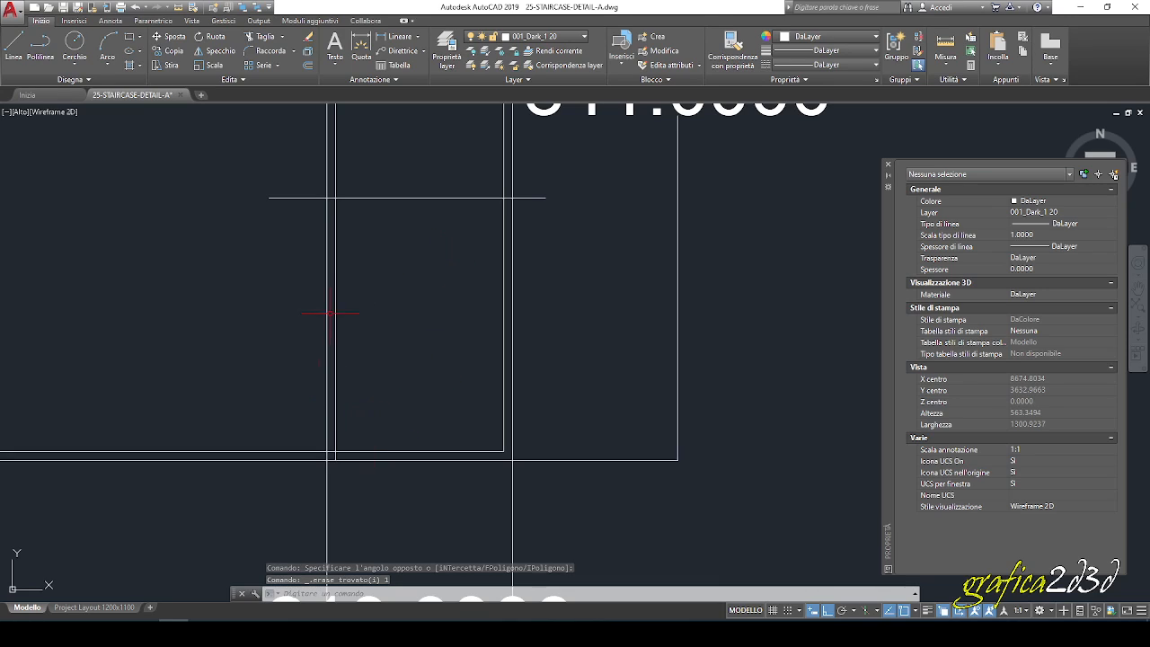
Draw a horizontal line along the inner frame's bottom edge, from the column's inner left line to the inner frame's bottom-right corner.
scroll(347, 325, down, 5)
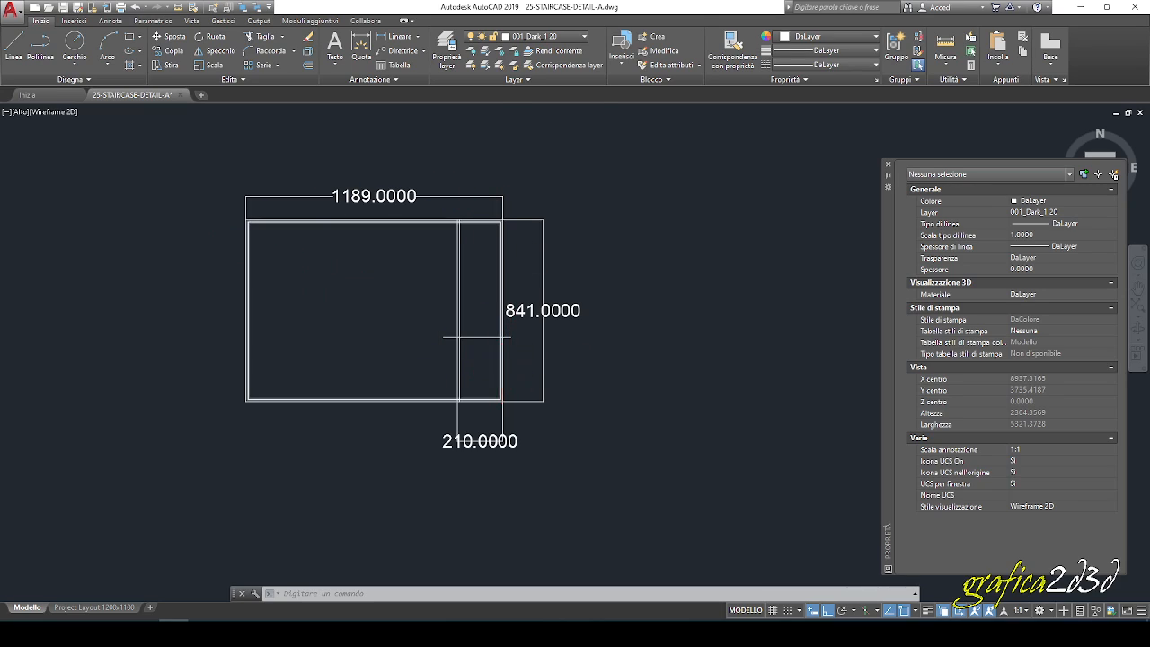
scroll(433, 373, up, 4)
scroll(485, 417, down, 2)
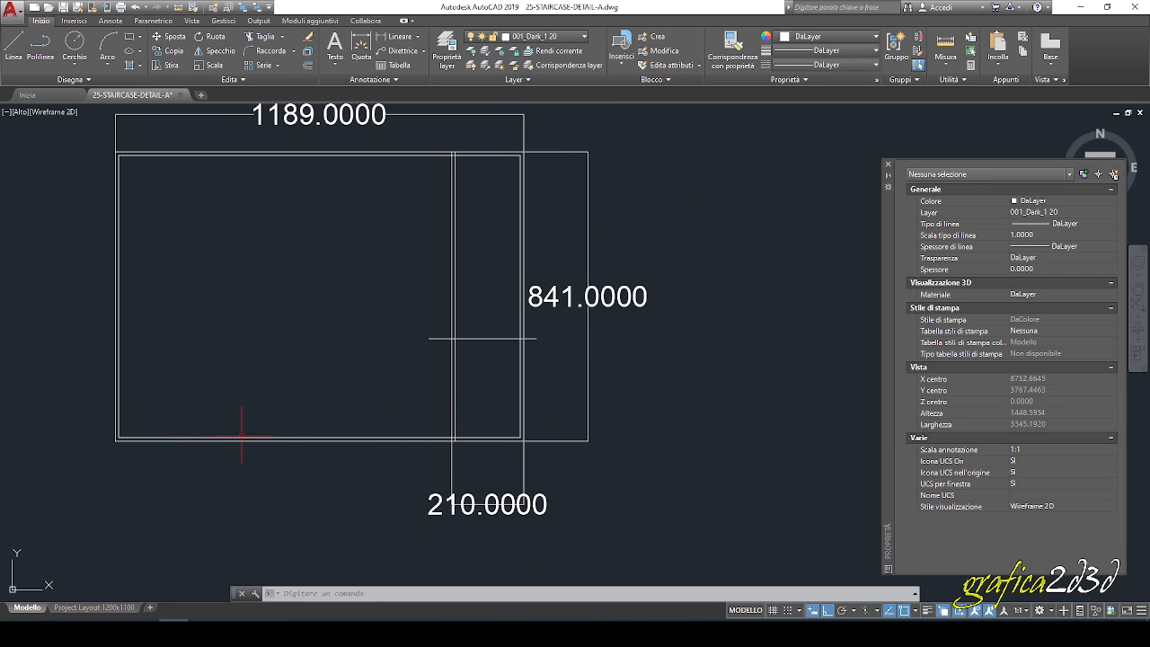
middle_drag(384, 340, 347, 273)
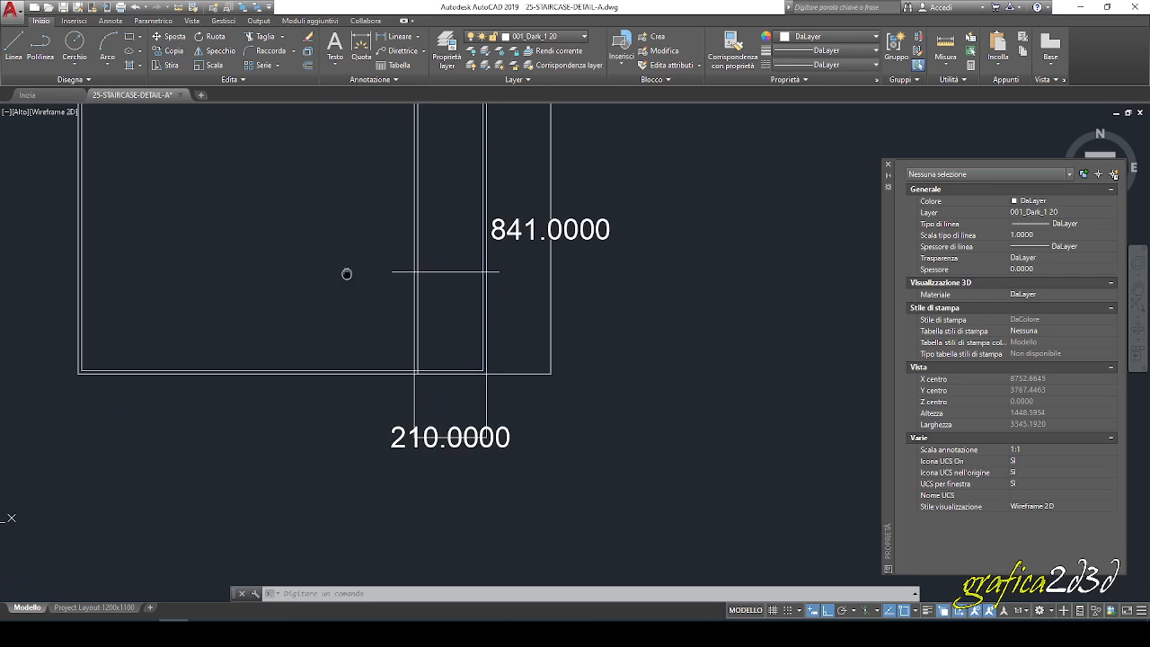
scroll(414, 288, up, 4)
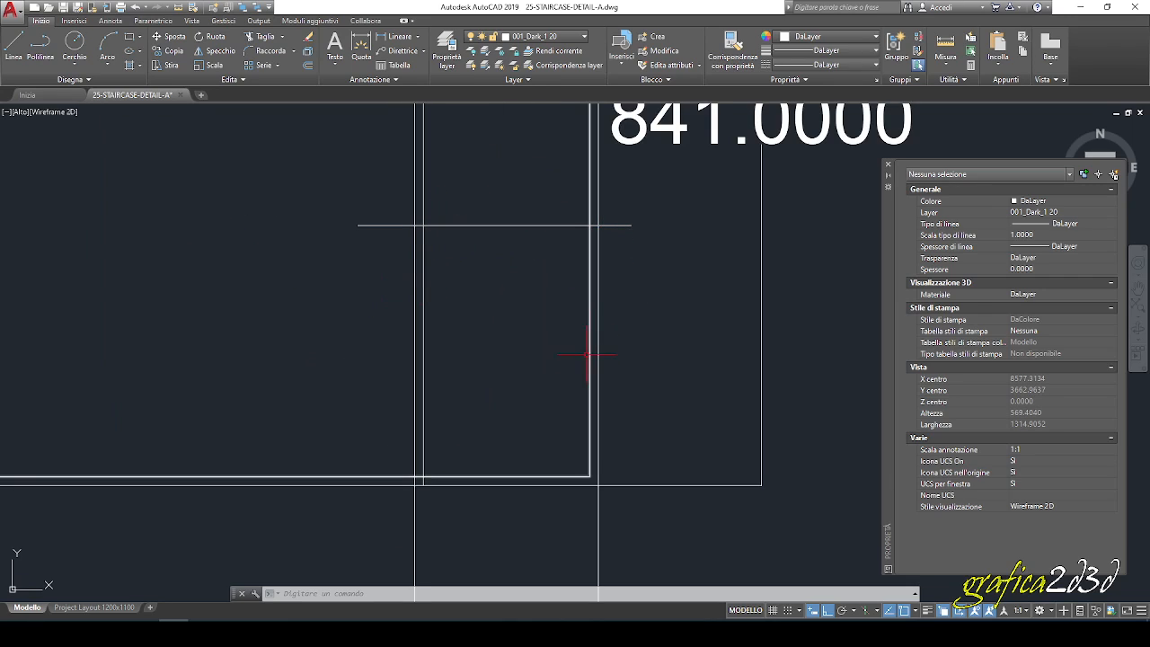
middle_drag(429, 452, 300, 400)
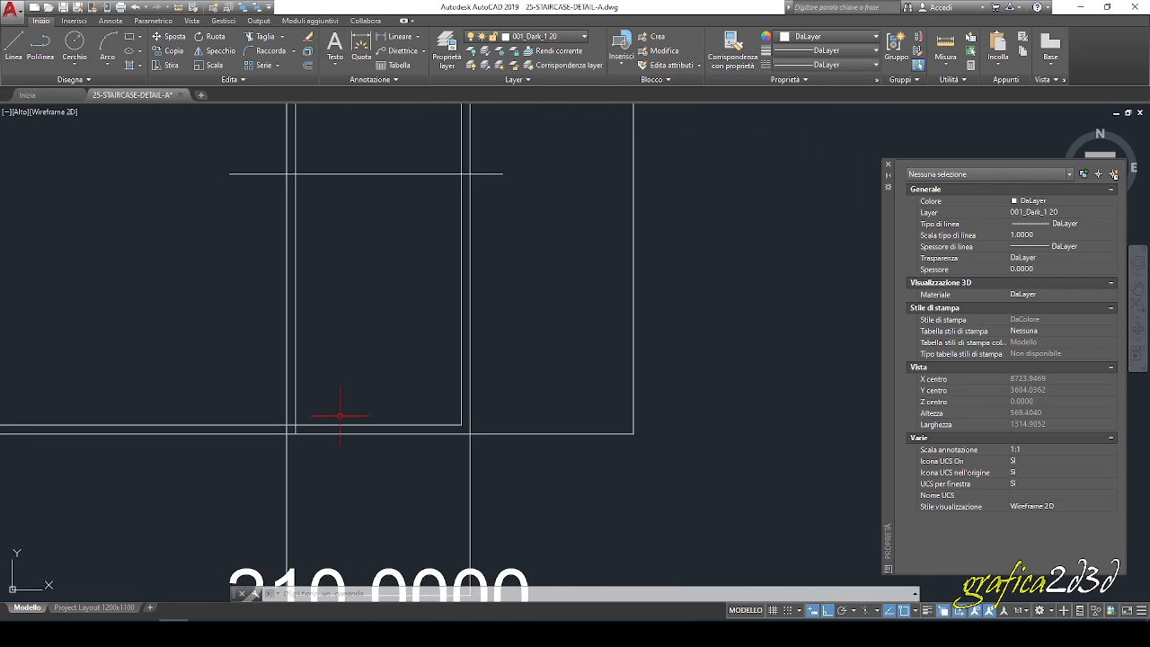
scroll(340, 416, up, 2)
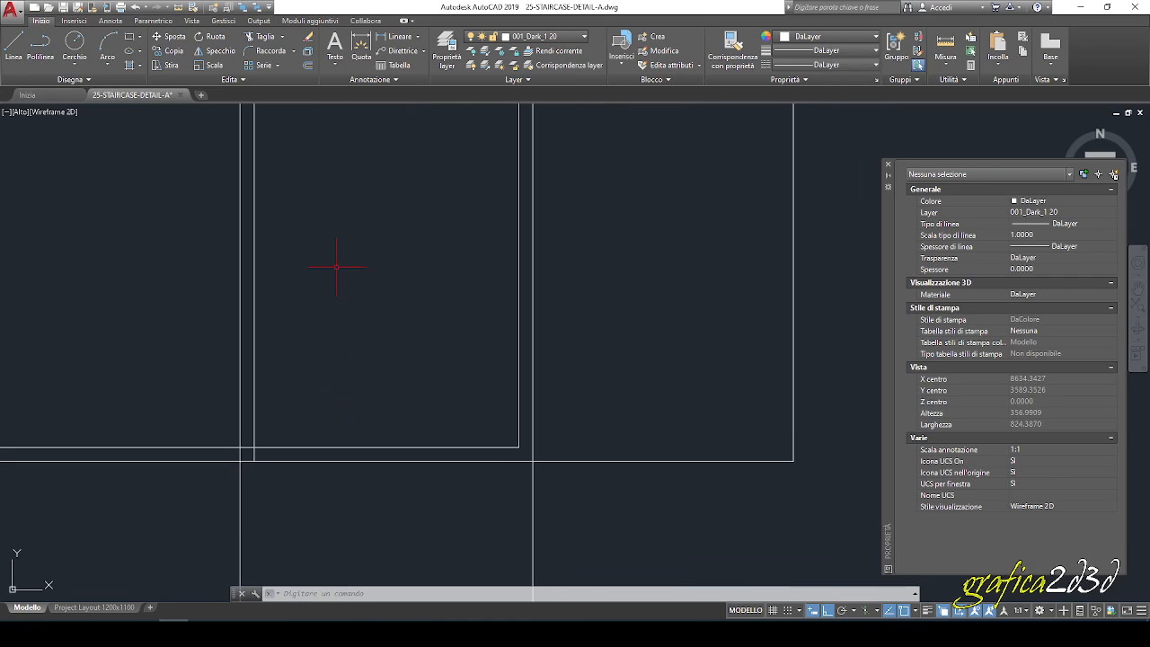
click(13, 45)
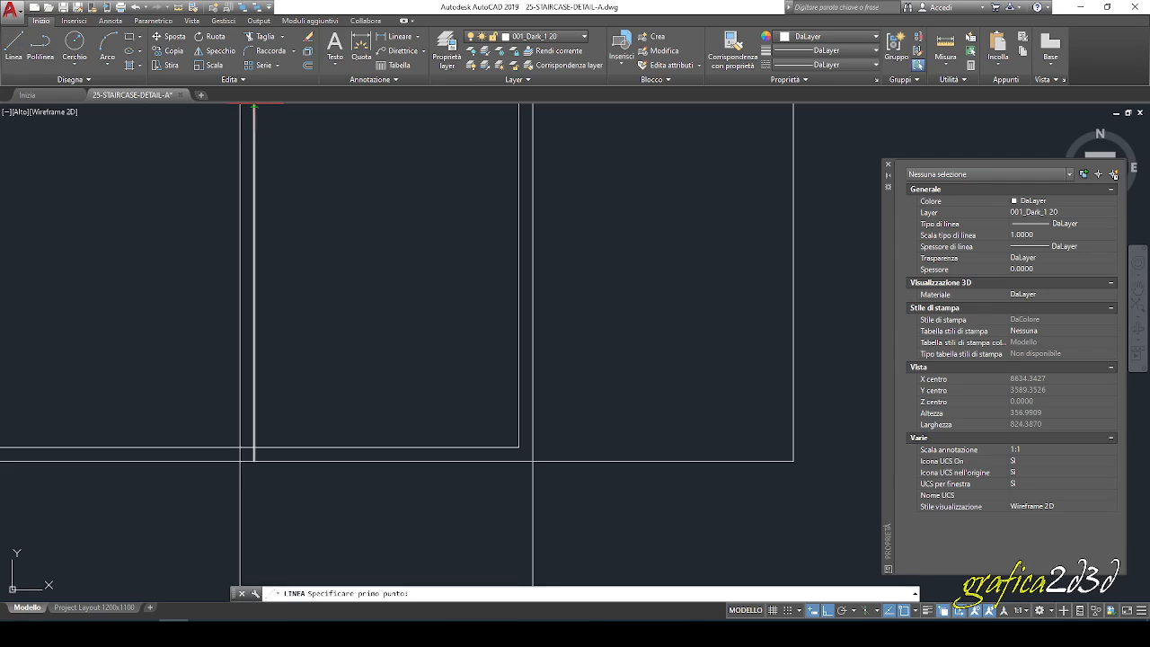
click(254, 446)
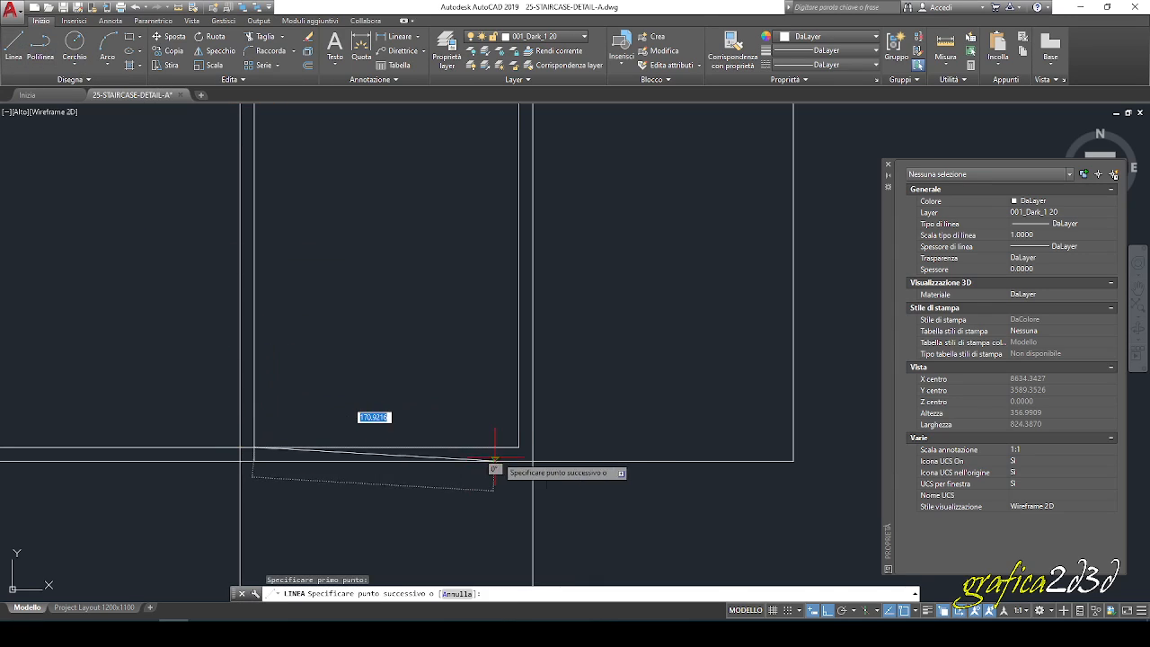
click(518, 447)
key(Return)
middle_drag(399, 401, 438, 374)
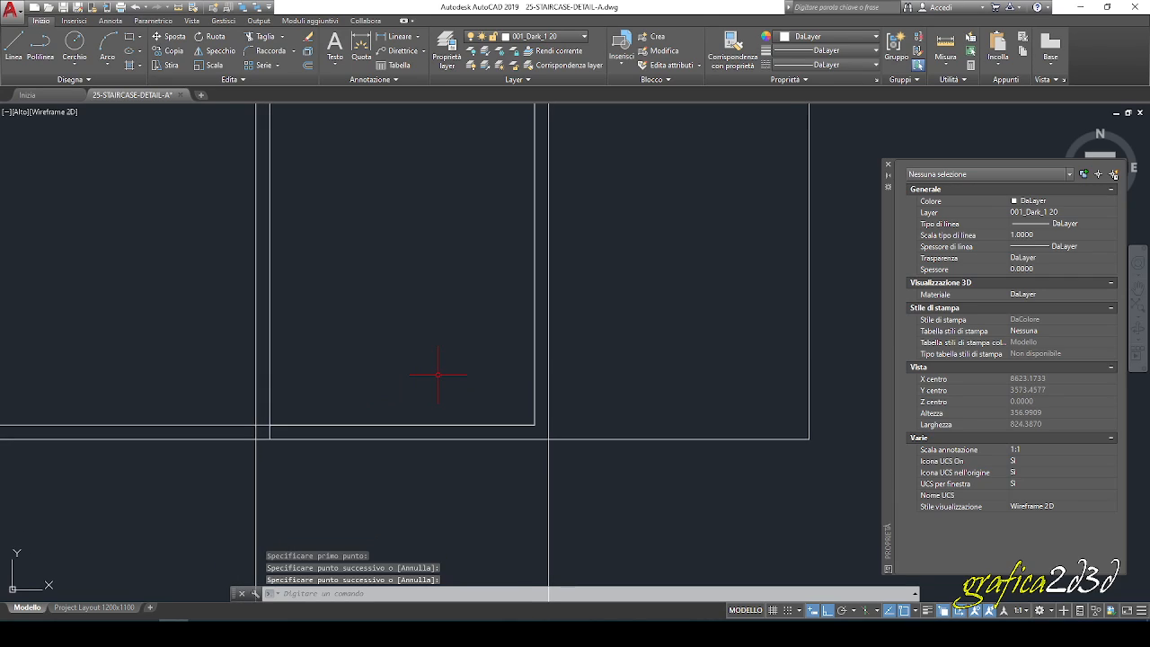
scroll(424, 401, up, 2)
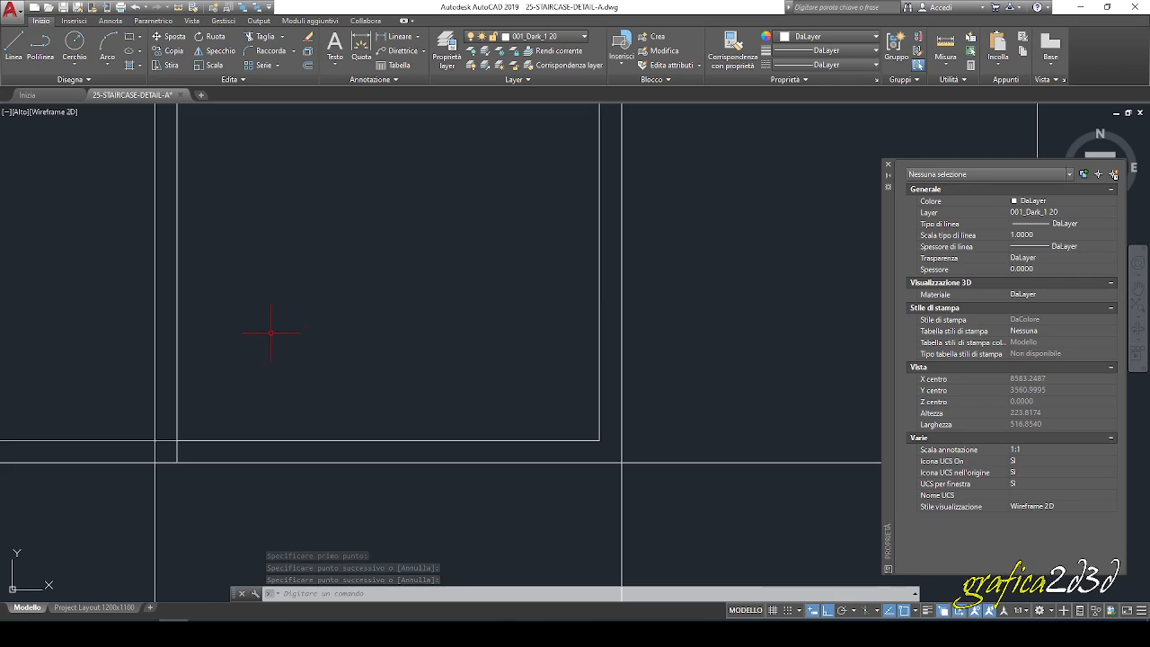
middle_drag(269, 334, 292, 341)
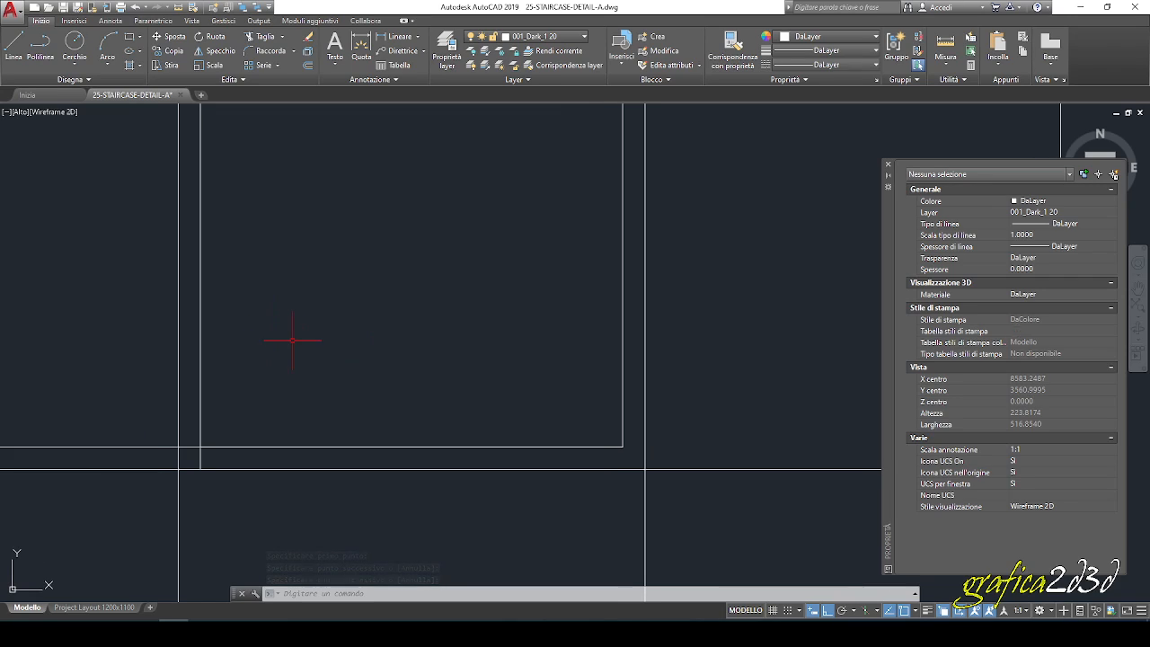
click(310, 68)
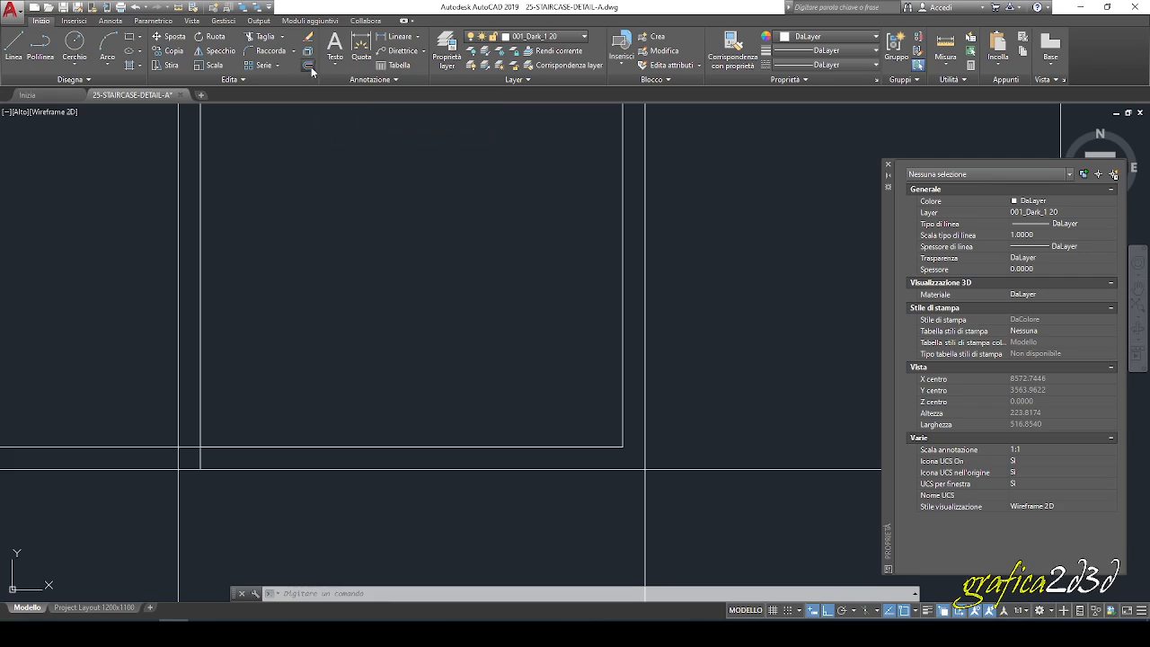
text(150)
key(Return)
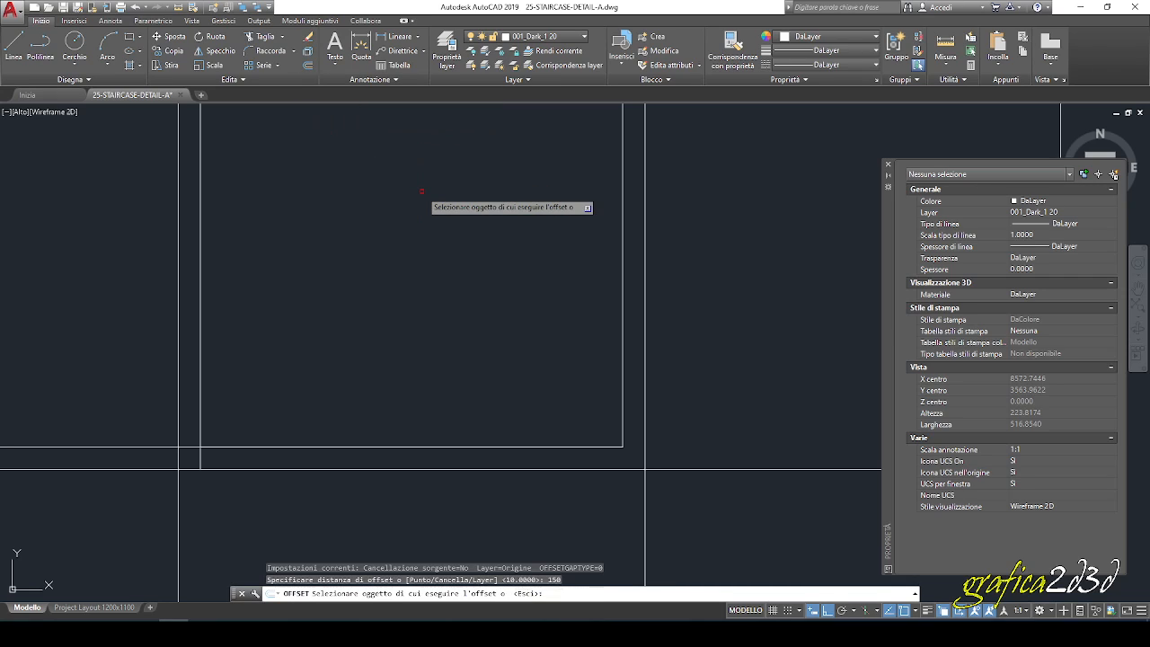
click(279, 444)
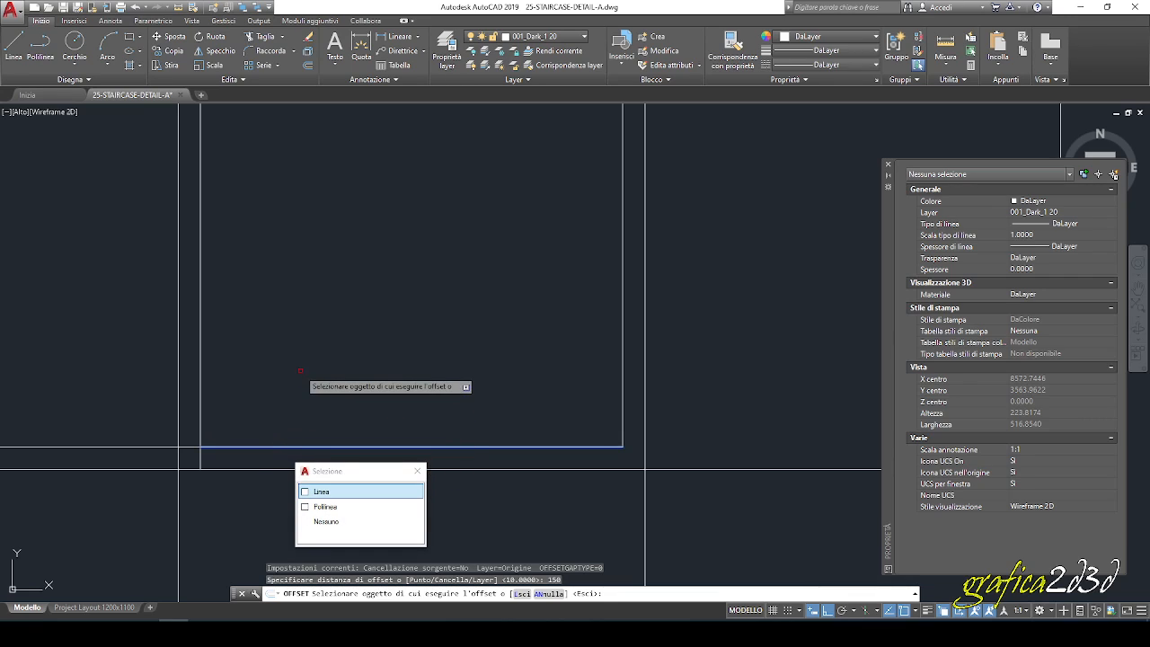
key(Return)
key(Return)
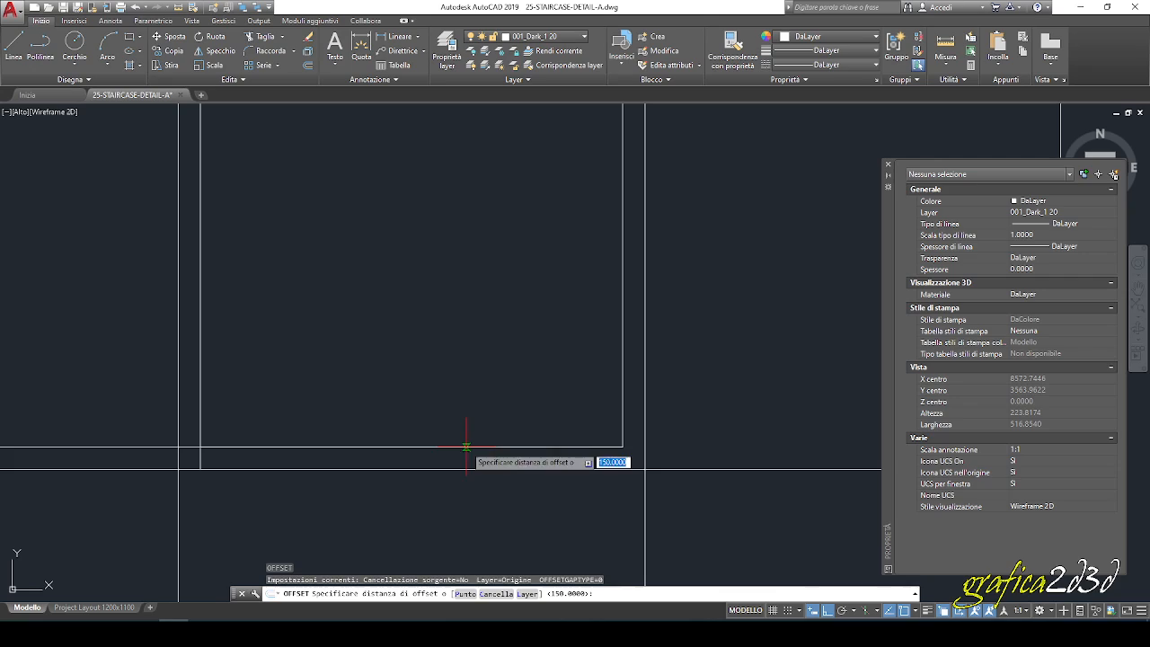
key(Escape)
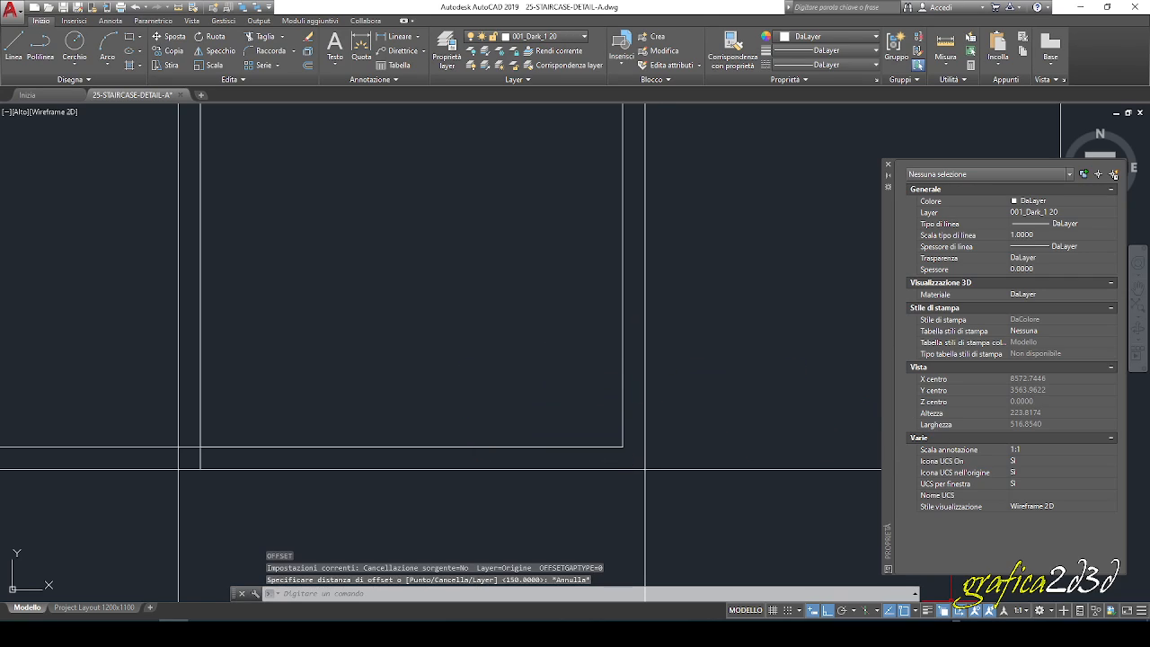
Turn off selection cycling.
click(945, 611)
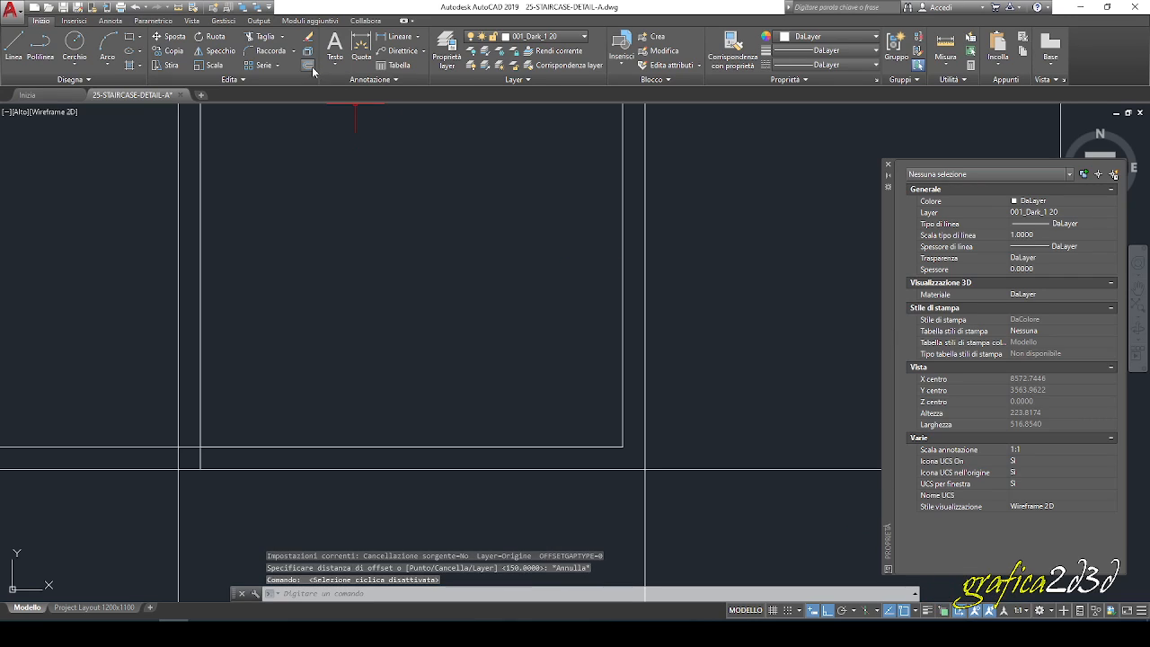
click(311, 69)
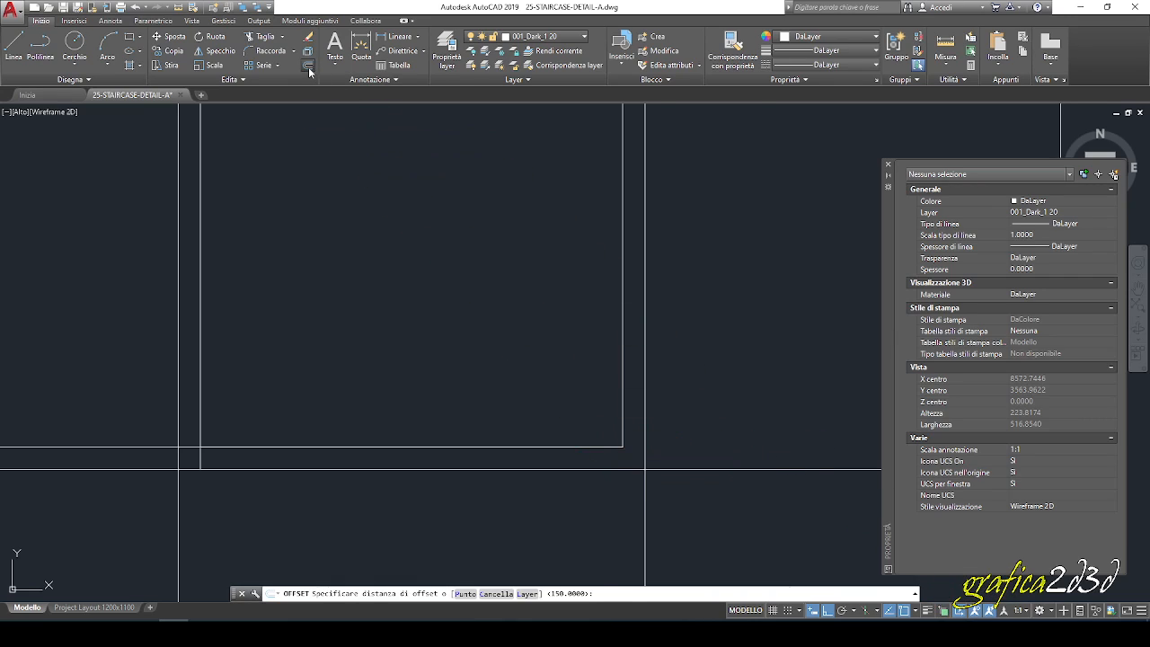
key(Return)
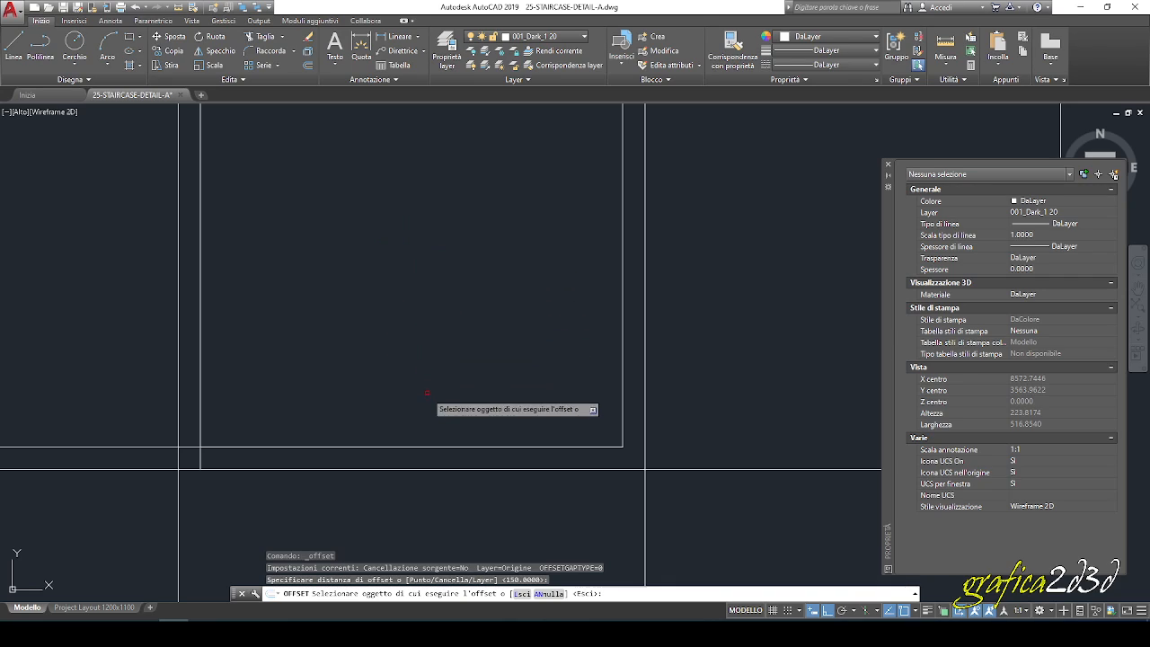
click(430, 446)
scroll(454, 337, down, 4)
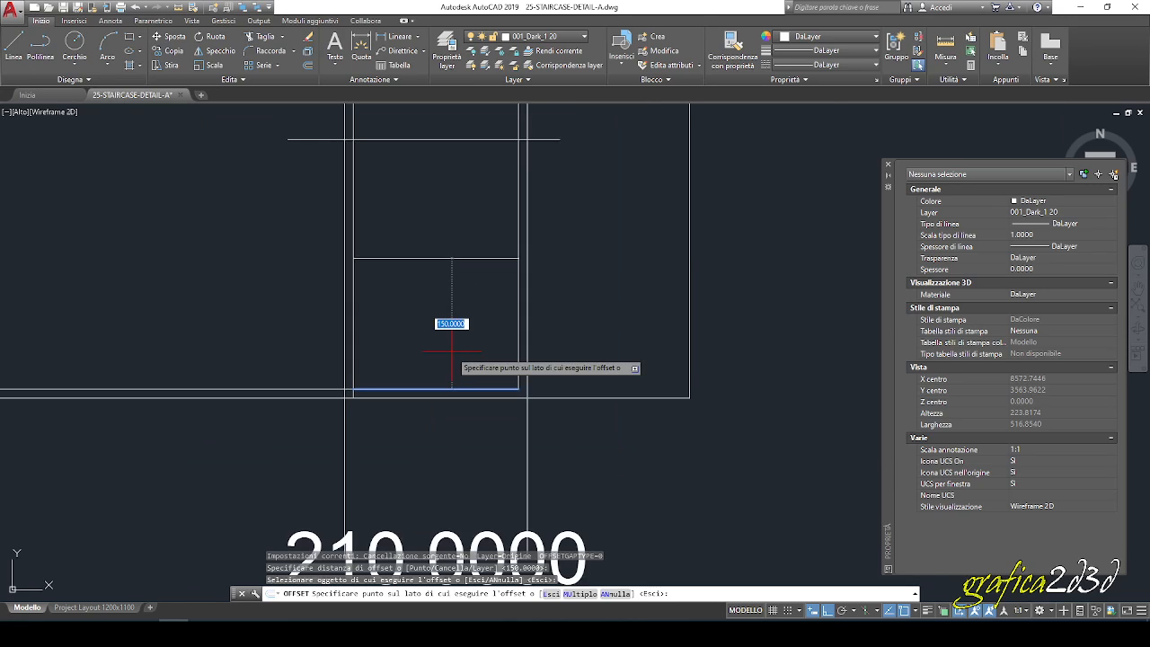
key(Escape)
Offset the line along the column's bottom edge 15 units upward.
scroll(434, 373, up, 2)
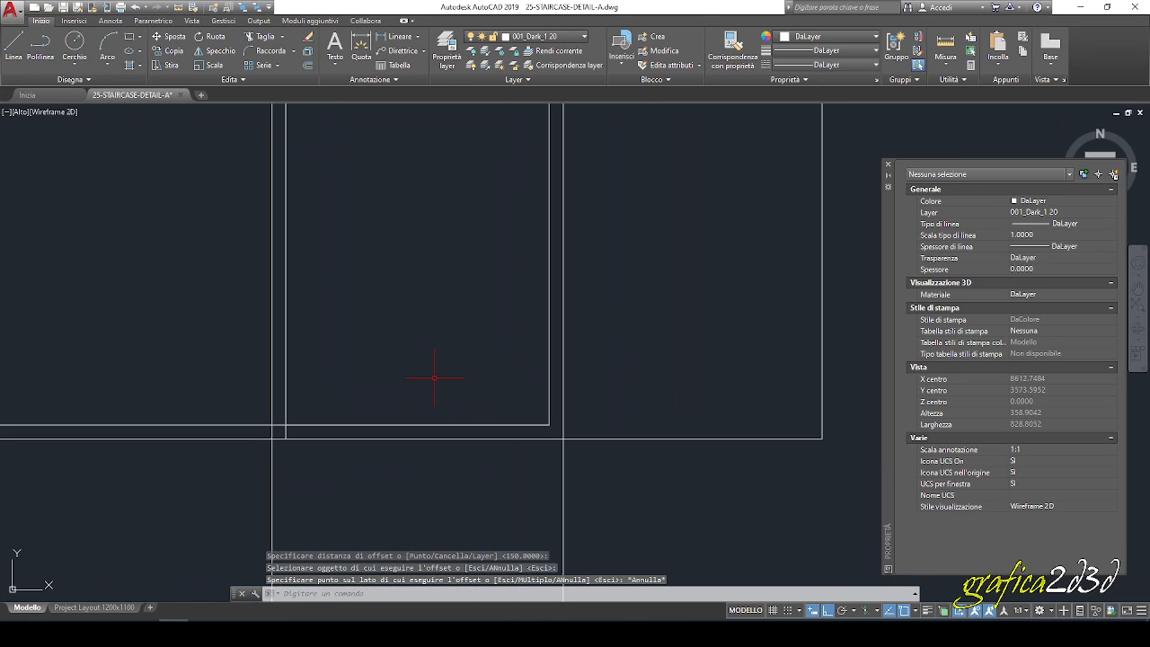
click(308, 65)
text(15)
key(Return)
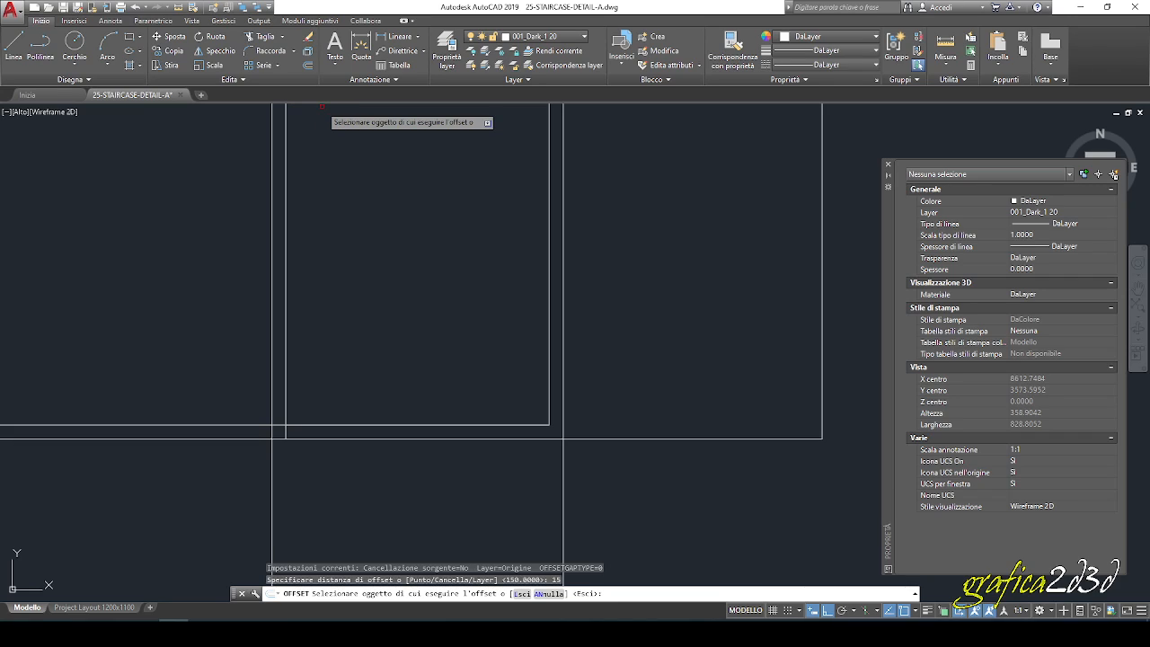
click(433, 425)
click(435, 373)
middle_drag(435, 373, 431, 344)
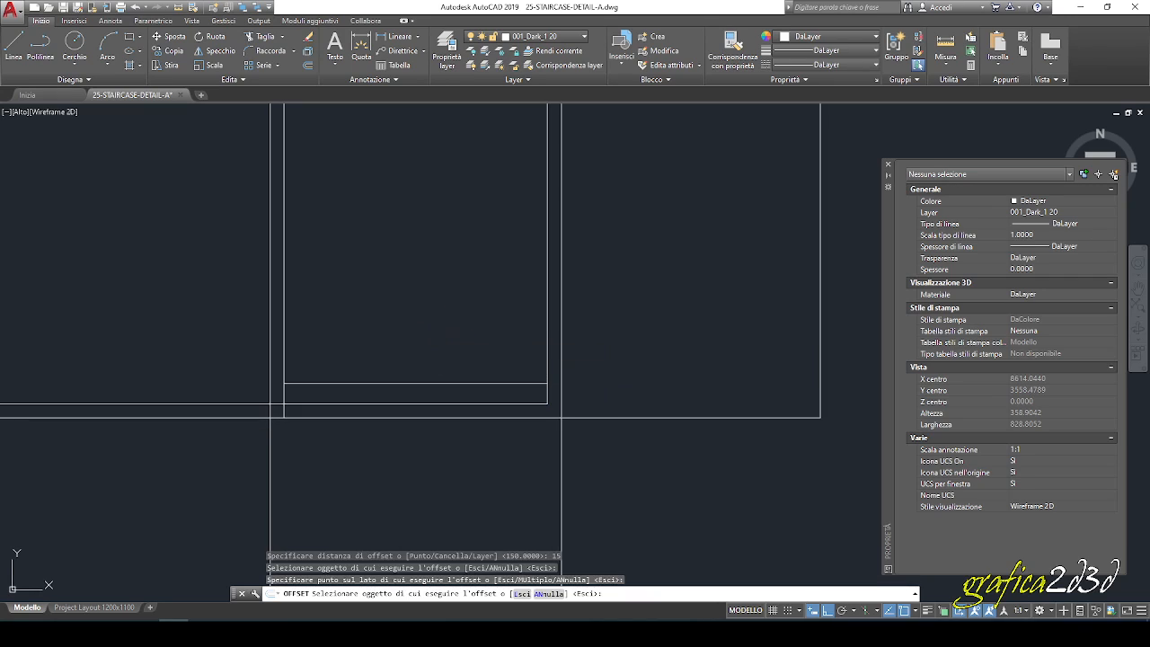
key(Escape)
Delete the horizontal line offset 15 units above the column's bottom edge.
click(413, 392)
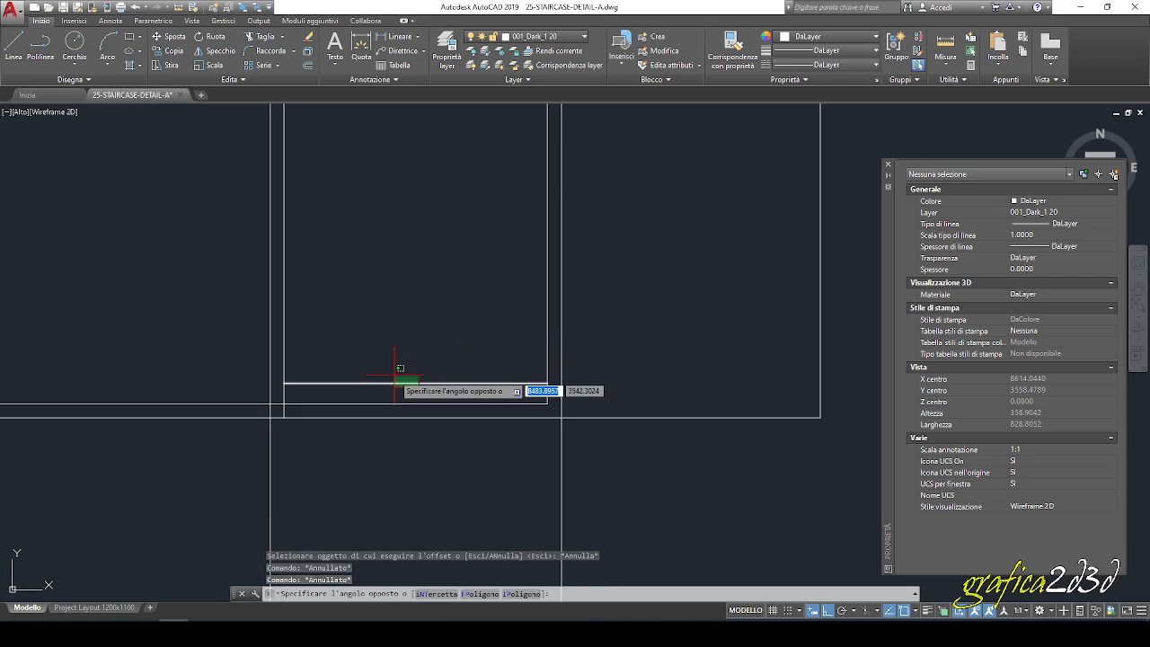
click(401, 368)
key(Delete)
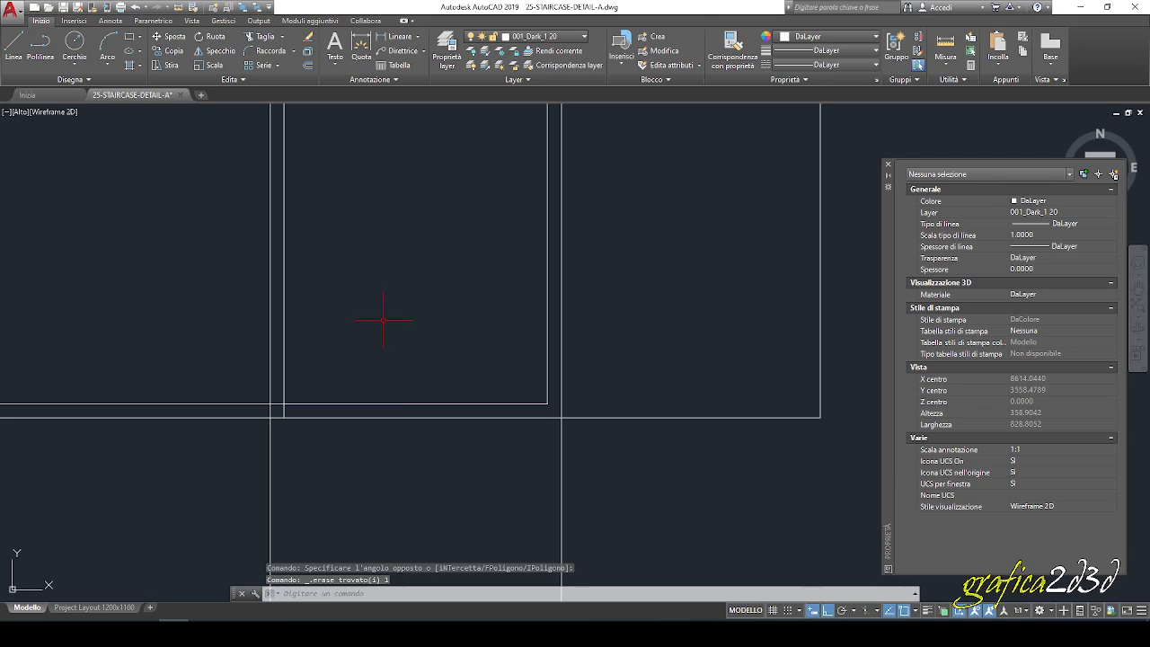
Offset the line along the column's bottom edge 20 units upward.
click(307, 67)
text(20)
key(Return)
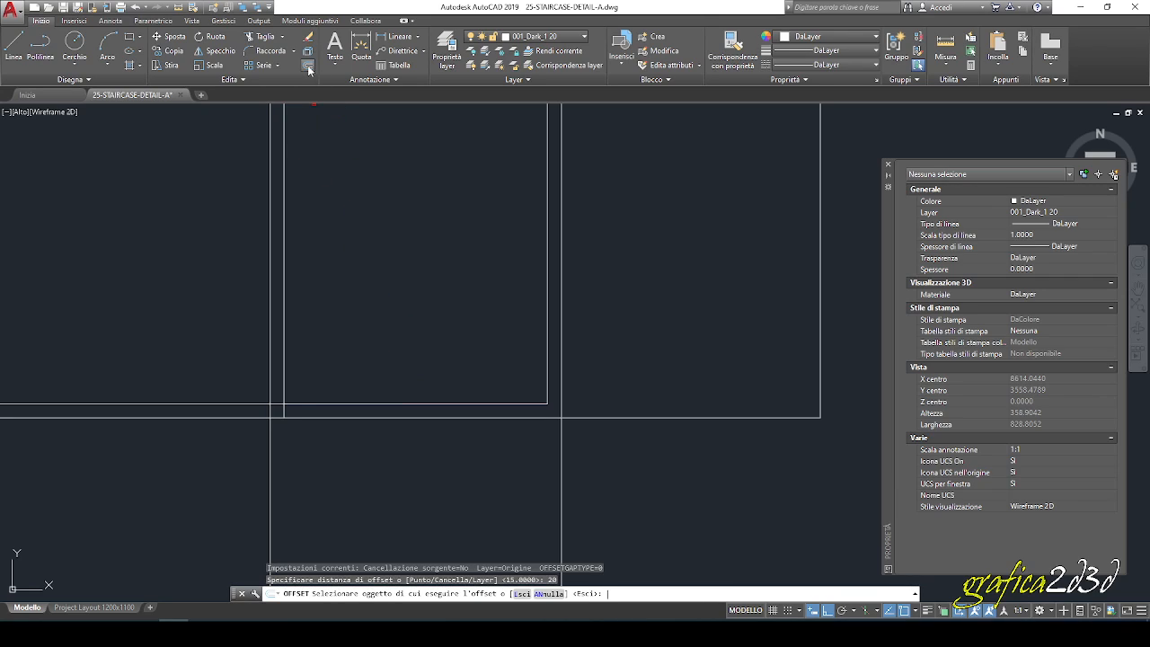
click(412, 402)
click(420, 359)
key(Escape)
key(Escape)
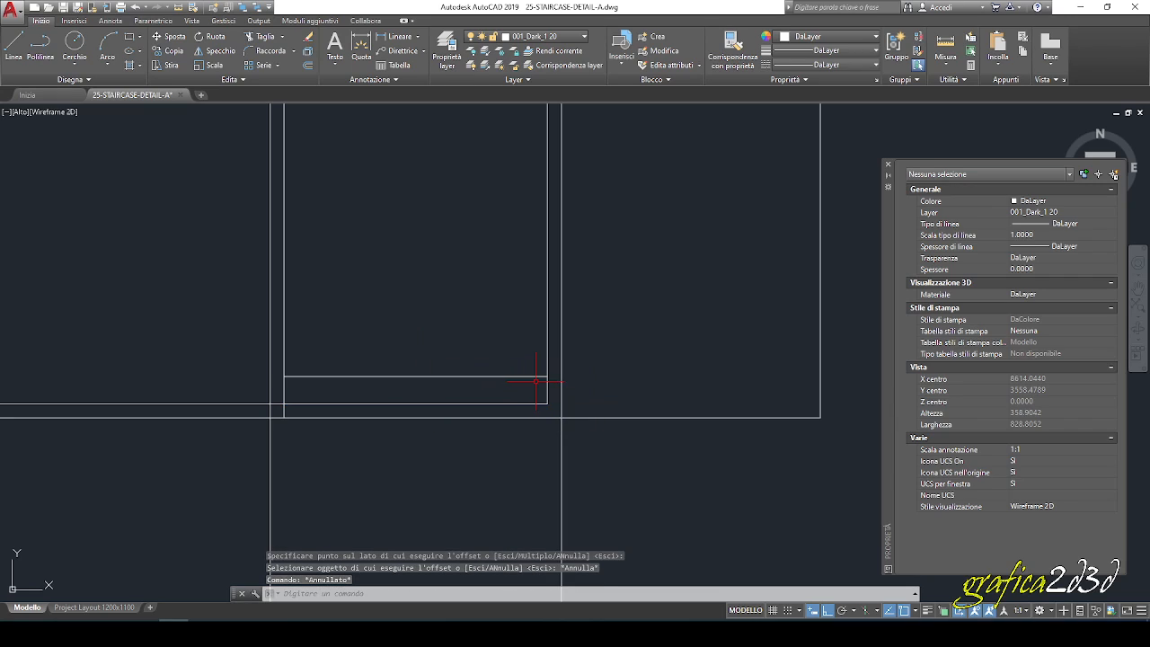
mouse_move(393, 386)
middle_down()
mouse_move(337, 415)
mouse_move(344, 405)
middle_up()
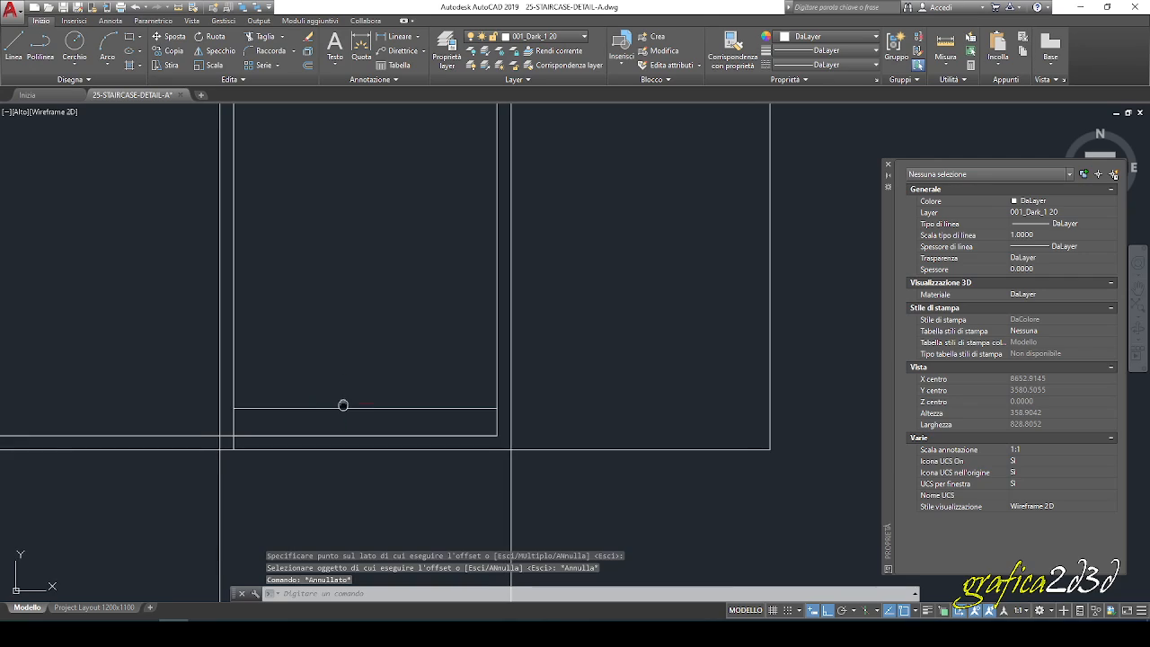
Offset the top line of the lowest title block row 40 units upward to form the second row.
click(308, 67)
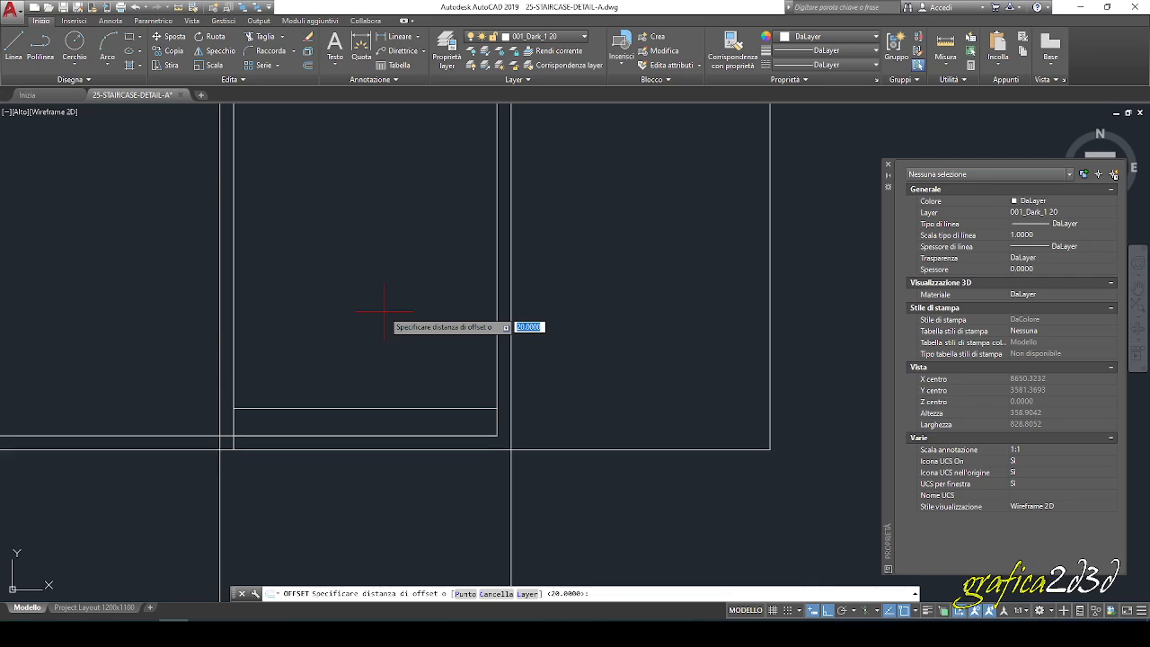
key(Return)
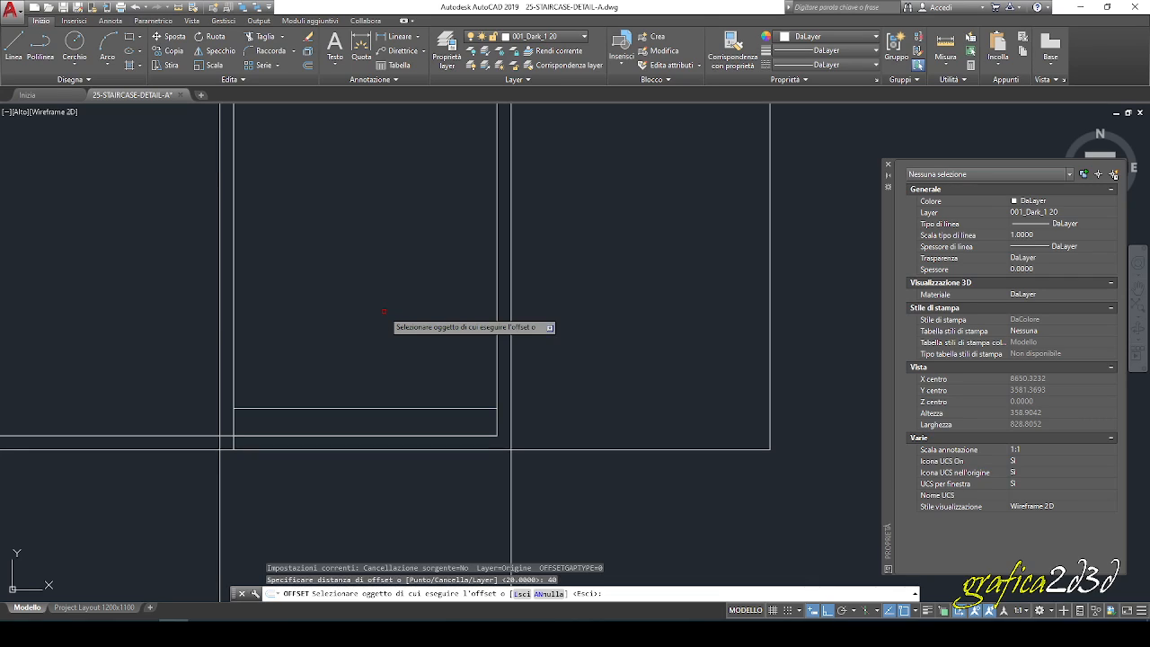
click(398, 409)
click(411, 348)
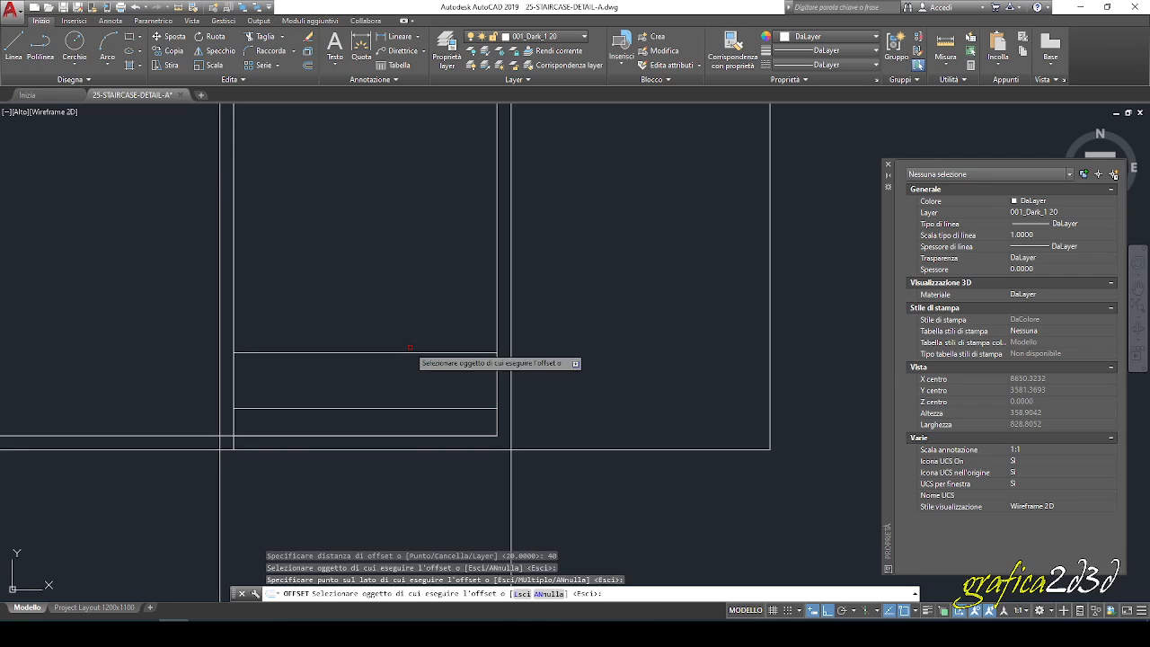
key(Escape)
key(Escape)
key(Escape)
Offset the top line of the second title block row 40 units upward.
click(308, 65)
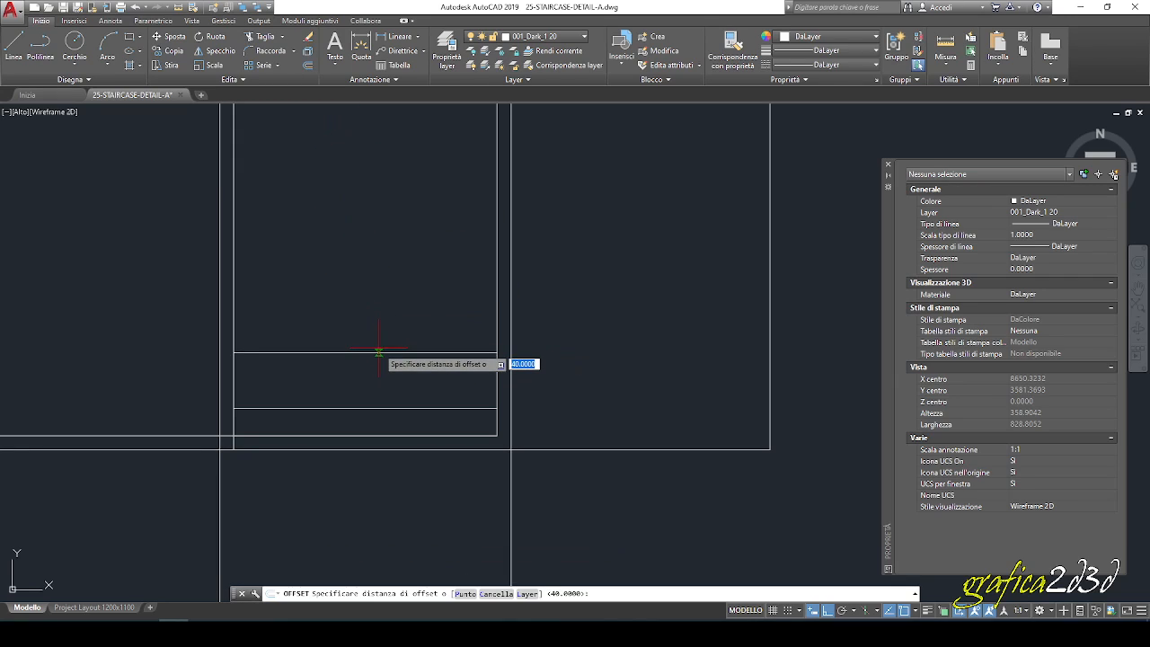
key(Return)
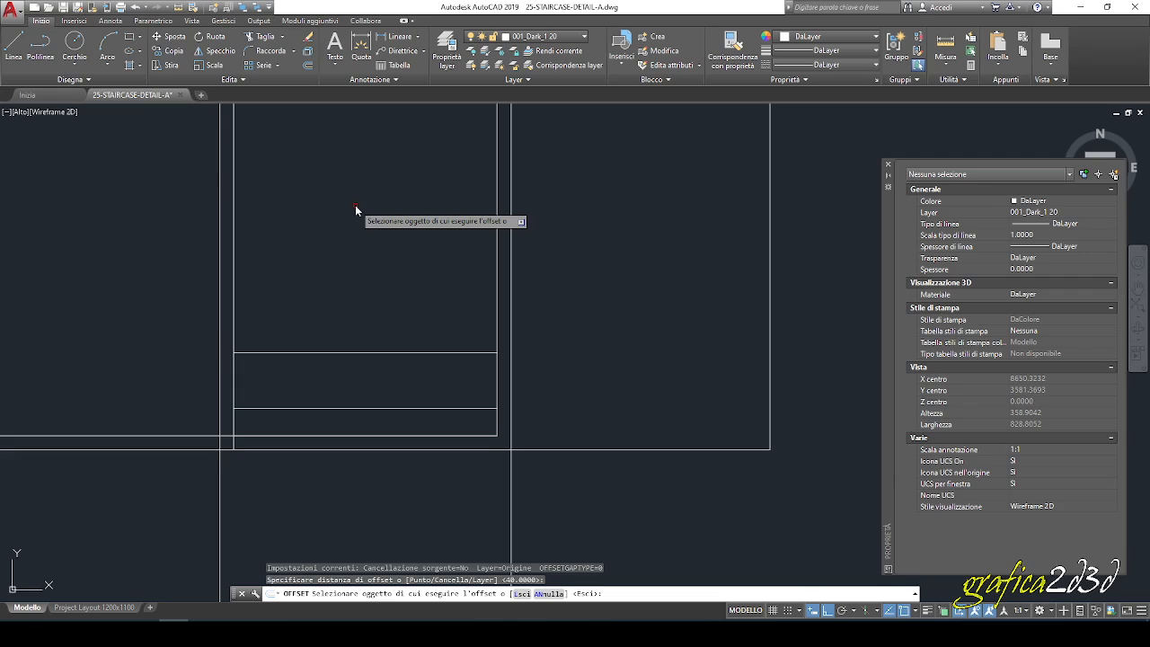
text(20)
key(Return)
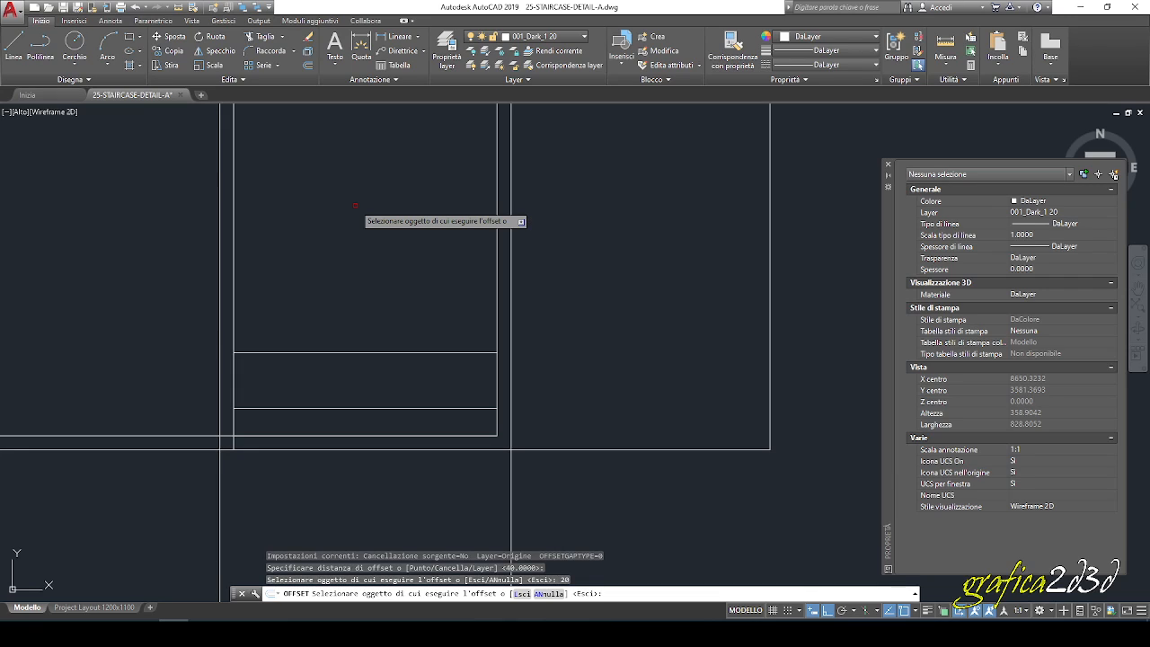
click(374, 352)
click(368, 309)
middle_drag(368, 314, 384, 309)
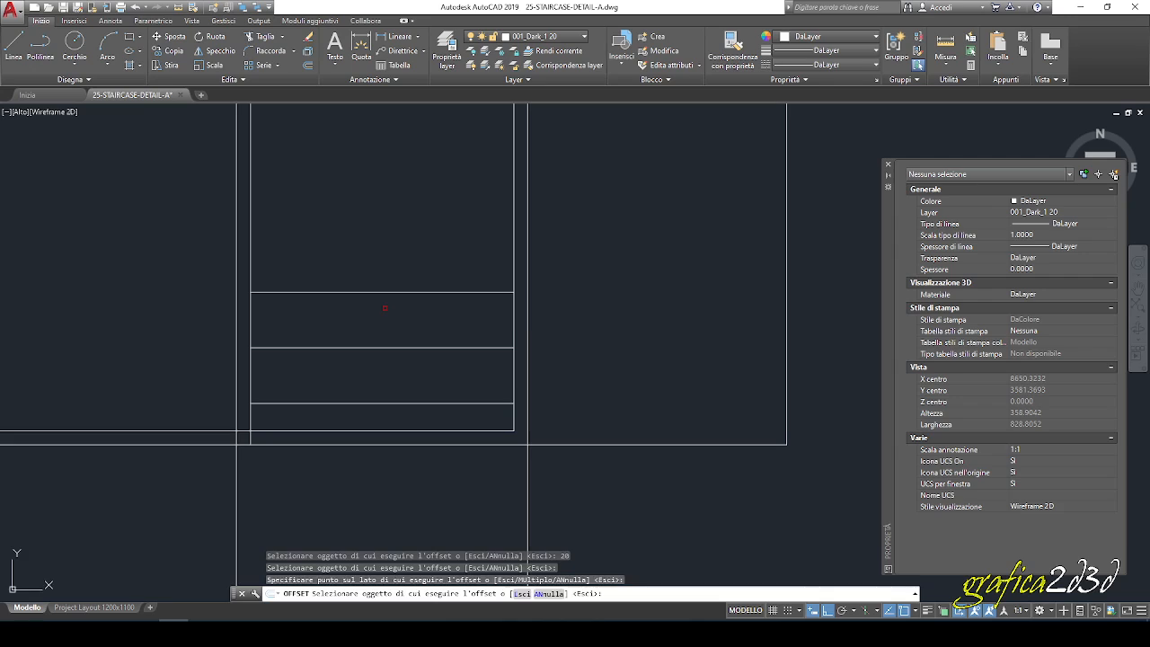
key(Escape)
Delete the uppermost horizontal line just offset above the second title block row.
click(385, 300)
click(351, 270)
key(Delete)
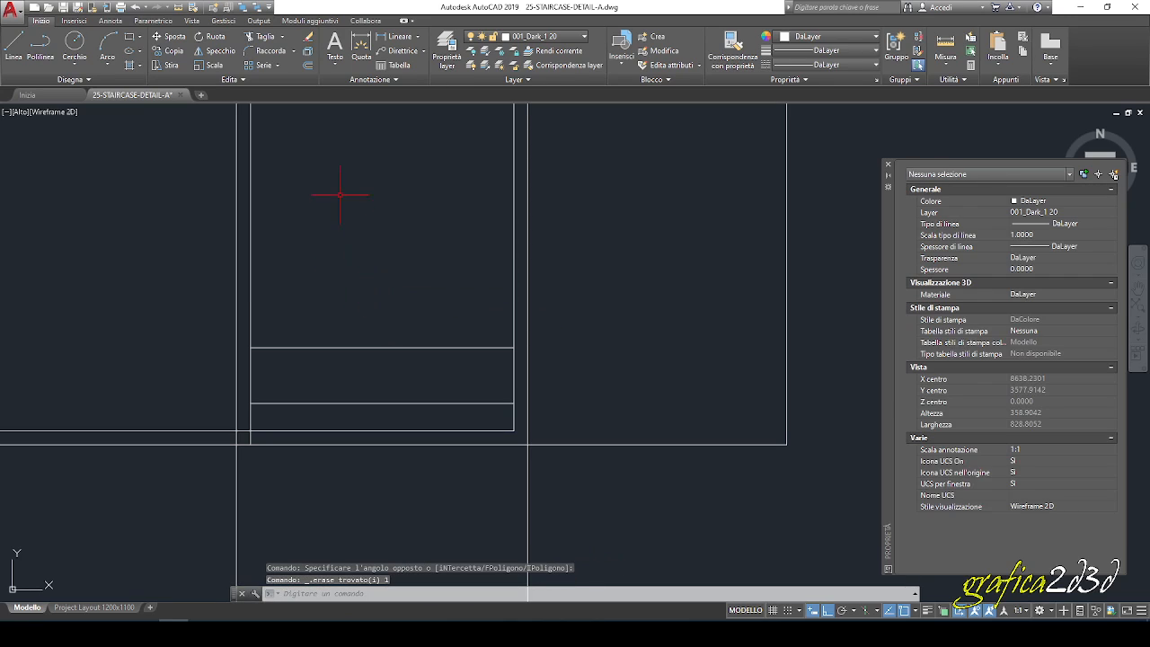
Offset the top line of the second title block row 20 units upward to form the third row.
click(307, 65)
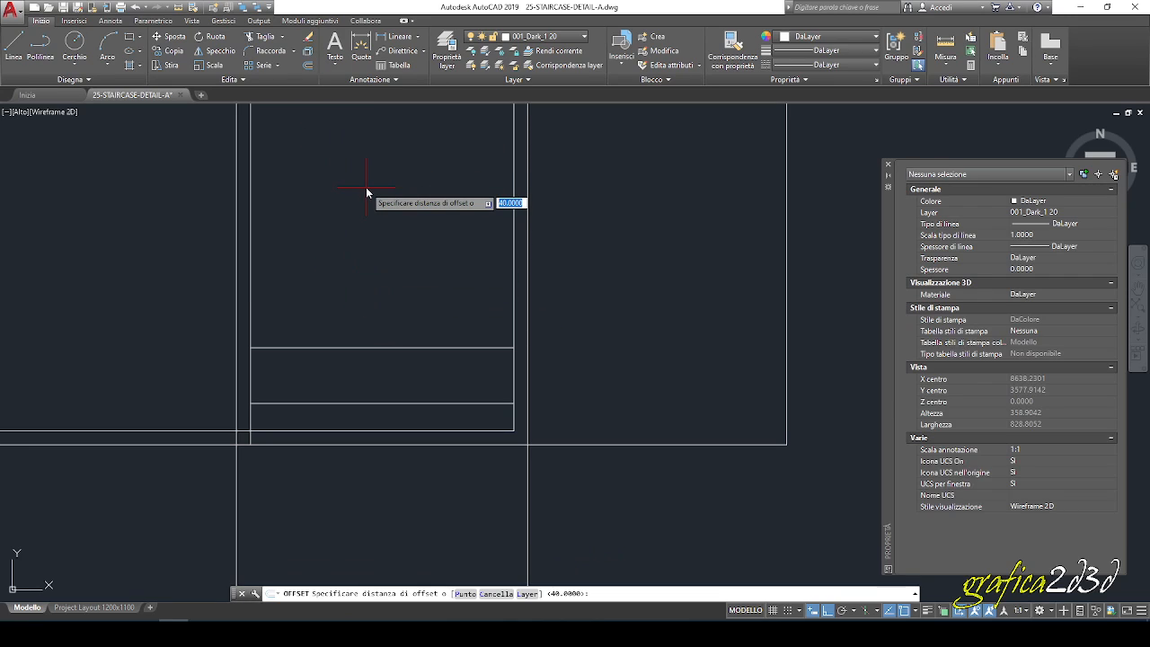
key(Return)
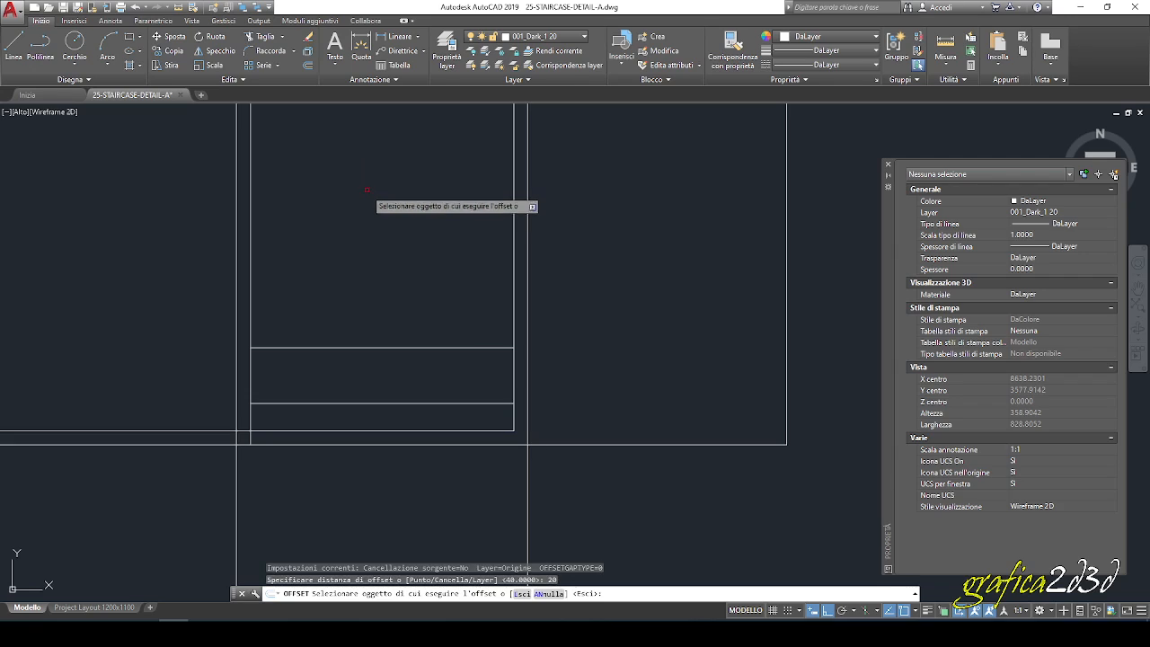
click(394, 347)
click(392, 308)
key(Escape)
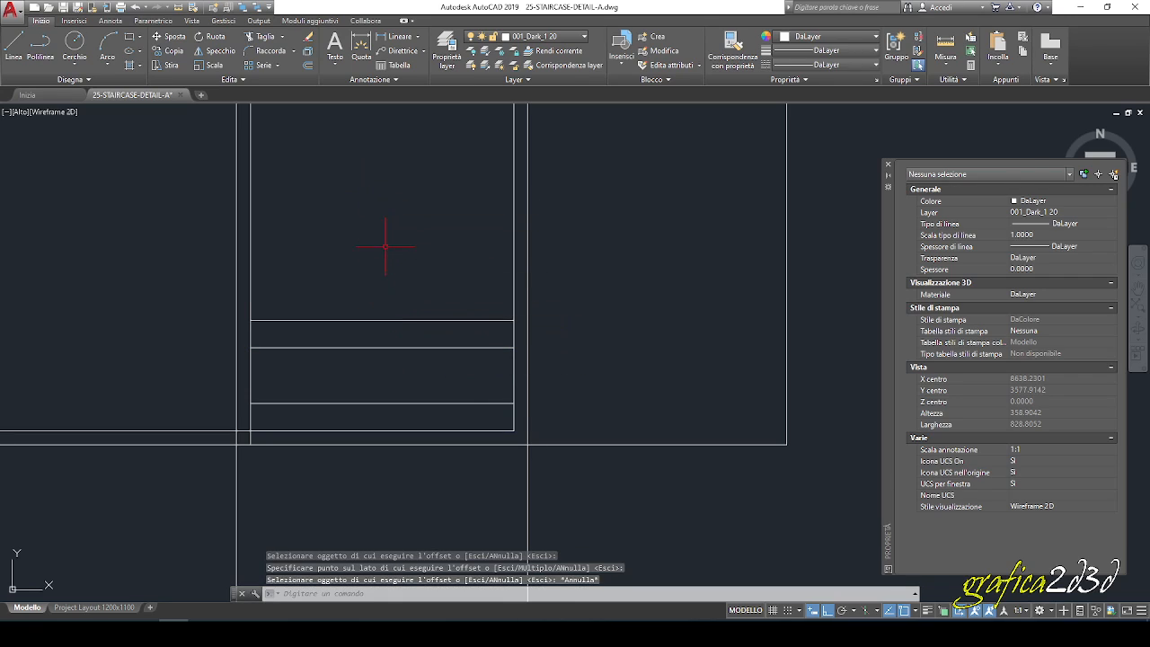
click(308, 65)
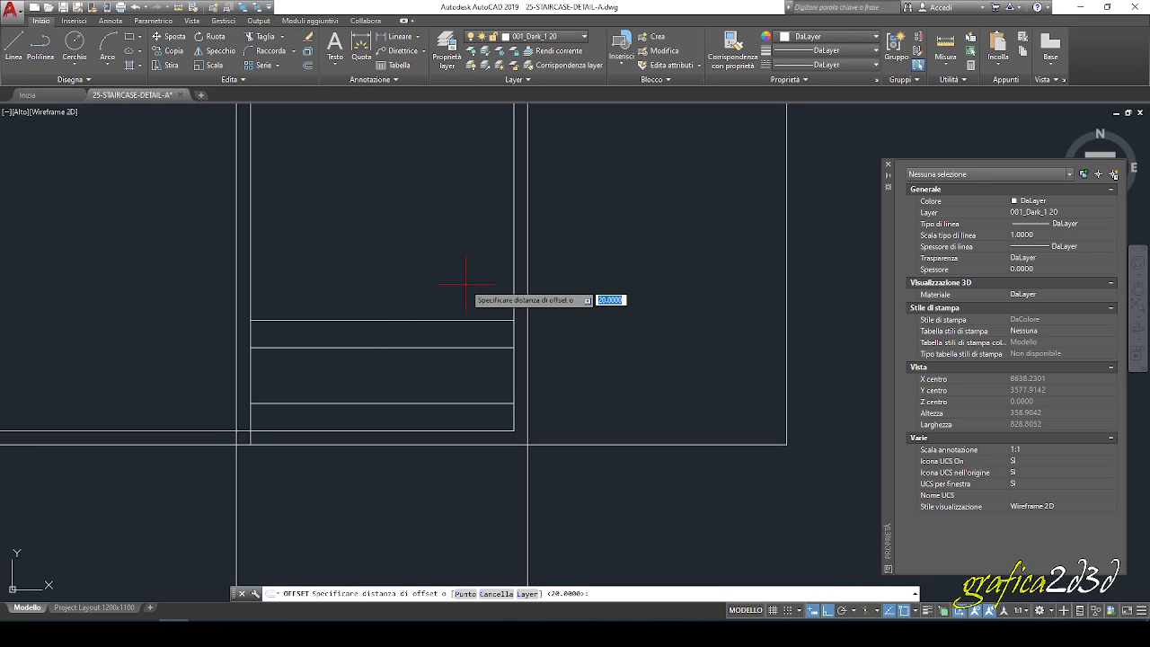
text(30)
key(Return)
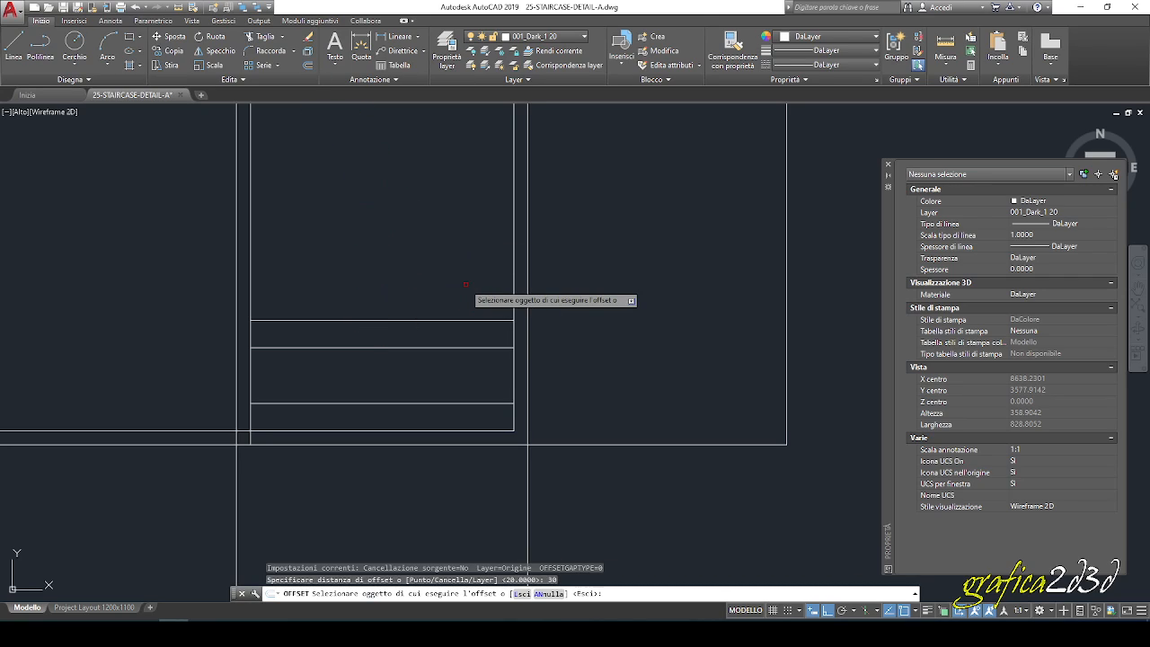
click(451, 319)
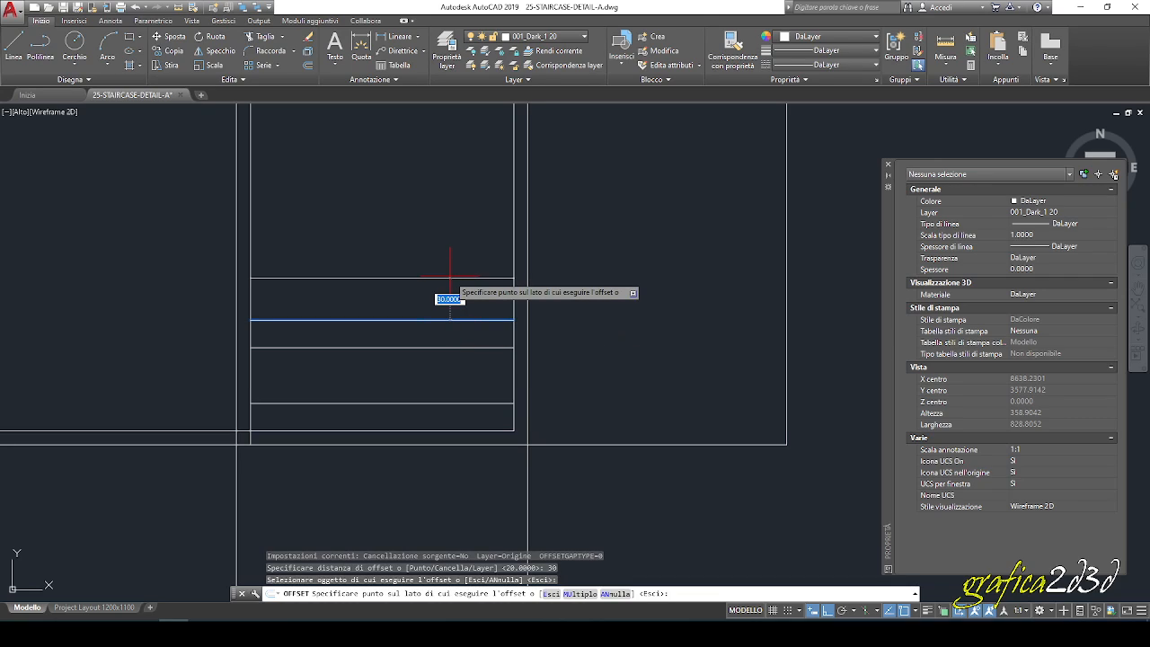
key(Escape)
Offset the top line of the third title block row 40 units upward to form the fourth row.
key(Return)
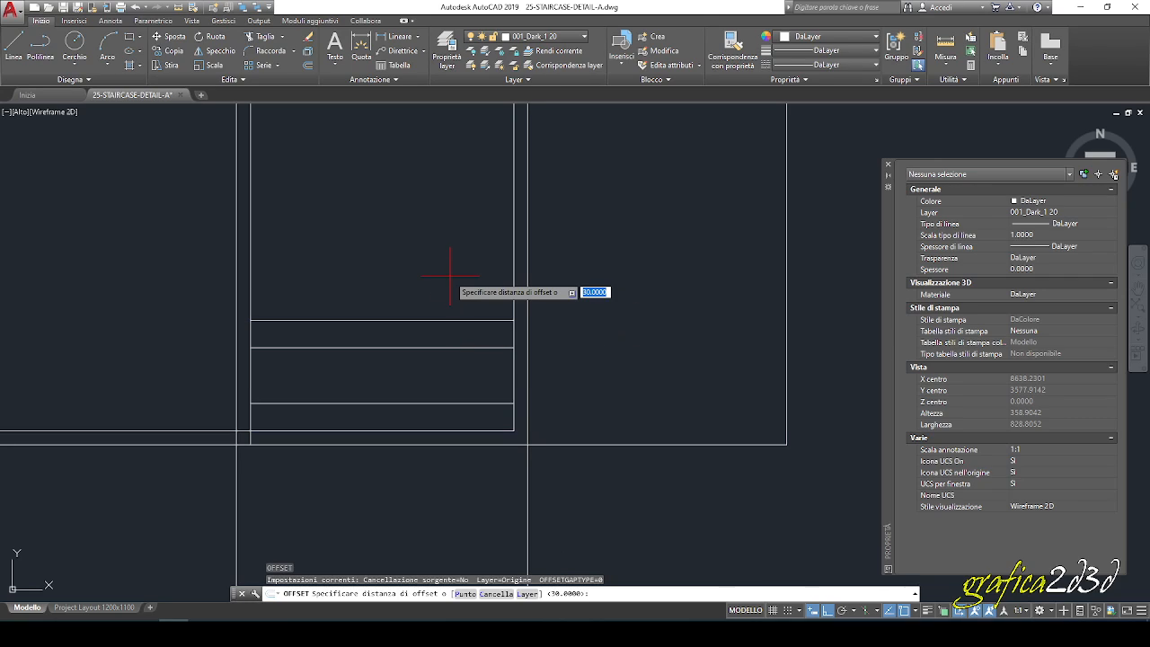
text(40)
key(Return)
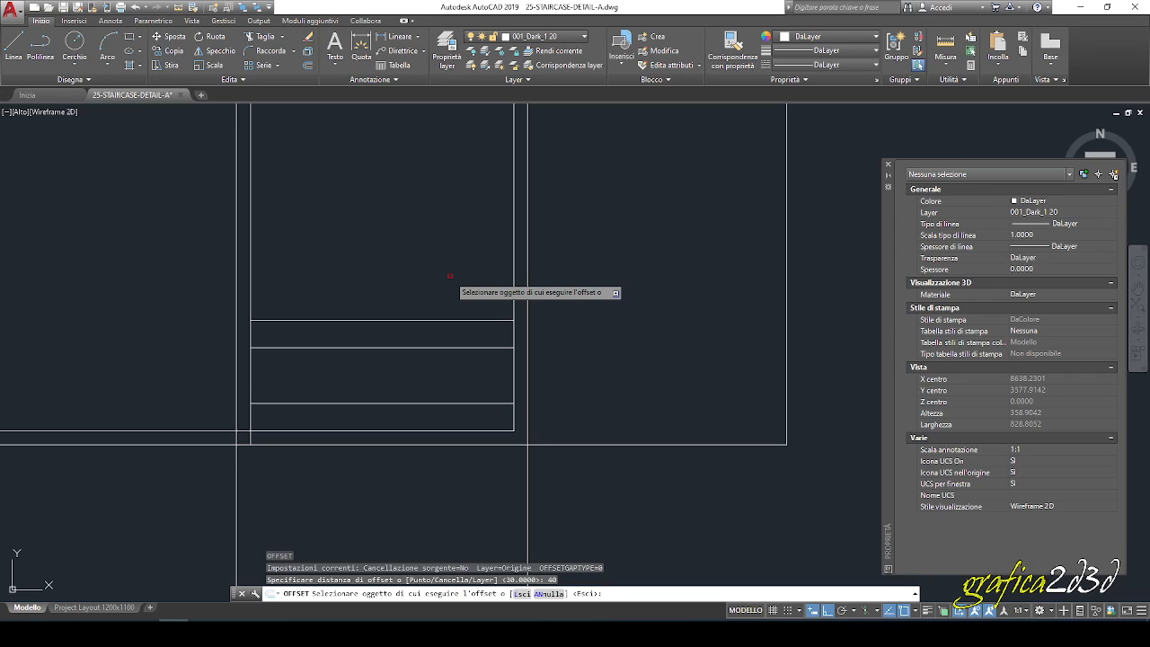
click(446, 319)
click(446, 280)
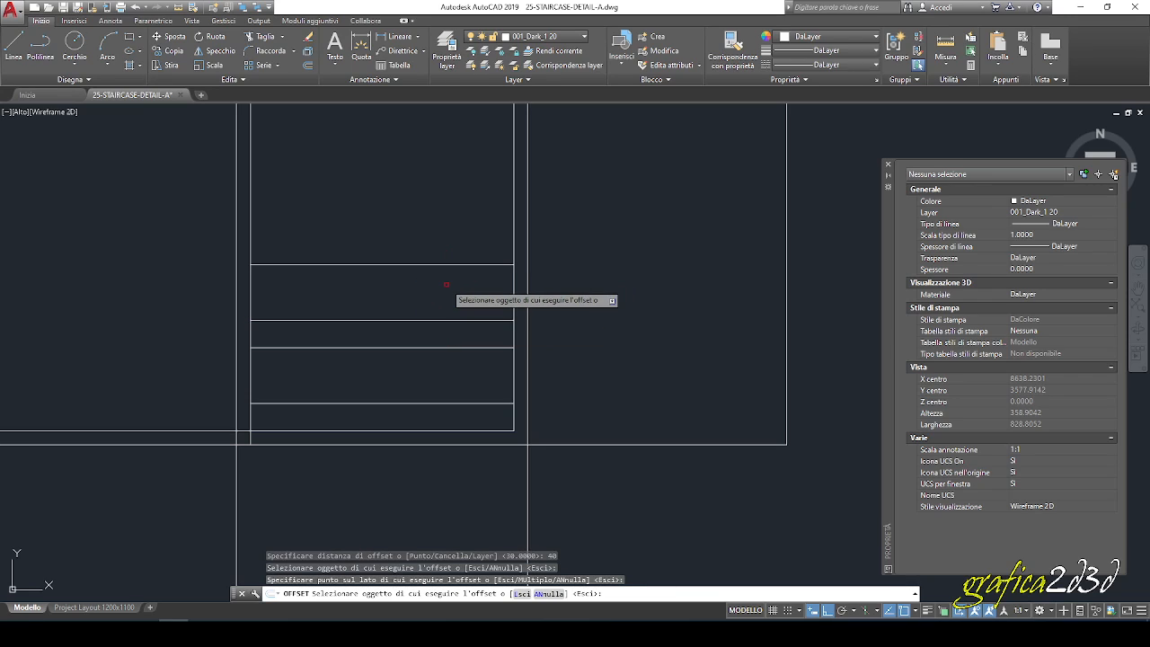
middle_drag(444, 282, 480, 296)
key(Escape)
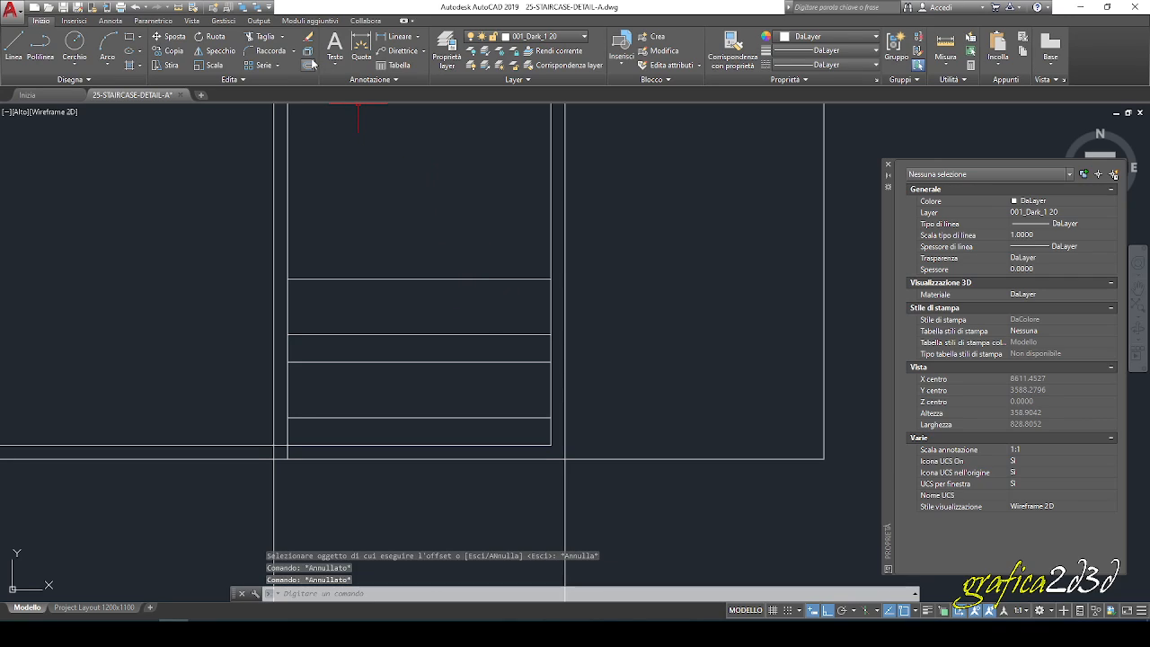
Offset the top line of the fourth title block row 20 units upward to form the fifth row.
click(307, 64)
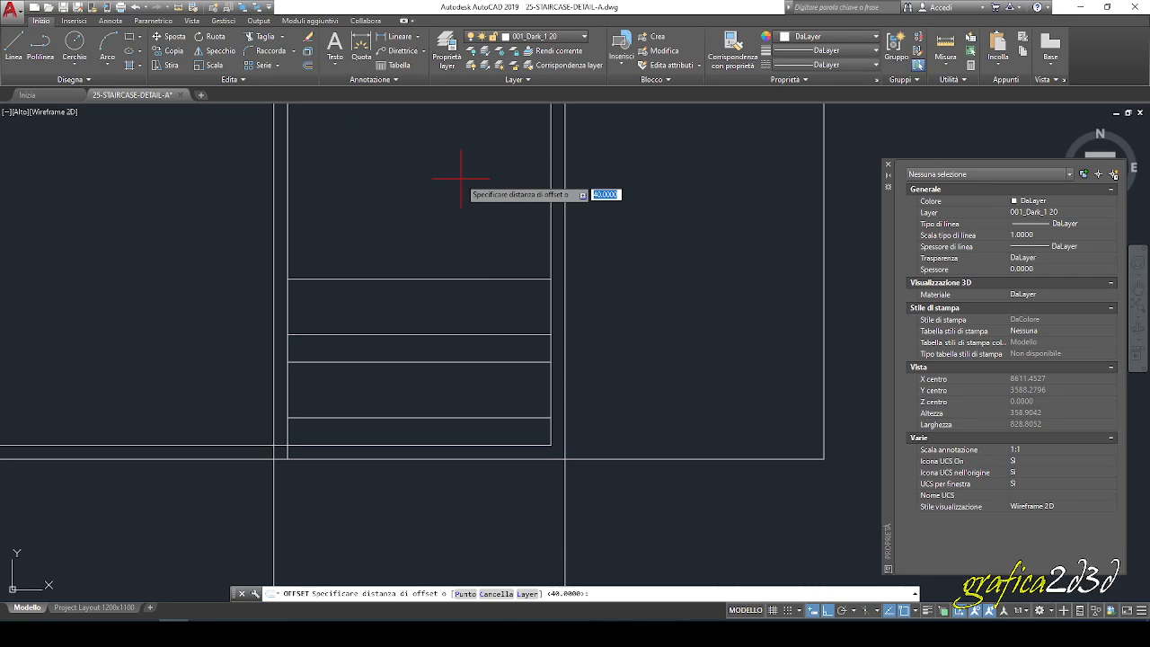
key(Return)
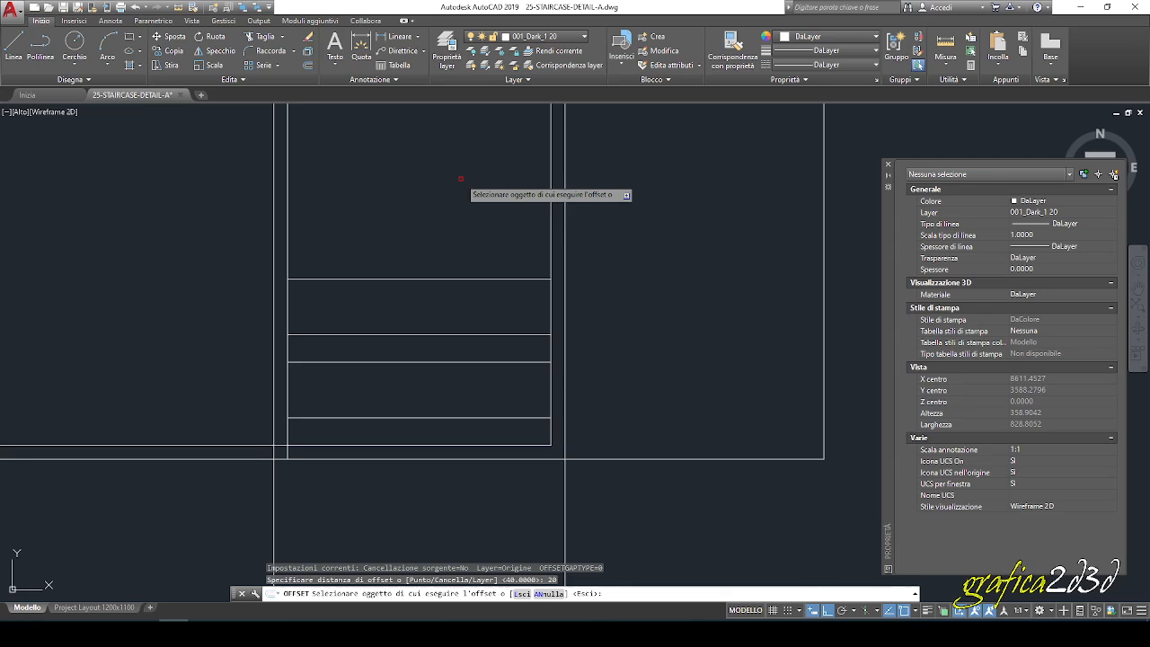
click(452, 279)
click(450, 243)
key(Escape)
Delete the horizontal line crossing the column above the title block rows.
scroll(445, 248, down, 5)
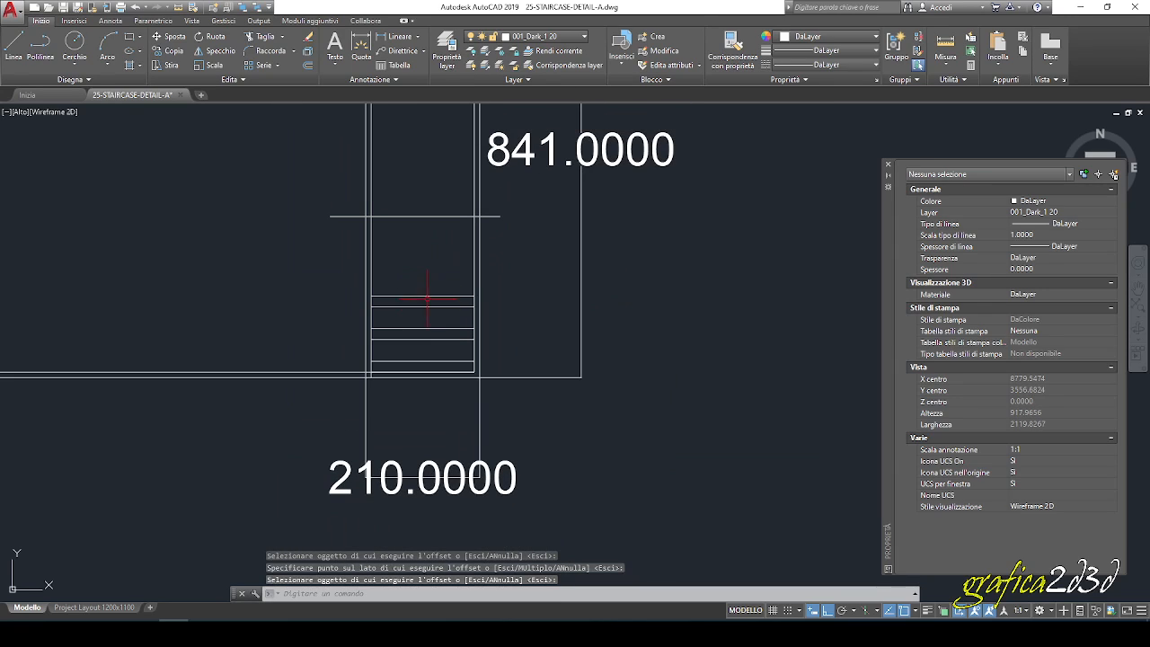
click(441, 240)
click(413, 192)
key(Delete)
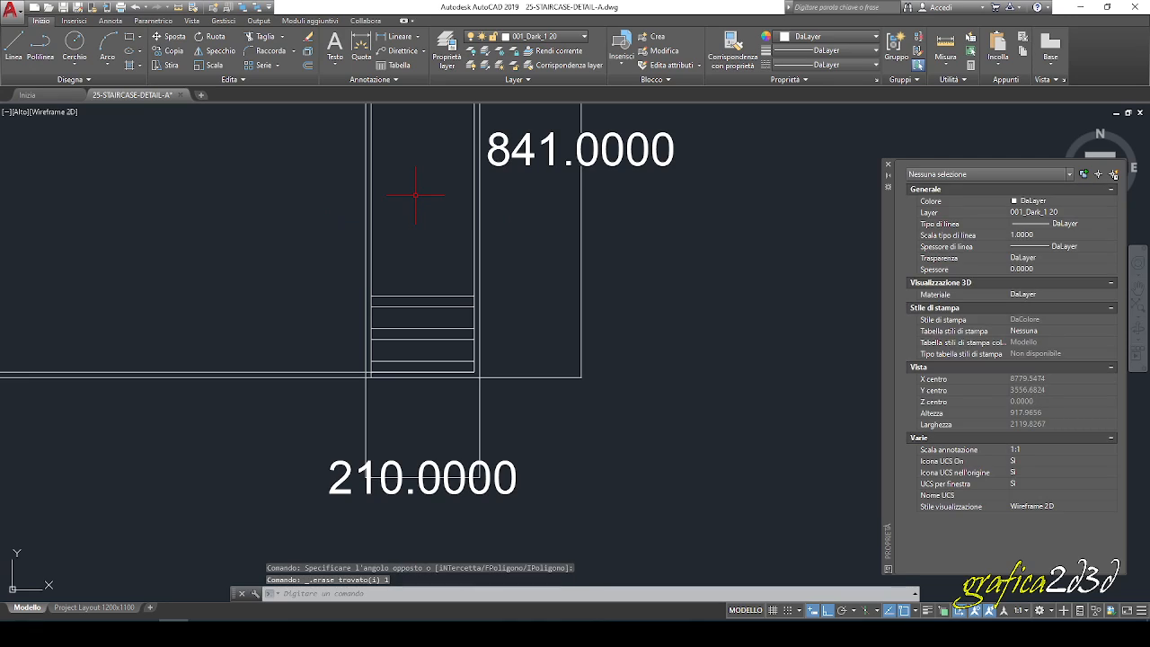
Delete the duplicate horizontal line lying along the bottom edge of the lowest title block row.
scroll(370, 379, up, 6)
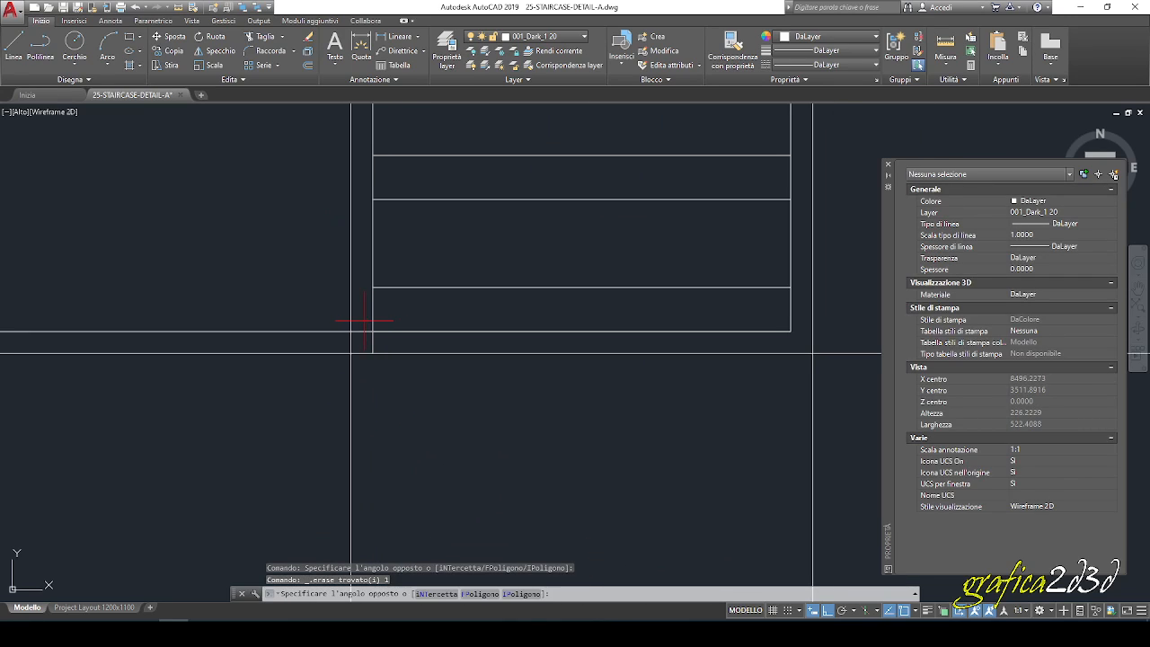
click(365, 321)
click(805, 335)
key(Delete)
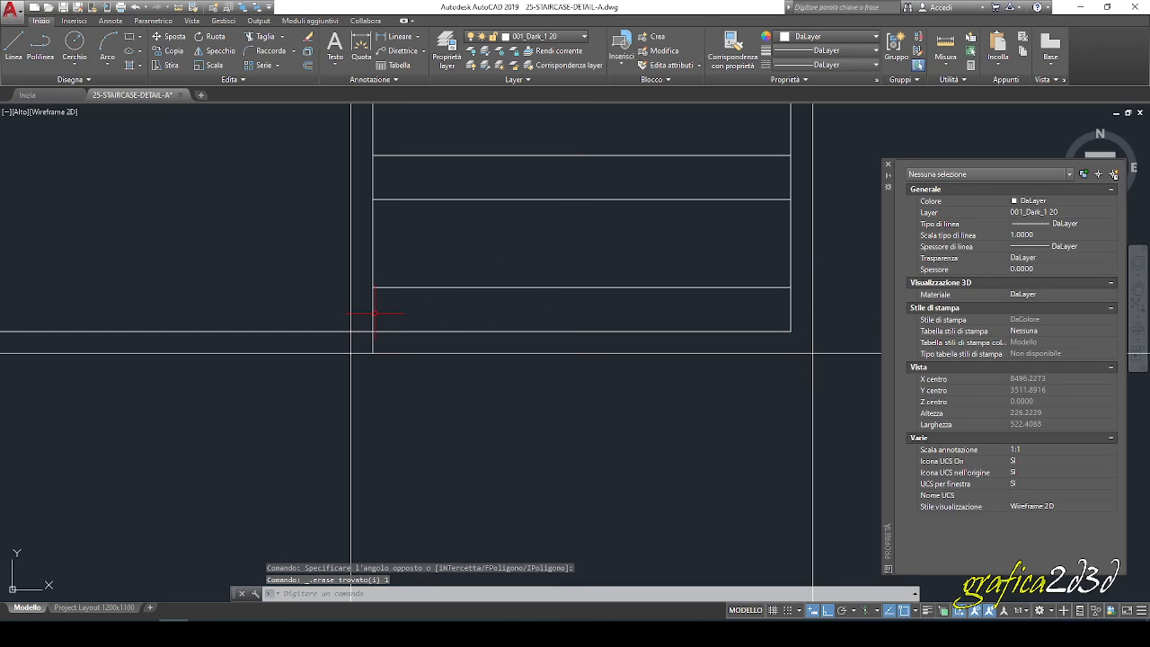
Trim the column's inner left vertical line below the inner frame and above the uppermost title block row.
click(260, 37)
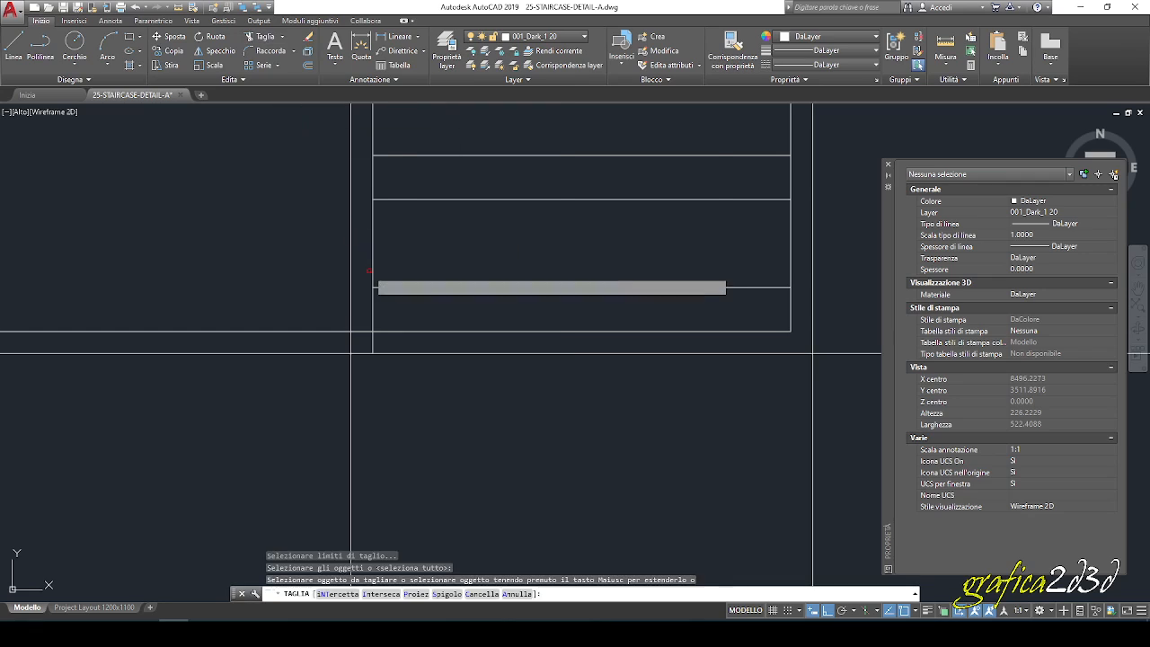
click(373, 343)
scroll(412, 314, down, 2)
middle_drag(419, 313, 376, 390)
middle_drag(447, 343, 430, 410)
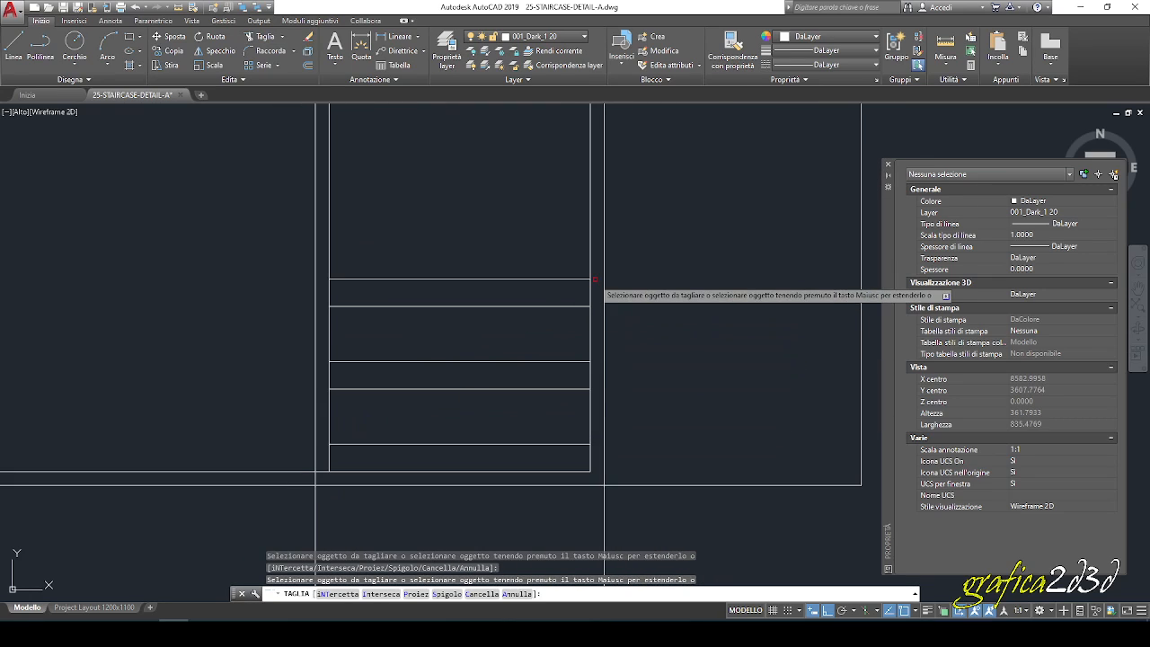
click(328, 263)
key(Return)
scroll(404, 314, down, 4)
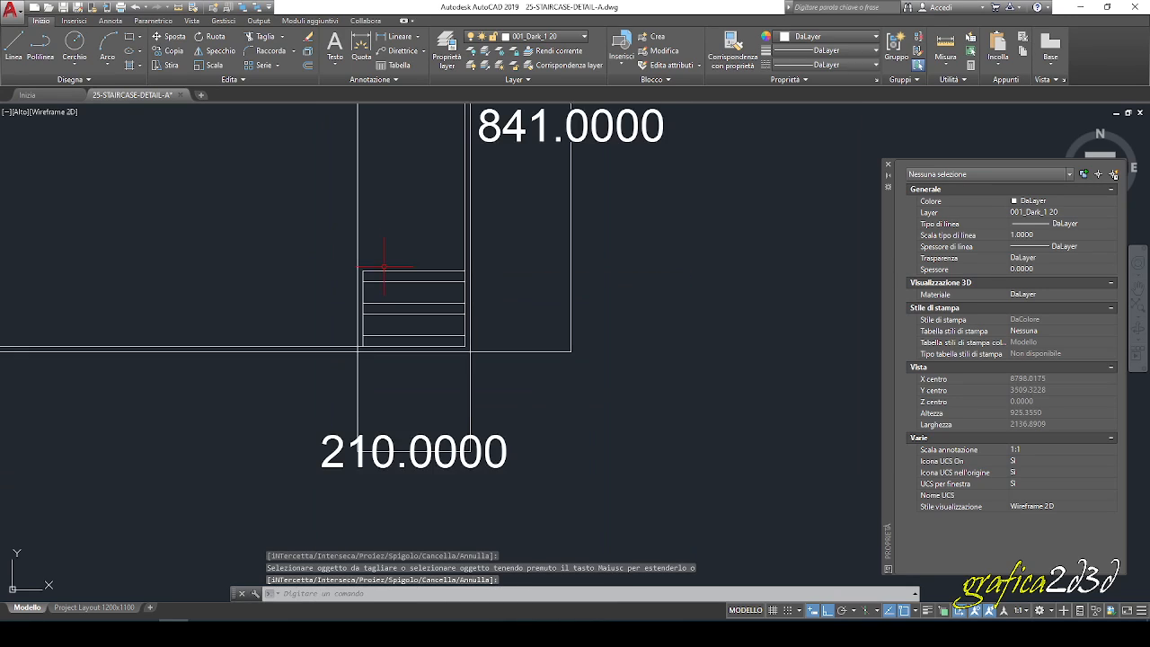
click(549, 497)
click(370, 469)
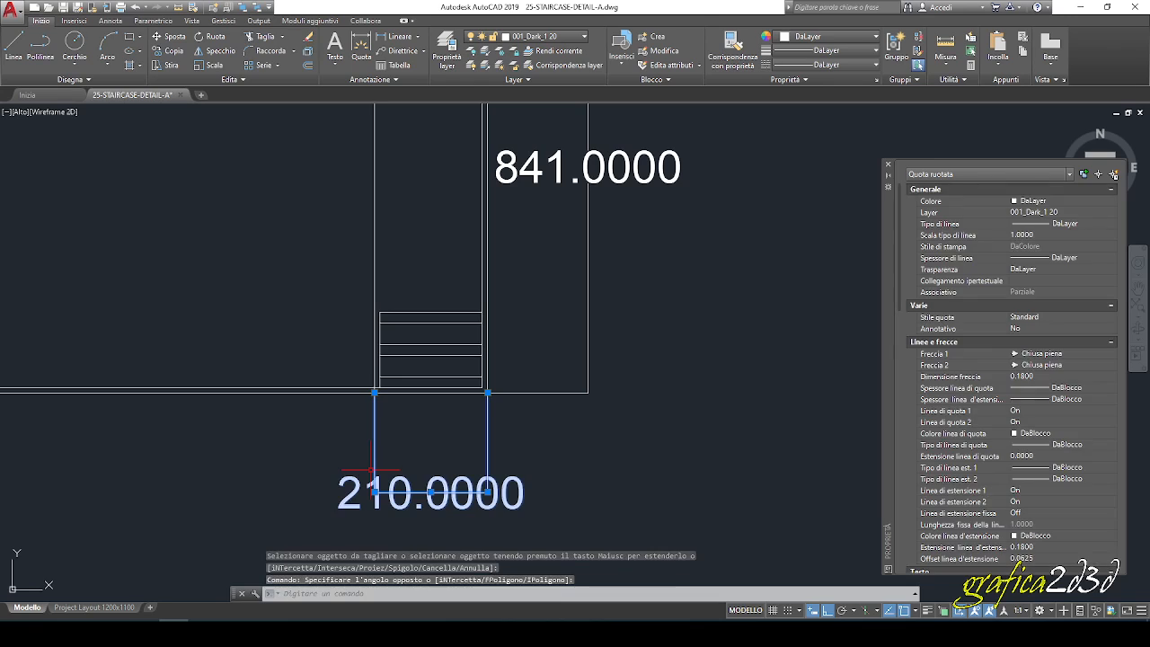
scroll(401, 357, up, 5)
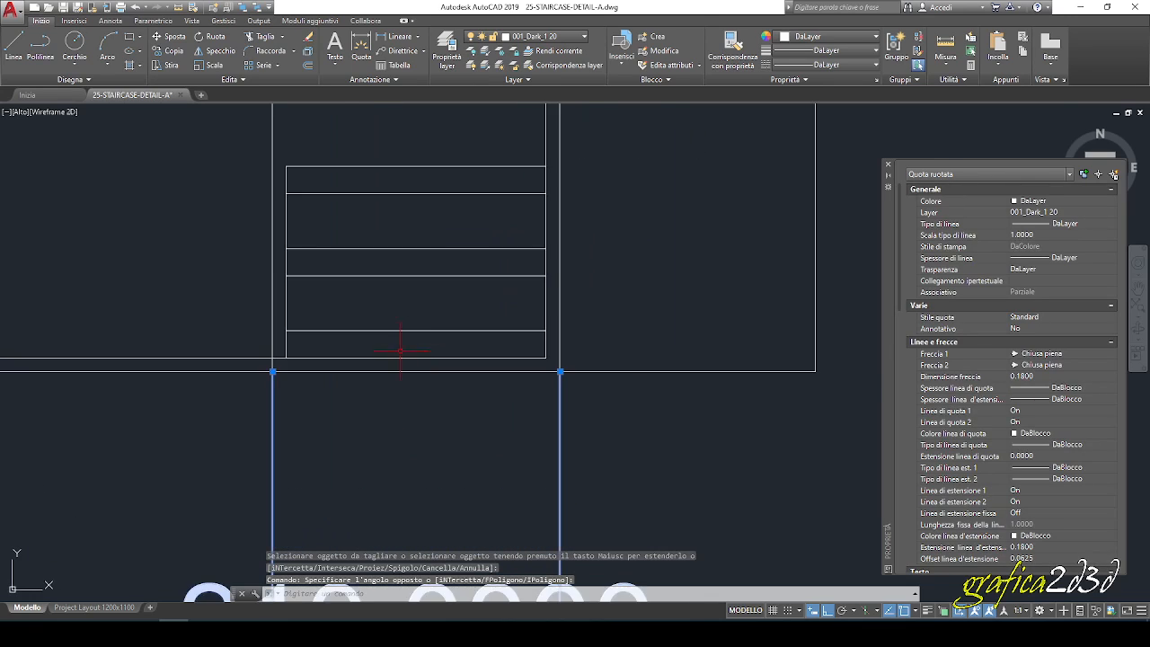
key(Escape)
key(Escape)
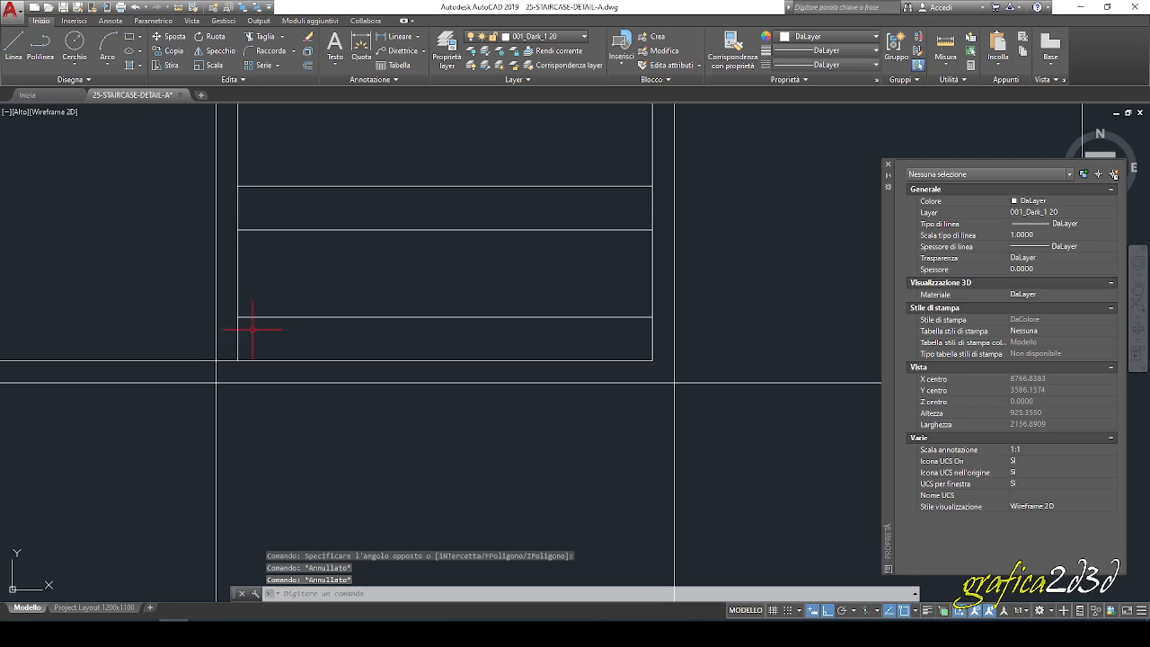
Add the multiline text "Il Cliente" at the upper-left corner of the lowest title block row.
scroll(263, 326, up, 10)
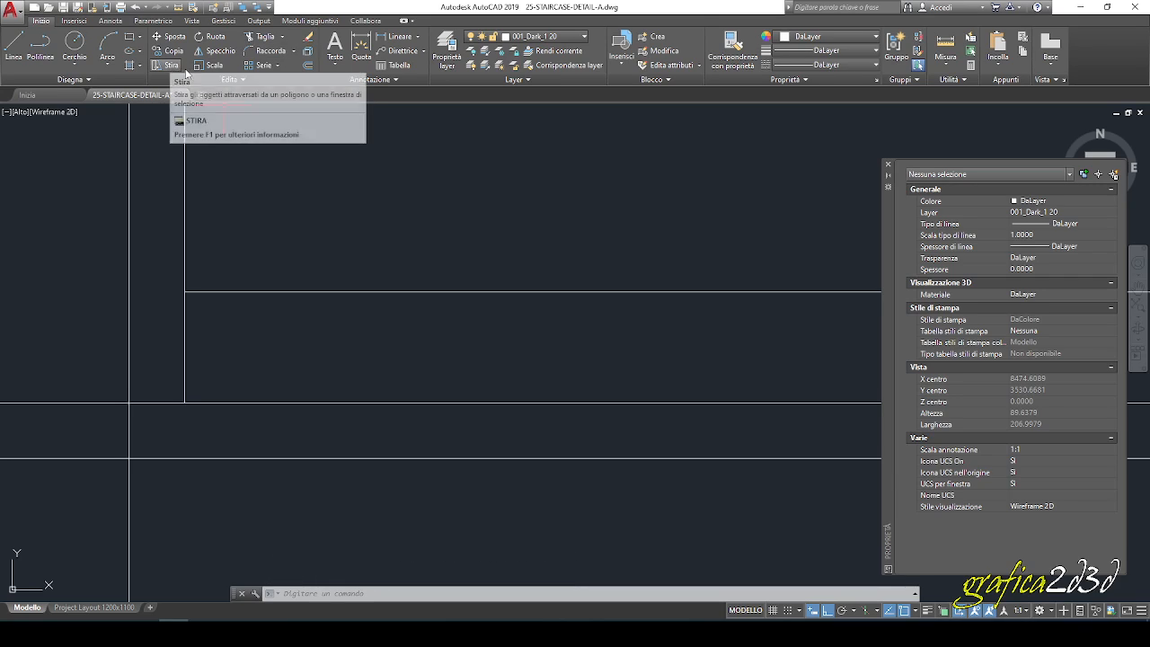
click(335, 63)
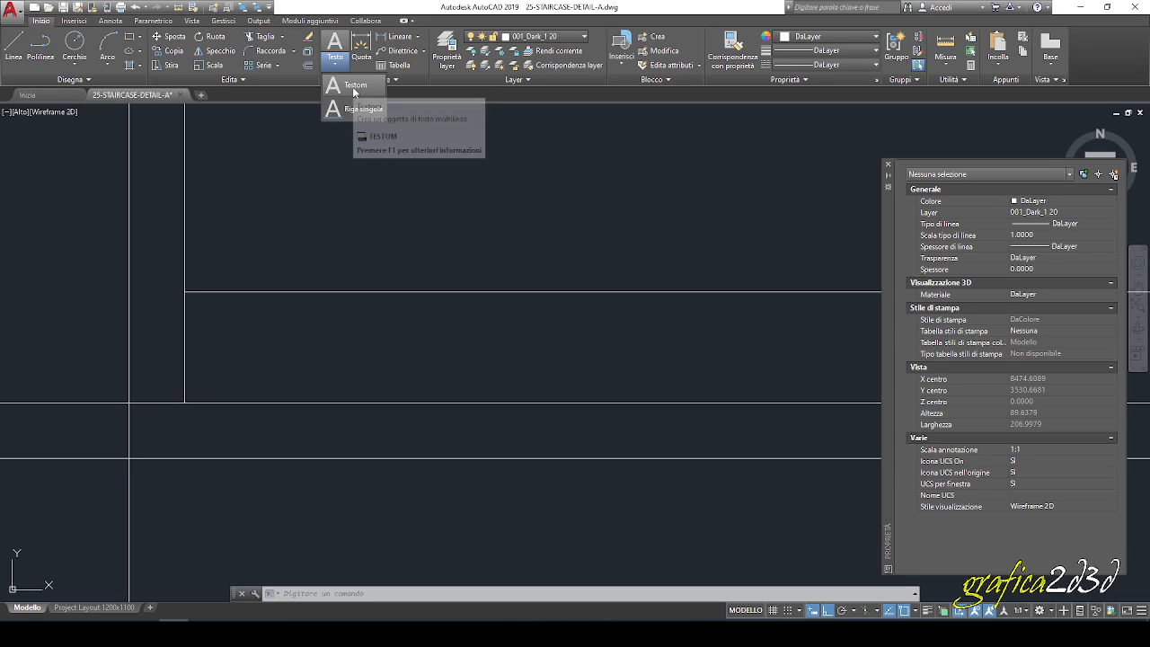
click(354, 87)
click(185, 294)
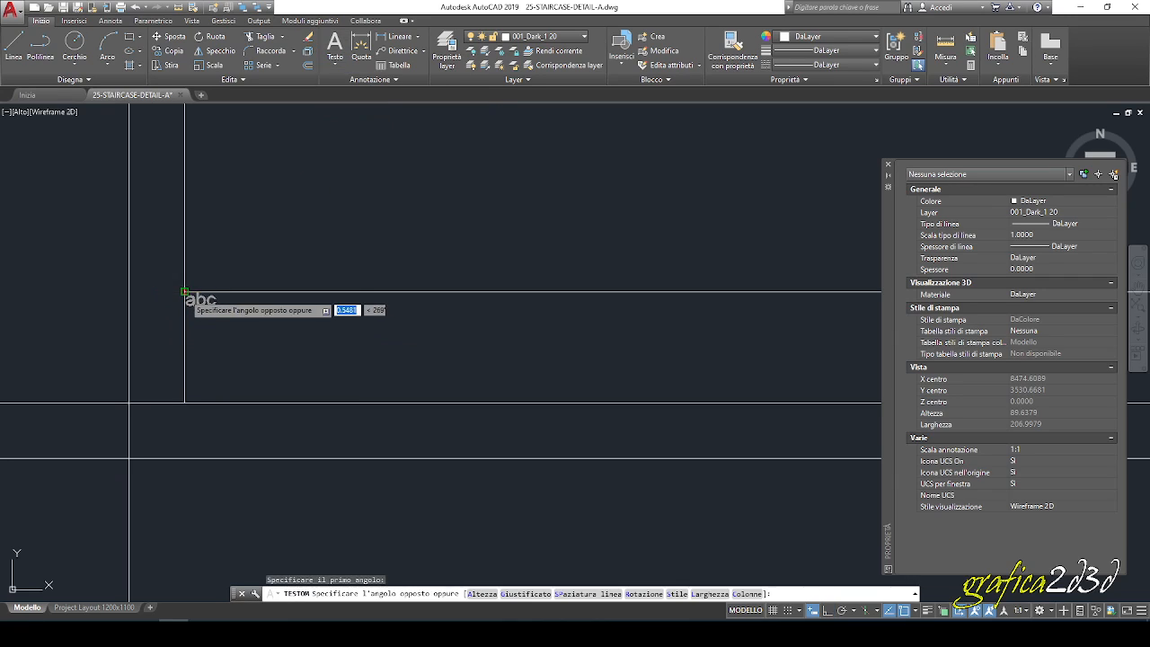
click(591, 352)
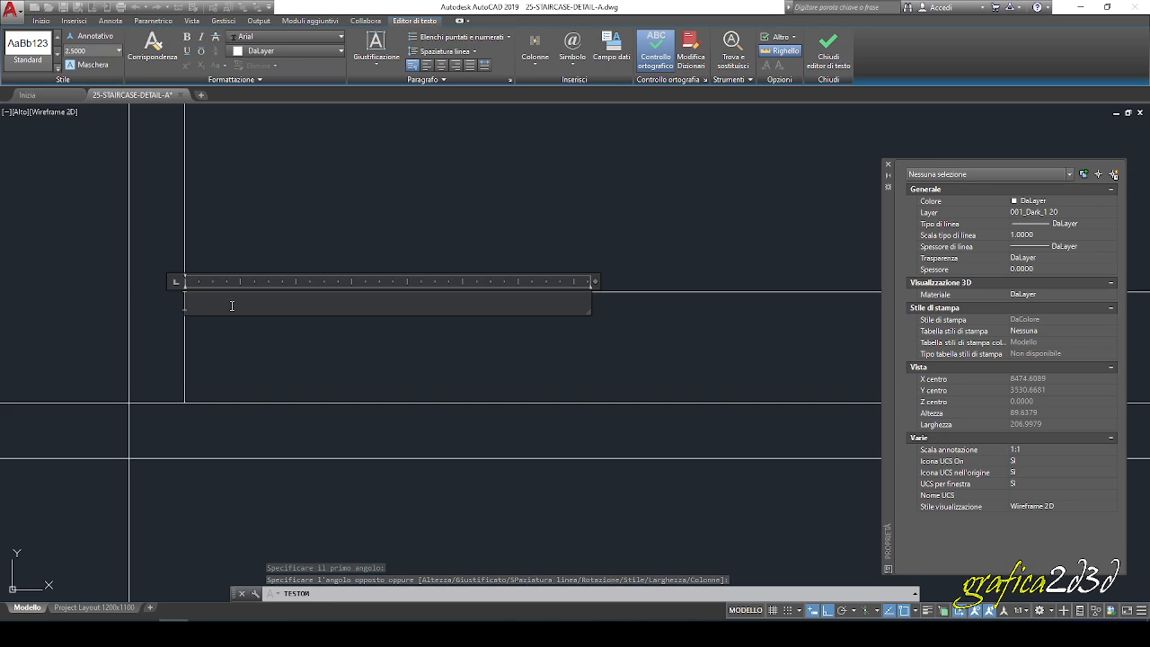
text(Il Cliente)
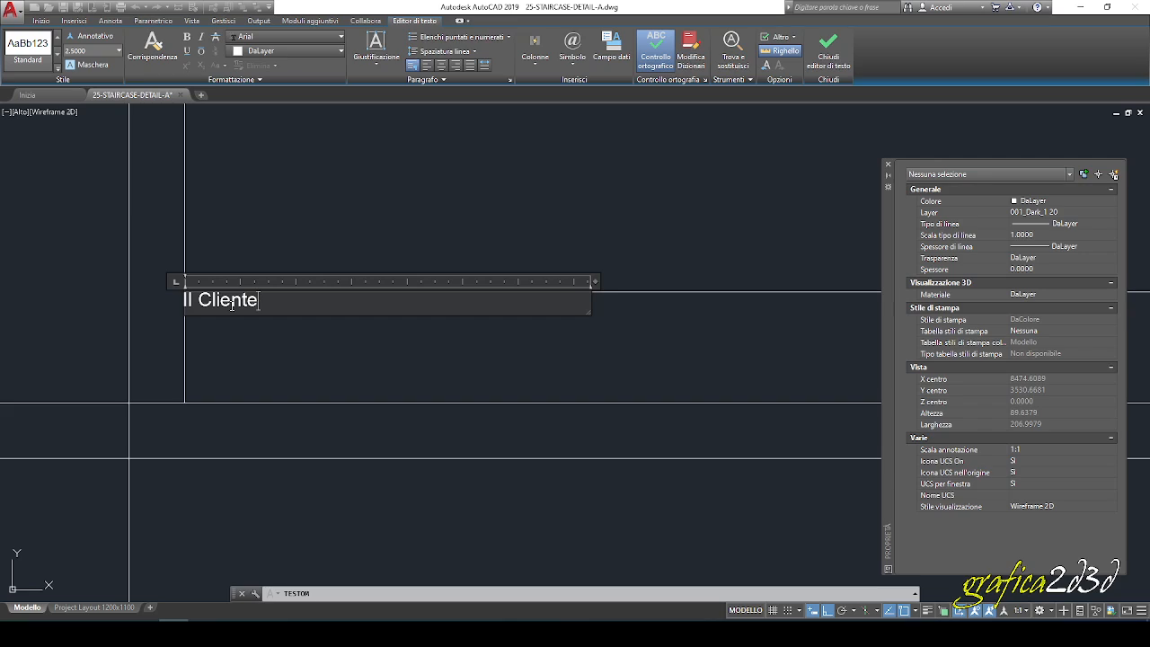
Set the height of the "Il Cliente" text to 3 and finish editing it.
drag(274, 301, 182, 301)
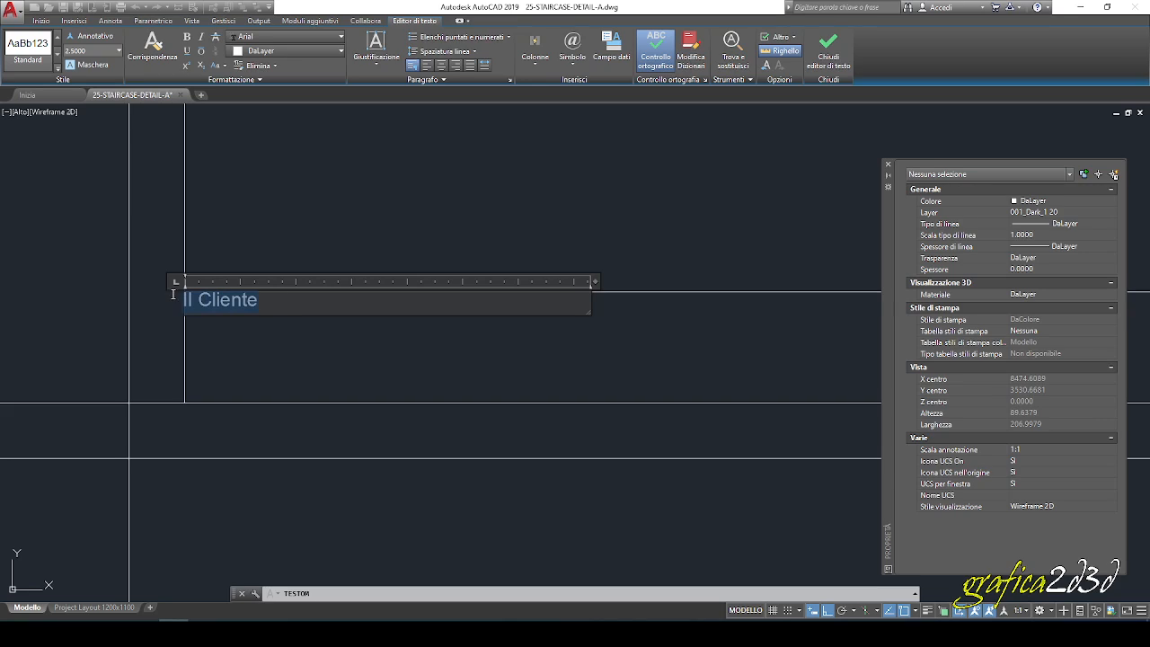
click(88, 51)
drag(54, 59, 6, 61)
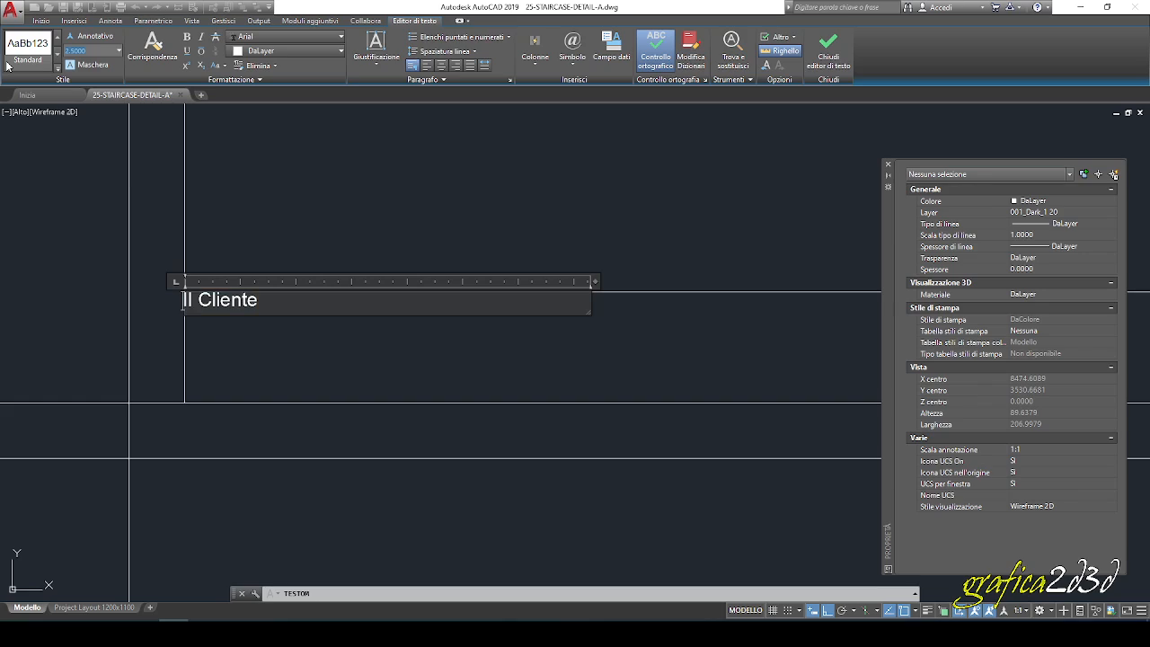
key(Return)
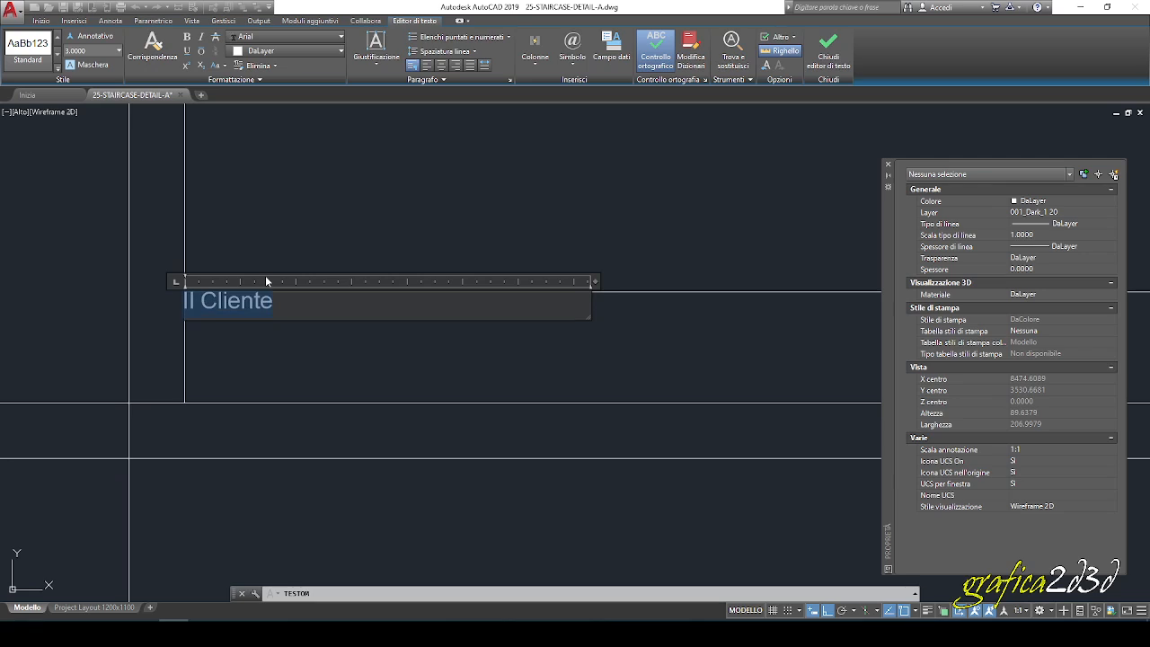
click(314, 236)
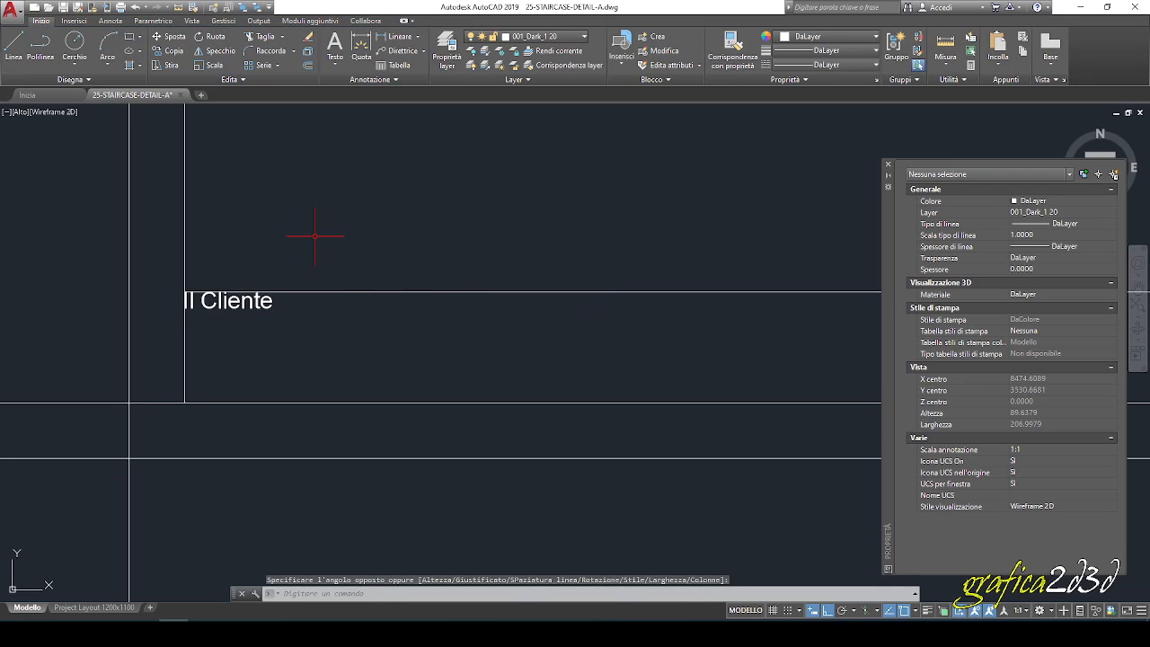
Move the "Il Cliente" text slightly down and to the right, clear of the row's top and left lines.
scroll(219, 313, up, 4)
click(211, 296)
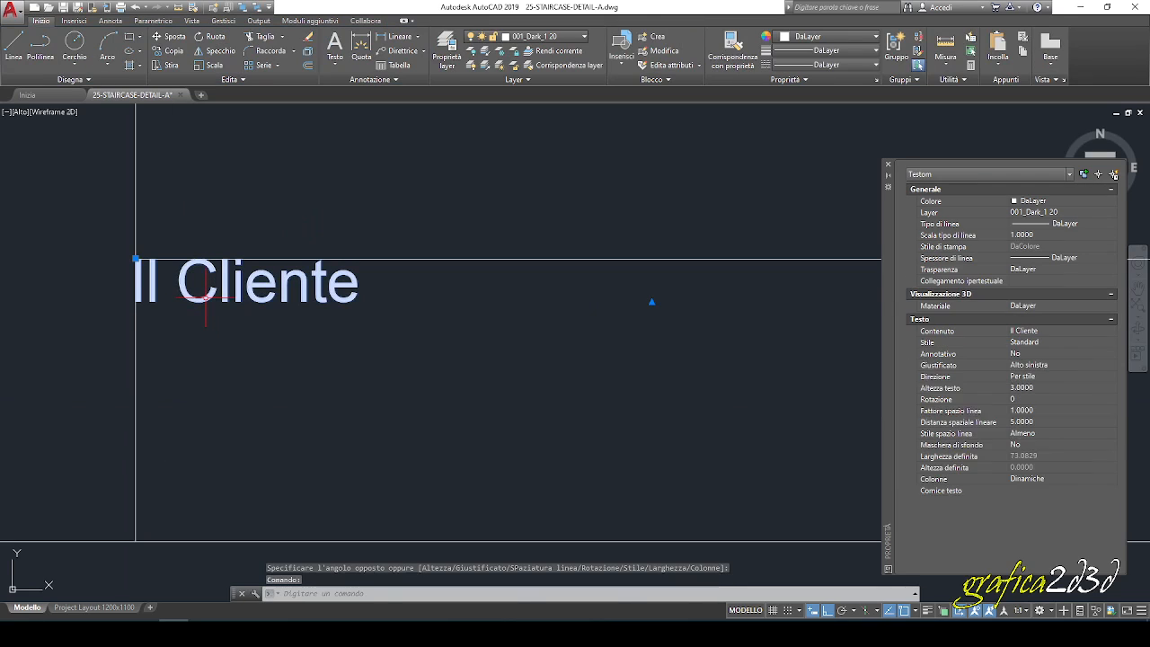
click(175, 41)
click(400, 339)
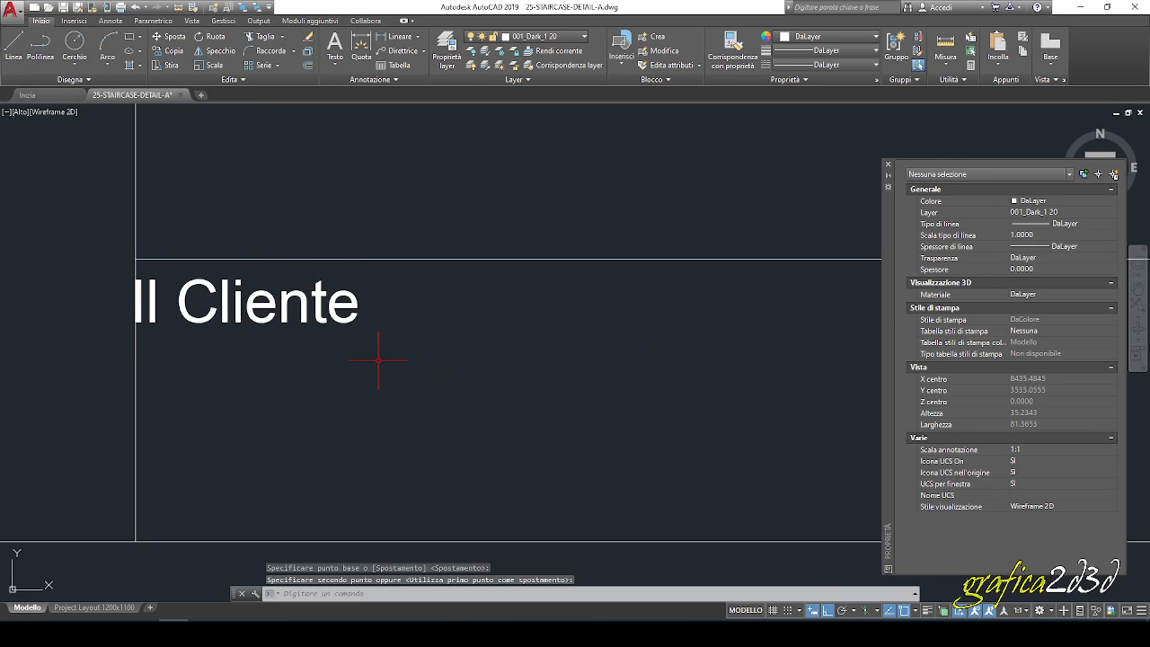
click(470, 361)
click(303, 304)
key(space)
click(286, 382)
click(306, 382)
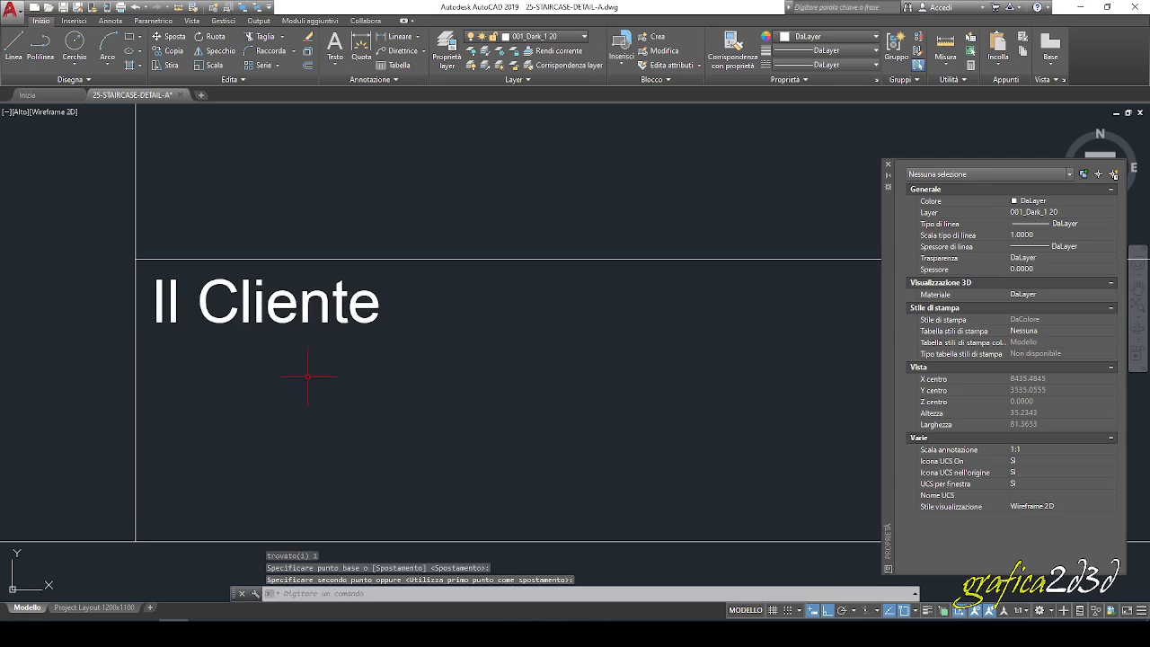
Examine the title block rows and the placement of the "Il Cliente" label in the lowest row.
scroll(223, 396, down, 3)
scroll(143, 379, down, 3)
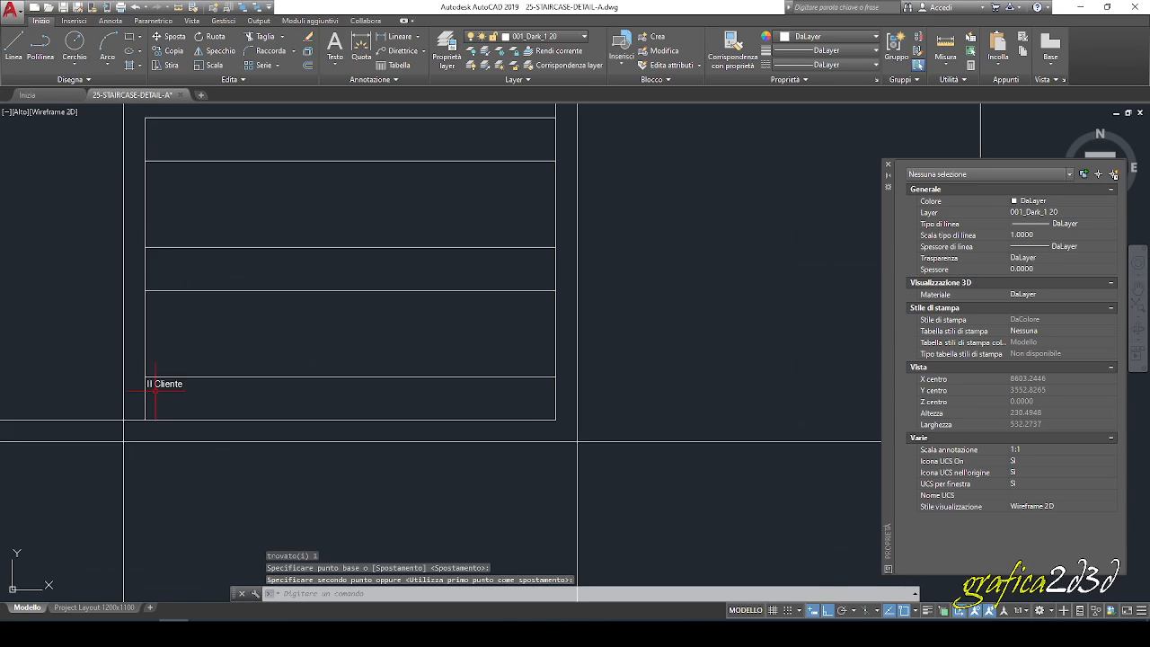
middle_drag(156, 384, 177, 369)
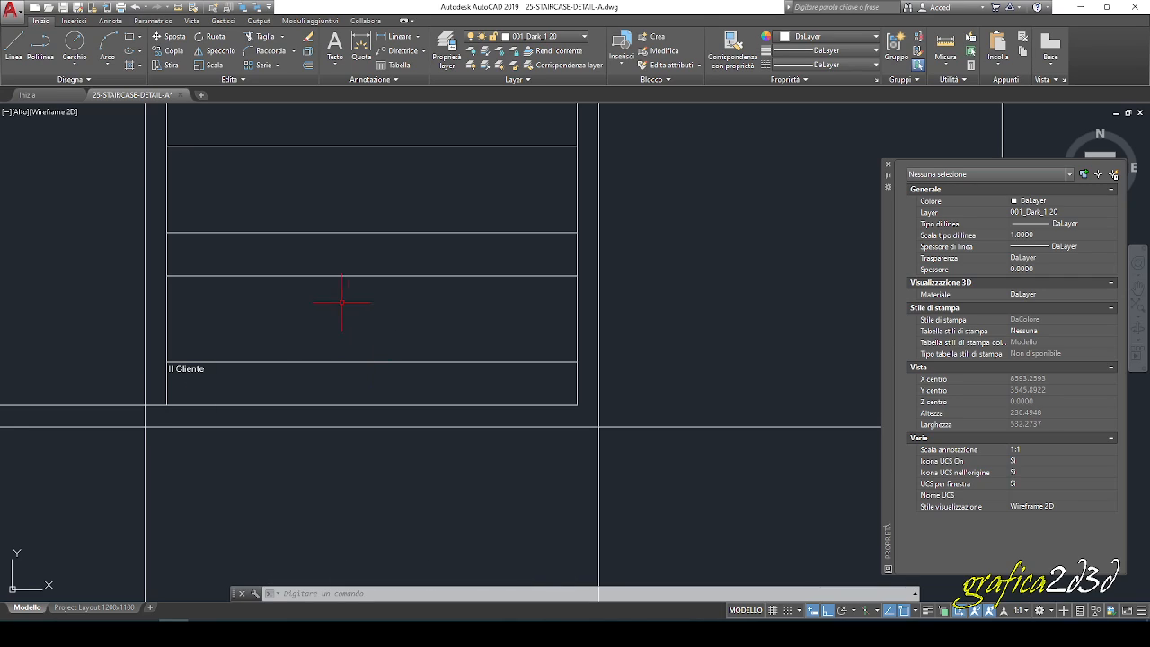
middle_drag(168, 369, 177, 369)
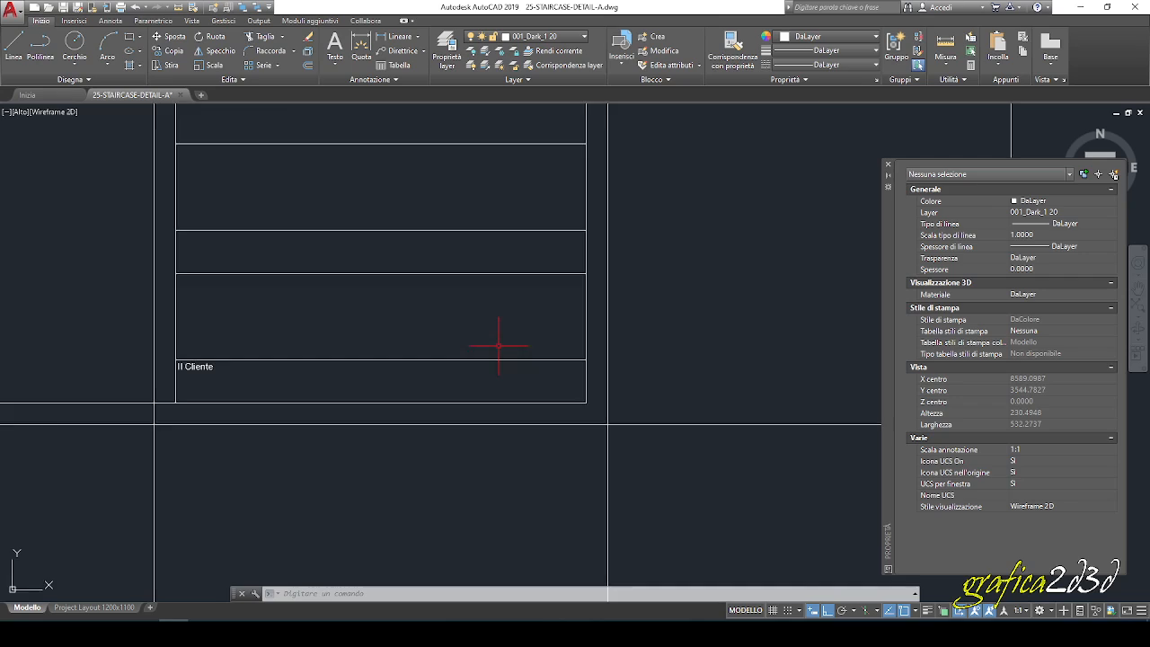
scroll(499, 345, down, 2)
scroll(305, 388, up, 2)
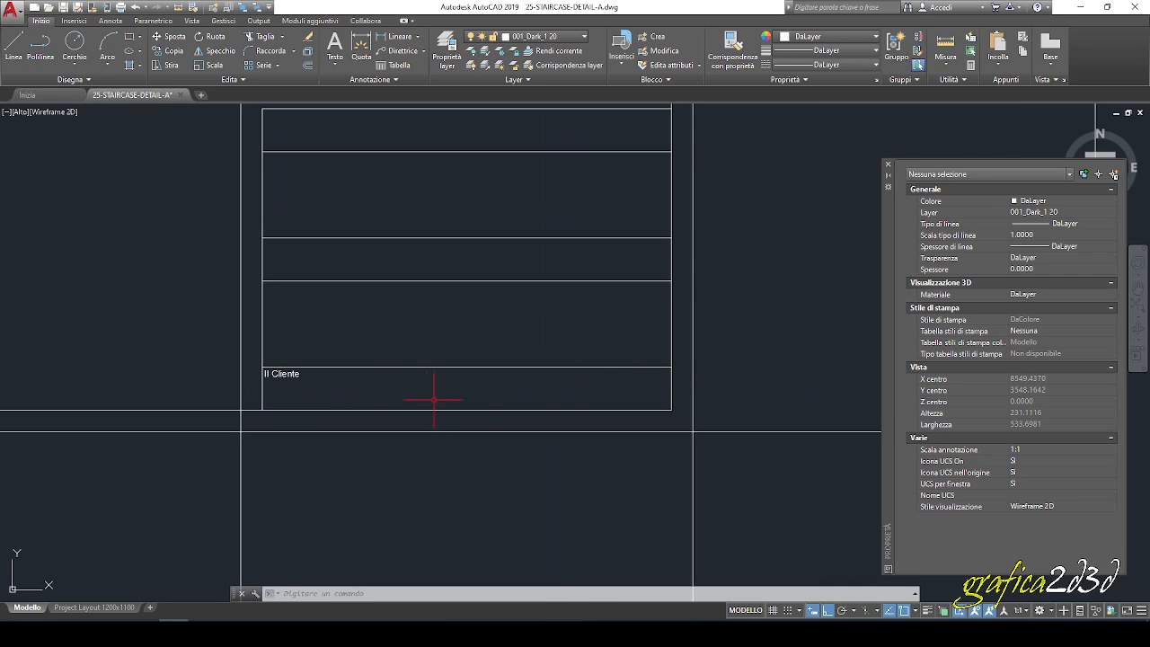
middle_drag(513, 373, 475, 398)
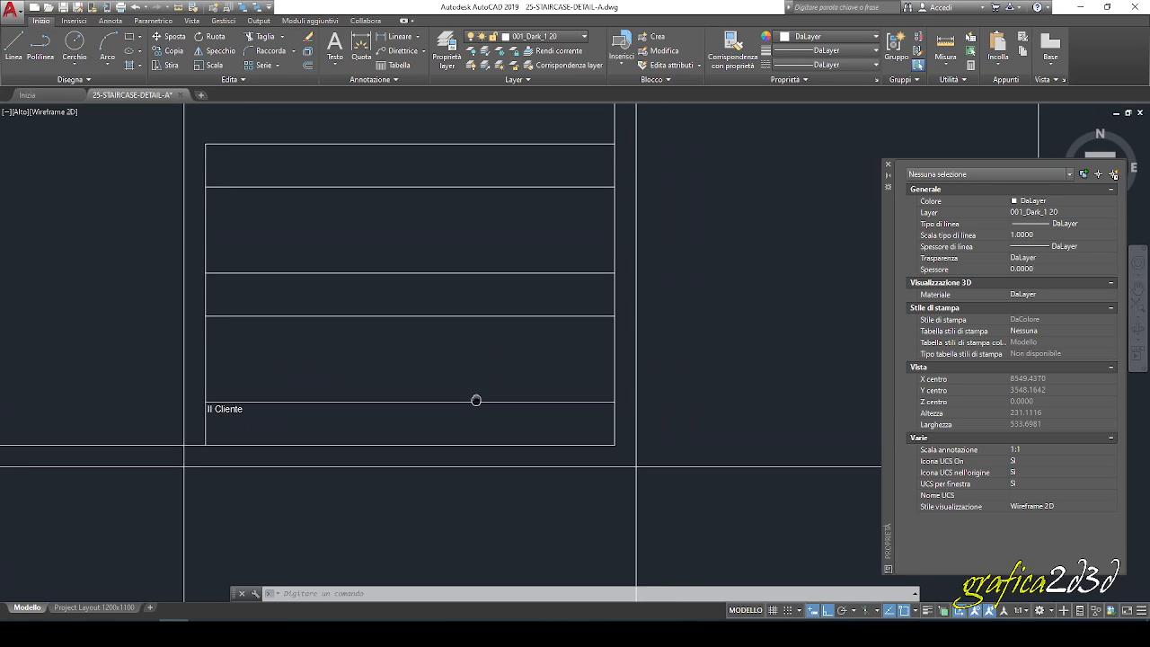
mouse_move(367, 422)
middle_down()
mouse_move(383, 411)
mouse_move(387, 378)
mouse_move(405, 411)
middle_up()
scroll(319, 392, up, 2)
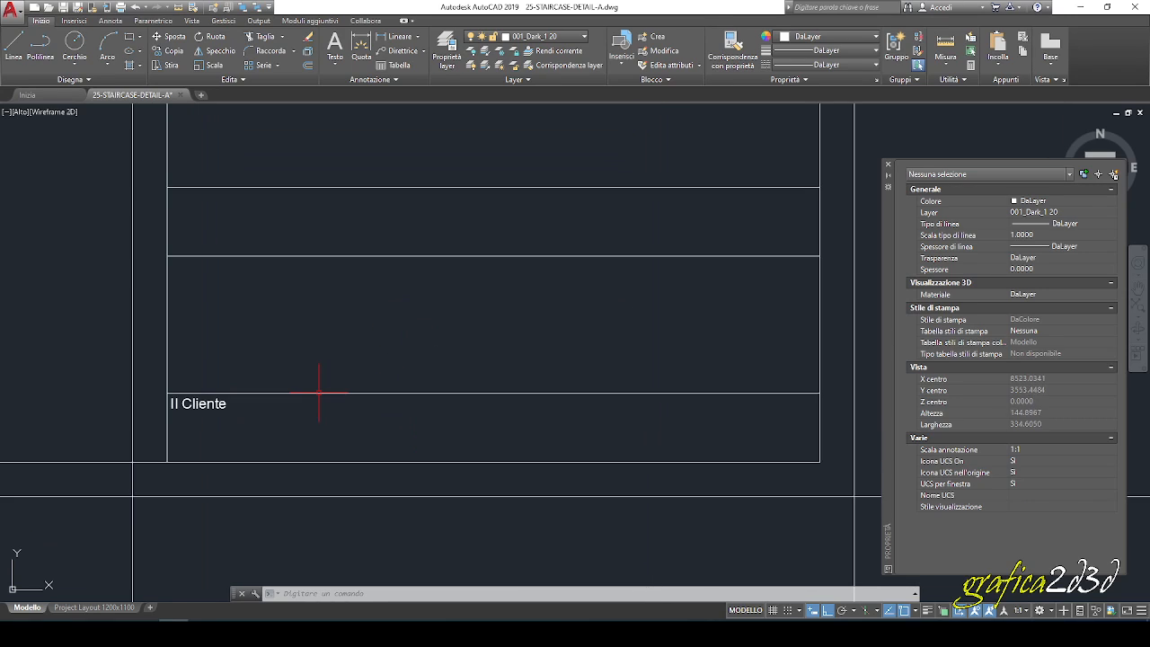
scroll(319, 392, down, 2)
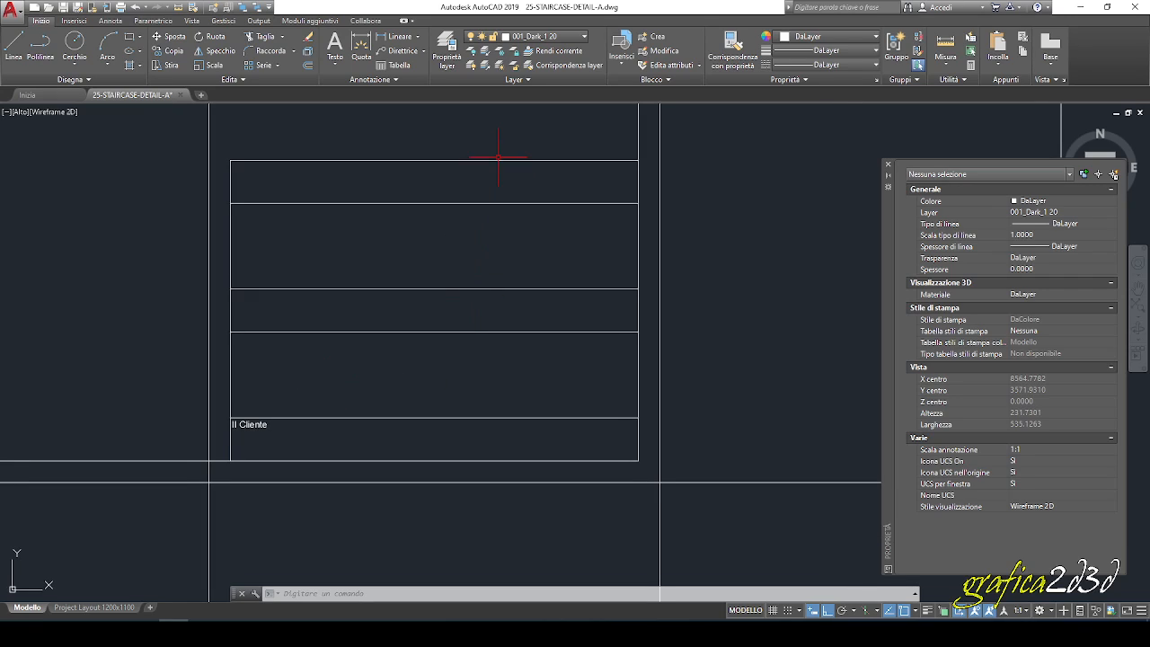
middle_drag(575, 334, 524, 275)
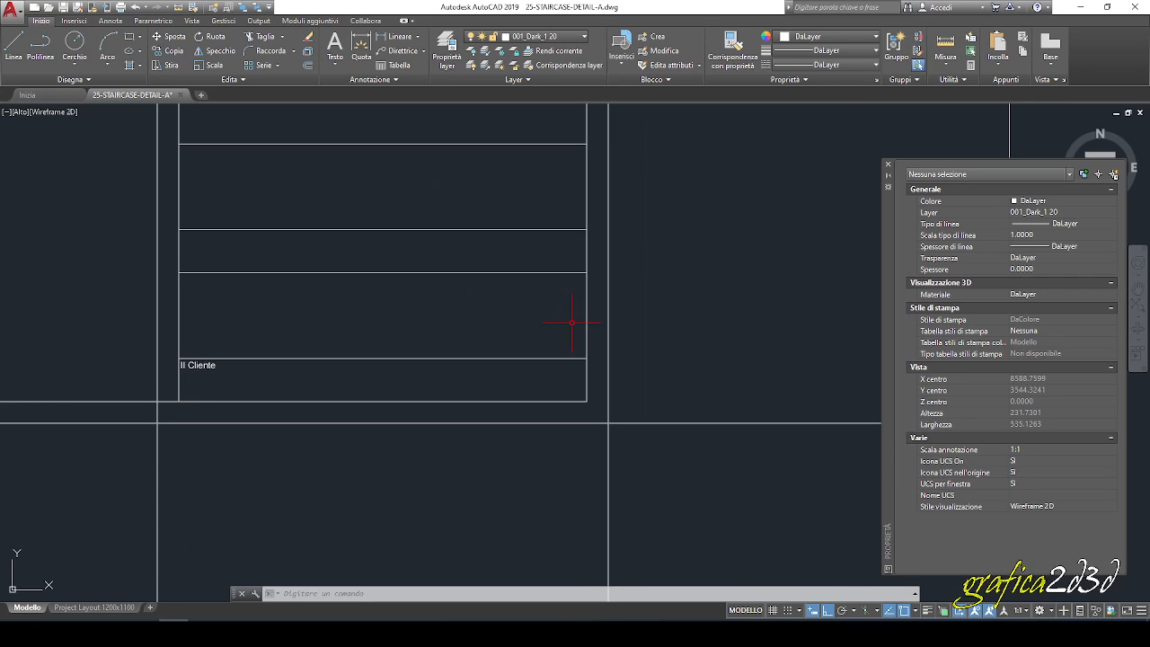
middle_drag(574, 330, 531, 404)
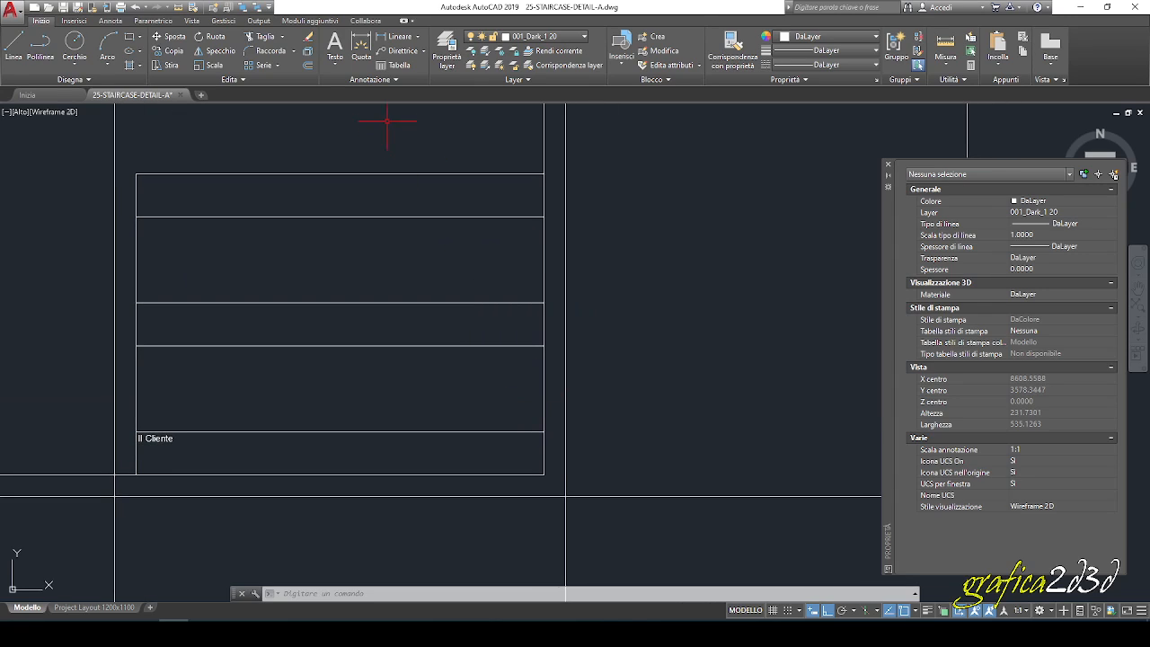
Draw a vertical line along the title block's right edge from the top row's upper corner to the bottom corner.
click(15, 47)
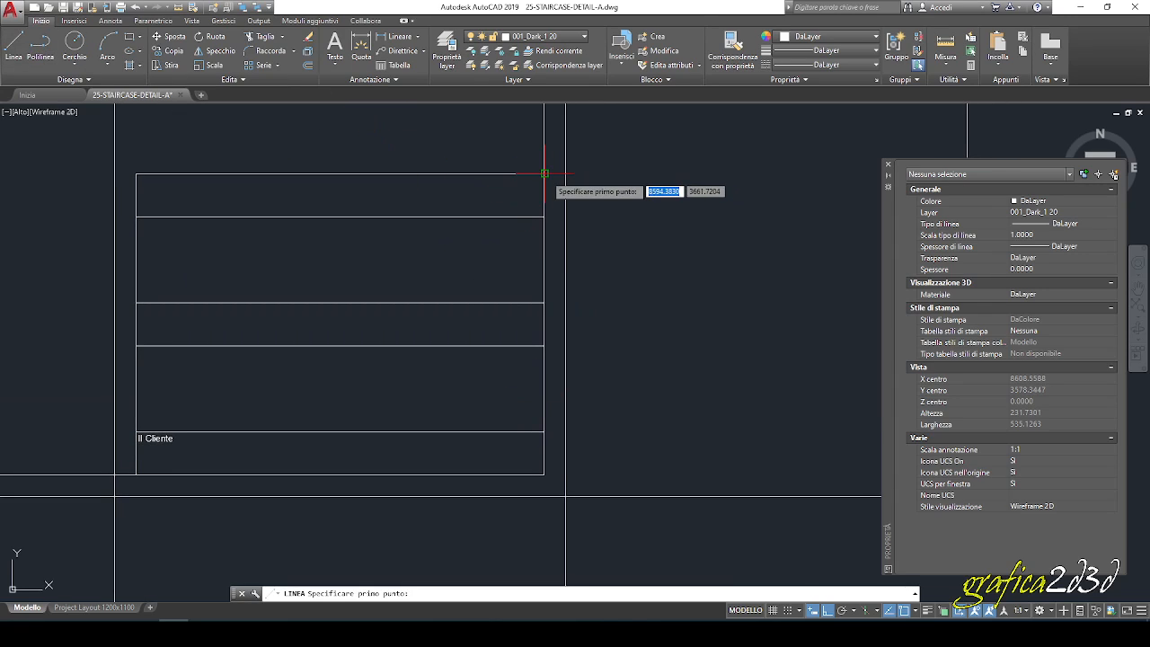
click(544, 173)
click(544, 475)
key(Return)
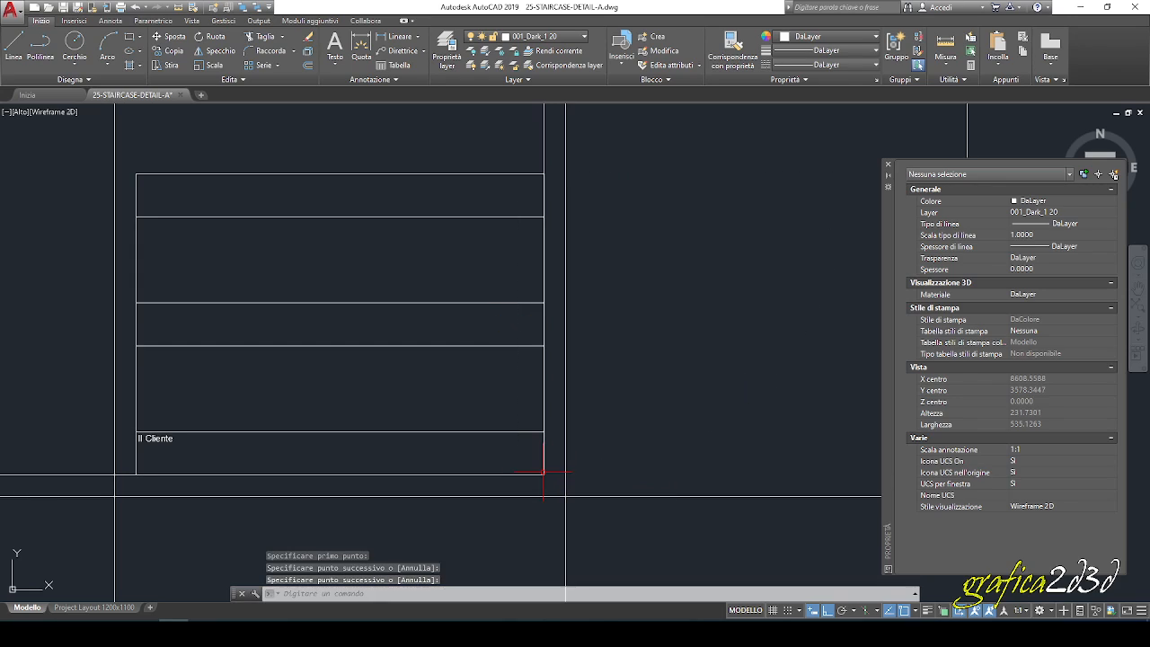
click(308, 65)
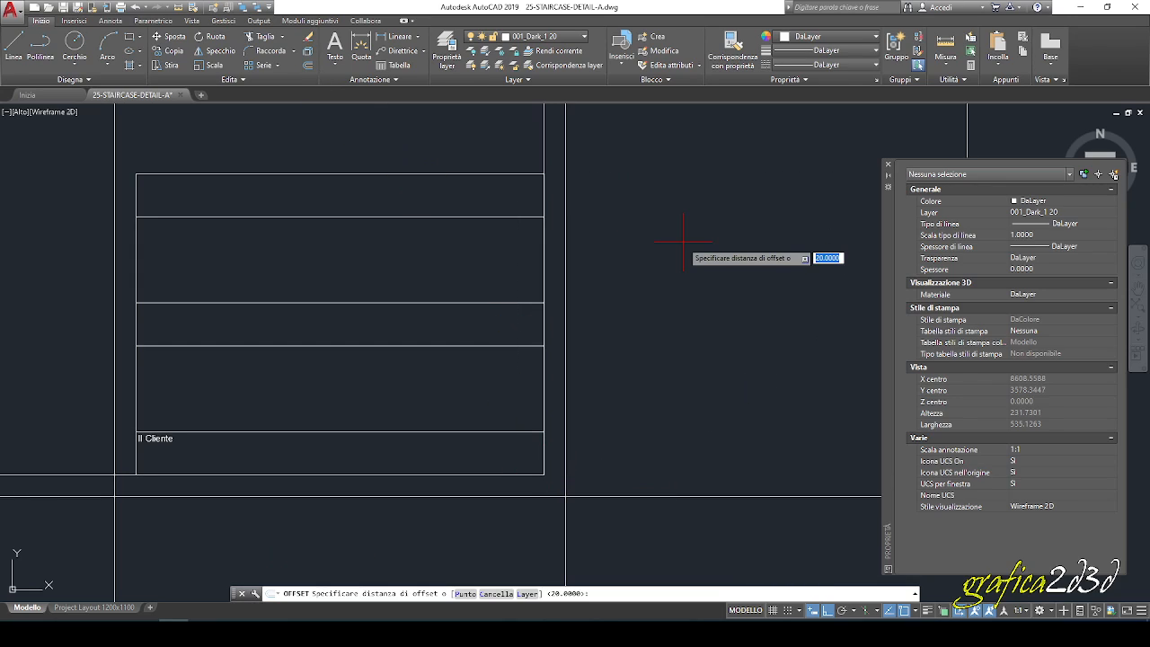
key(Return)
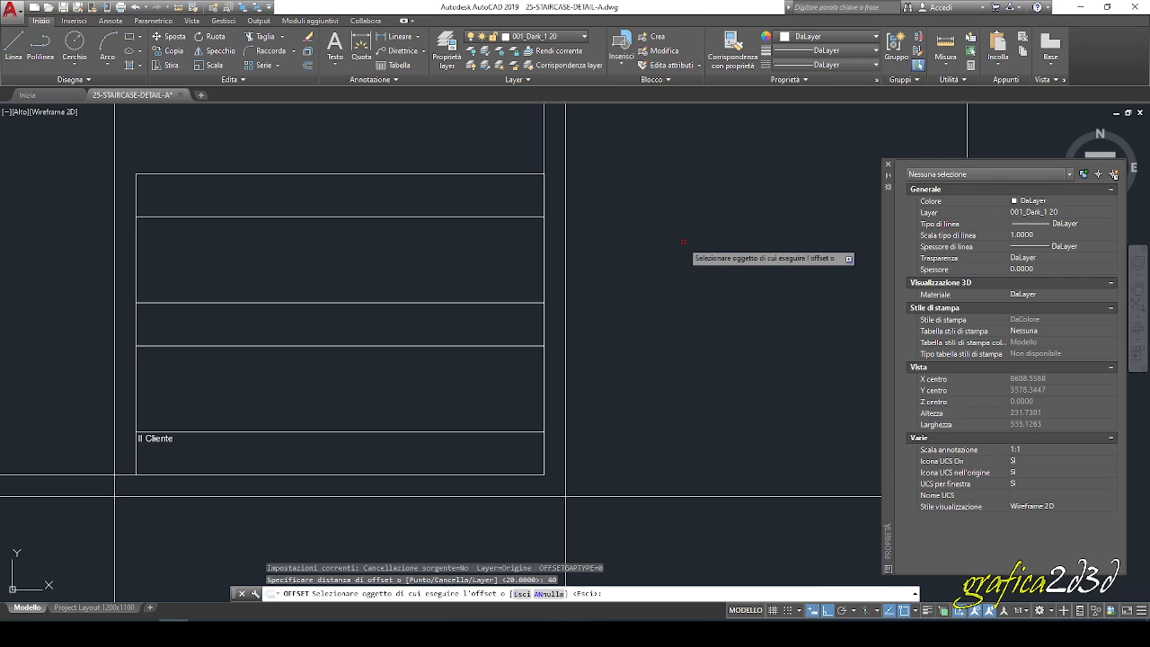
click(544, 274)
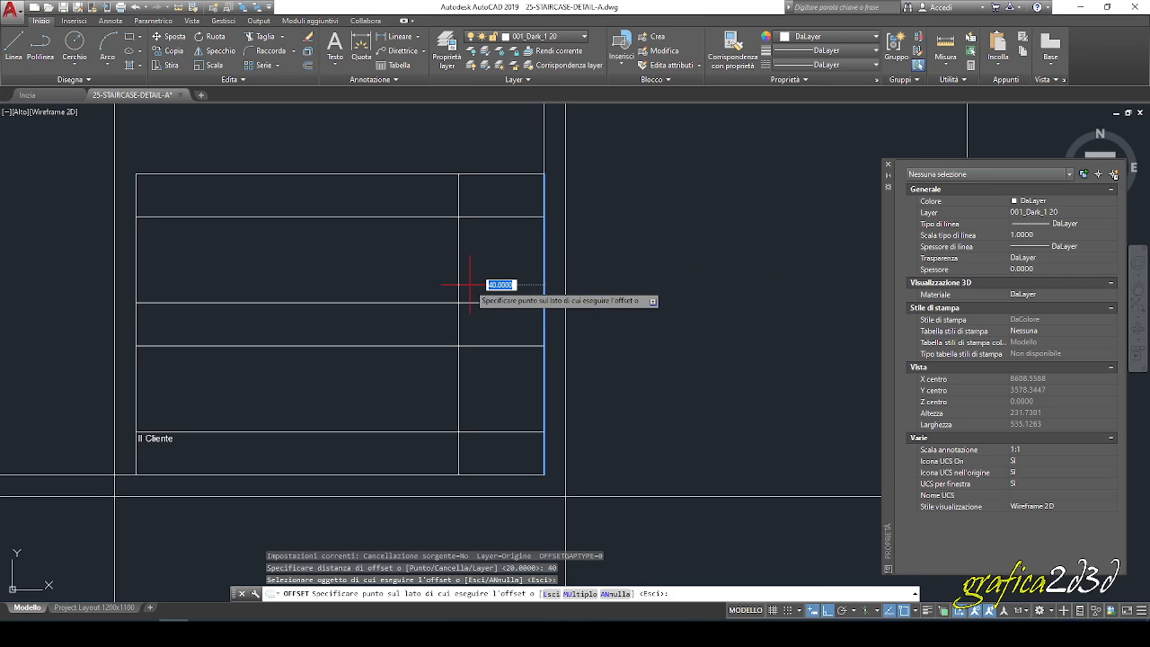
key(Escape)
Offset the title block's right edge line 60 units to the left to form a vertical divider.
key(Return)
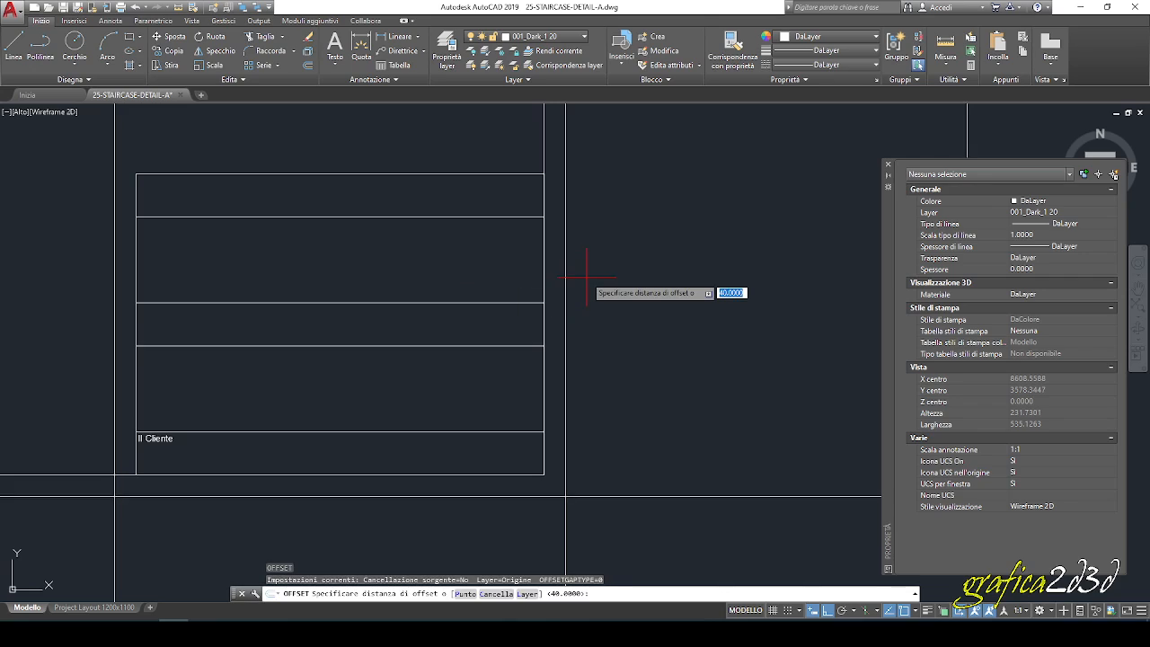
key(Return)
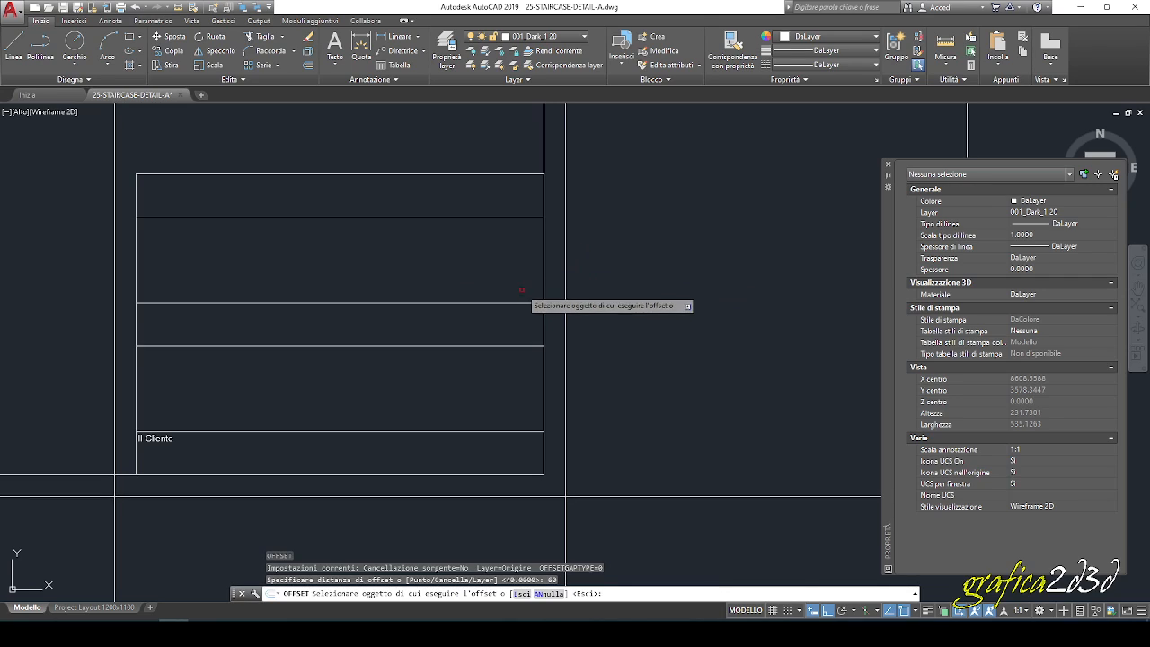
click(543, 283)
key(Escape)
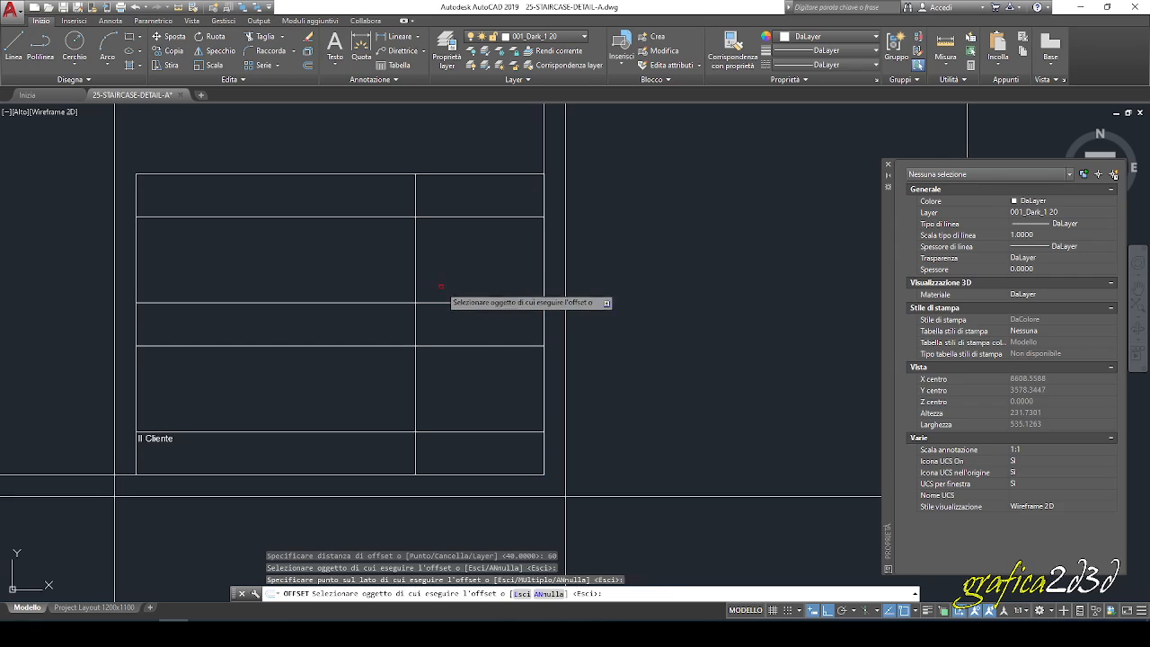
middle_drag(440, 293, 531, 289)
key(Escape)
key(Escape)
key(Escape)
Trim the vertical divider out of the two uppermost title block rows.
middle_drag(419, 193, 398, 191)
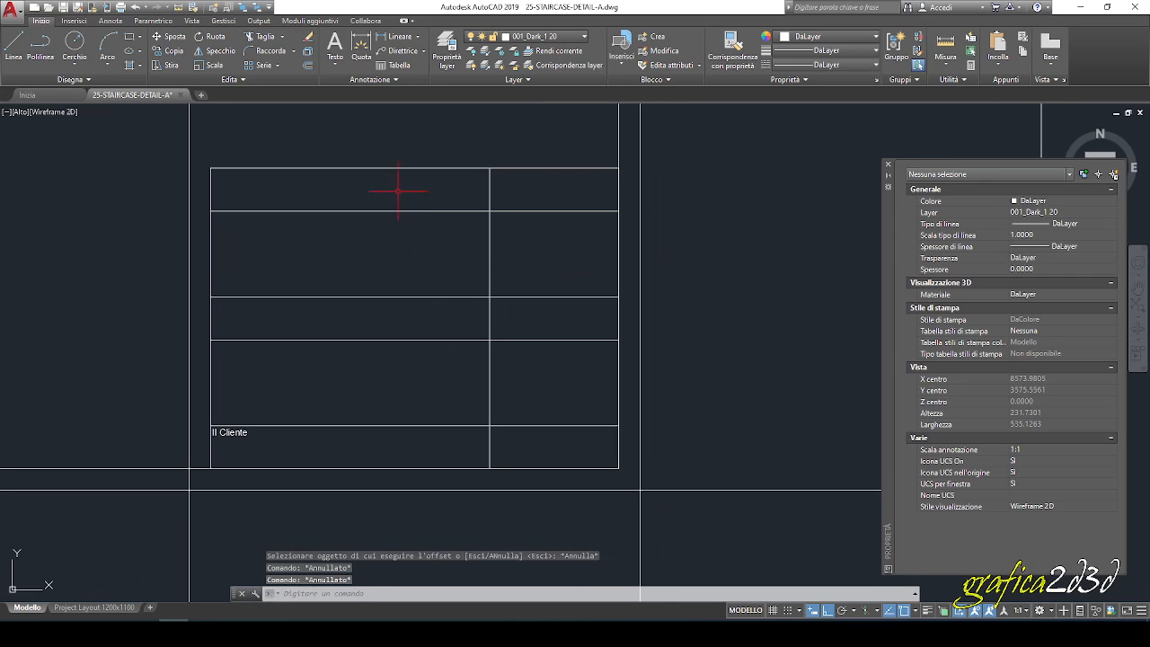
click(261, 36)
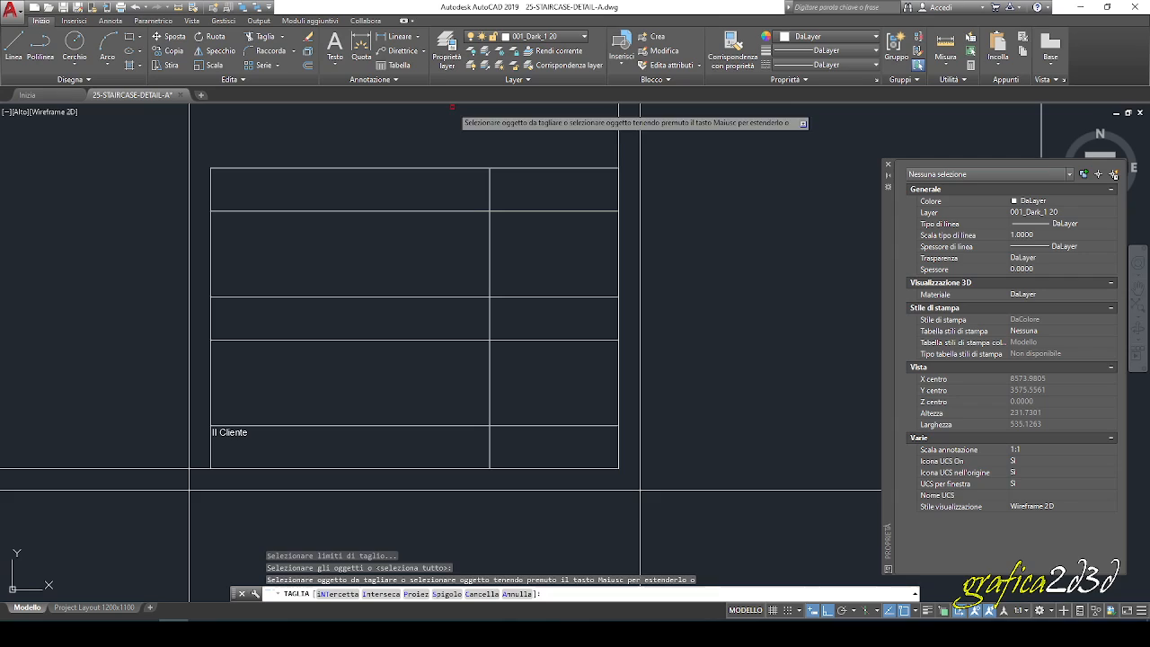
click(490, 184)
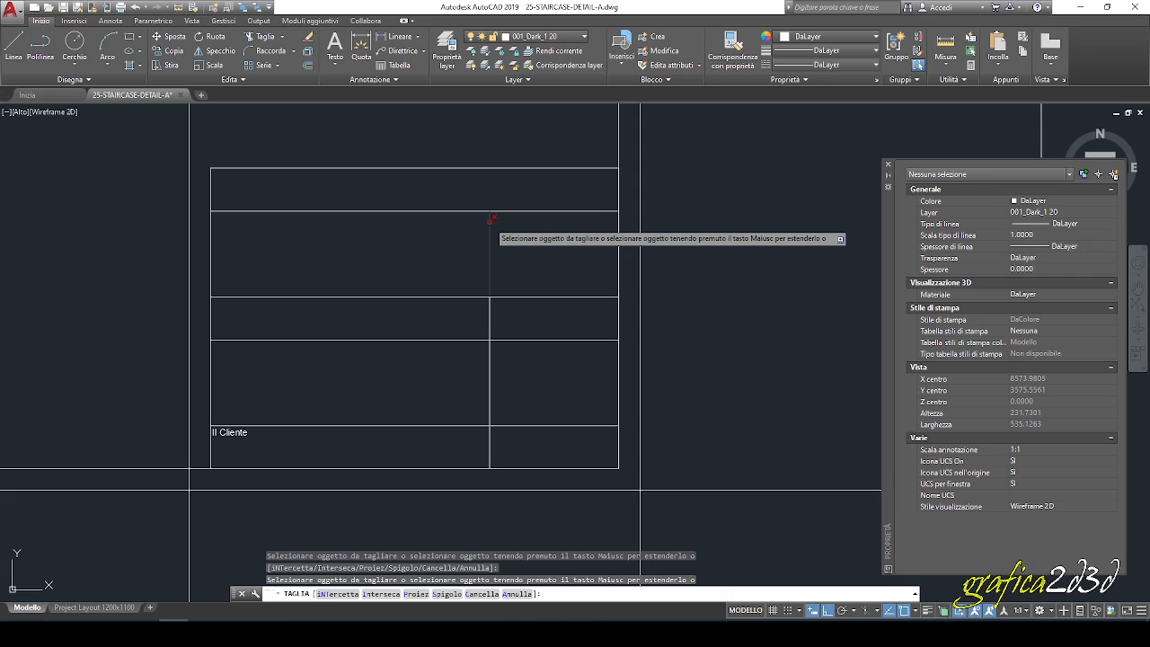
click(489, 221)
key(Return)
Copy the "Il Cliente" label about 10 units straight down within the title block's lowest row.
middle_drag(475, 310, 473, 279)
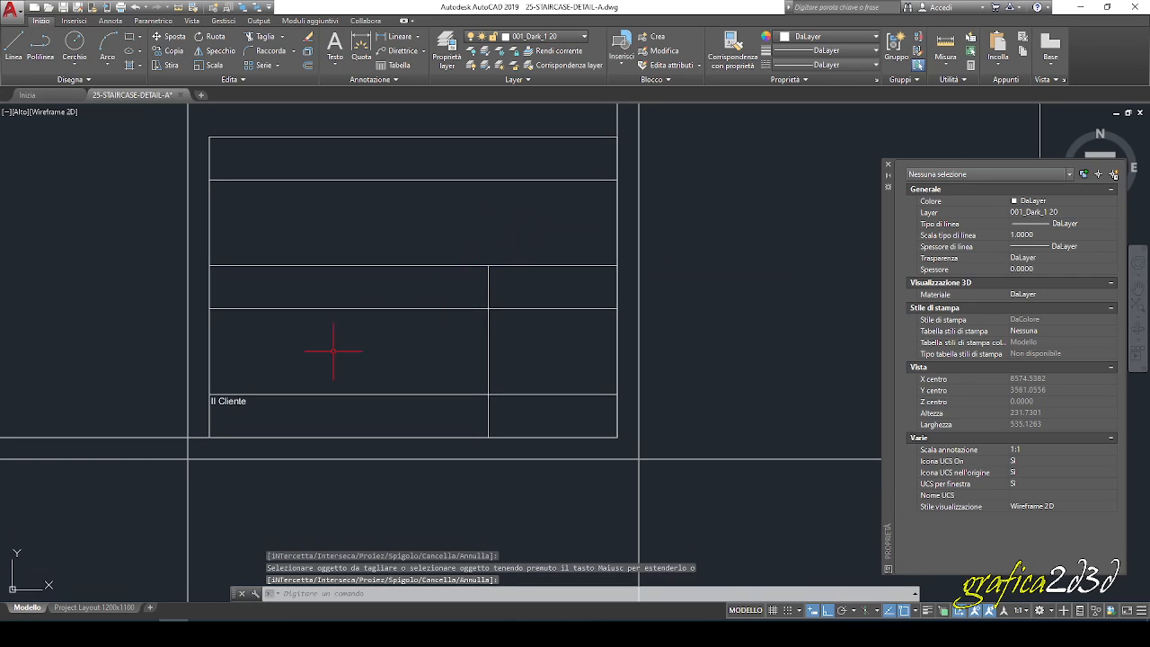
scroll(249, 365, up, 6)
click(236, 364)
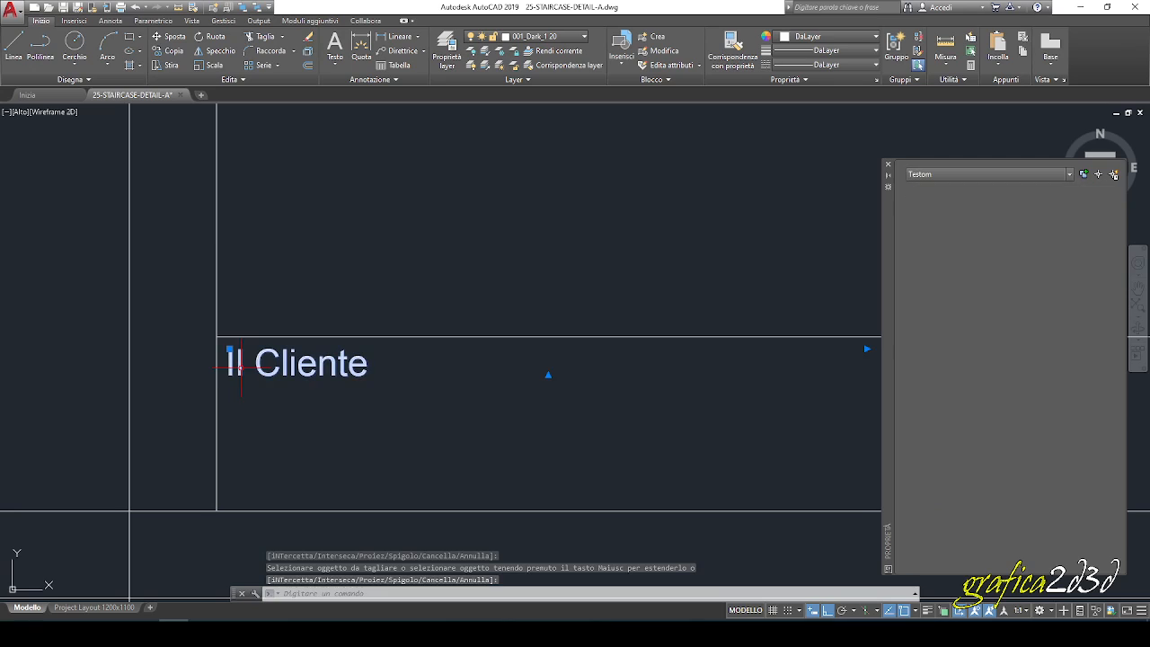
scroll(241, 366, down, 5)
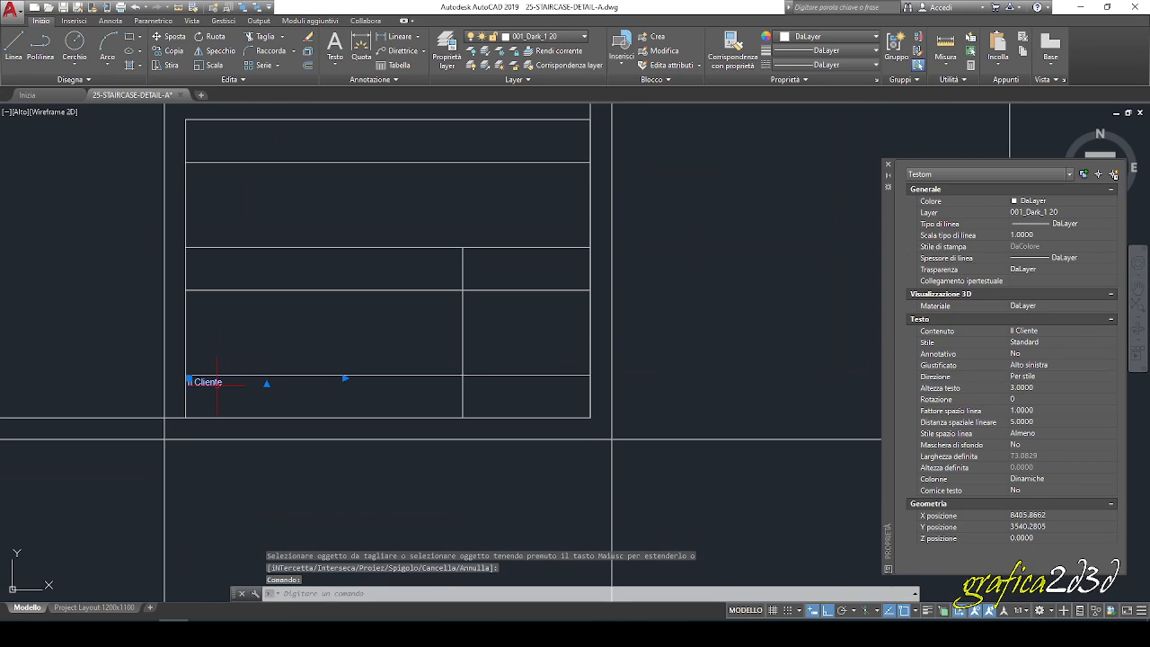
scroll(182, 455, up, 4)
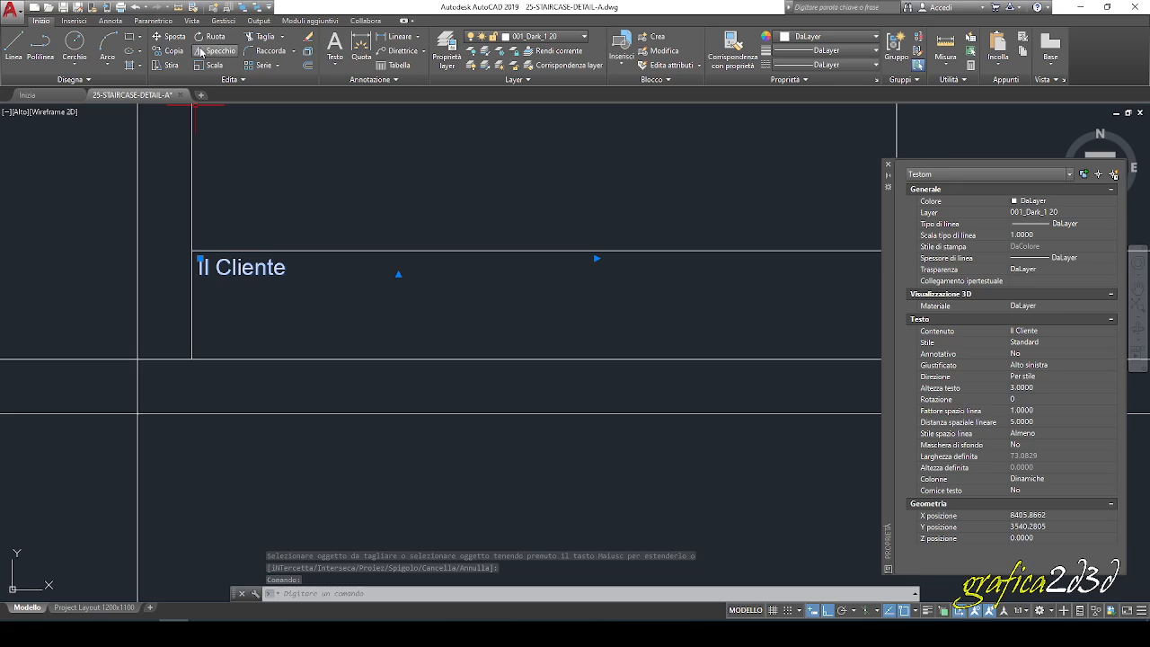
click(170, 50)
scroll(173, 229, up, 2)
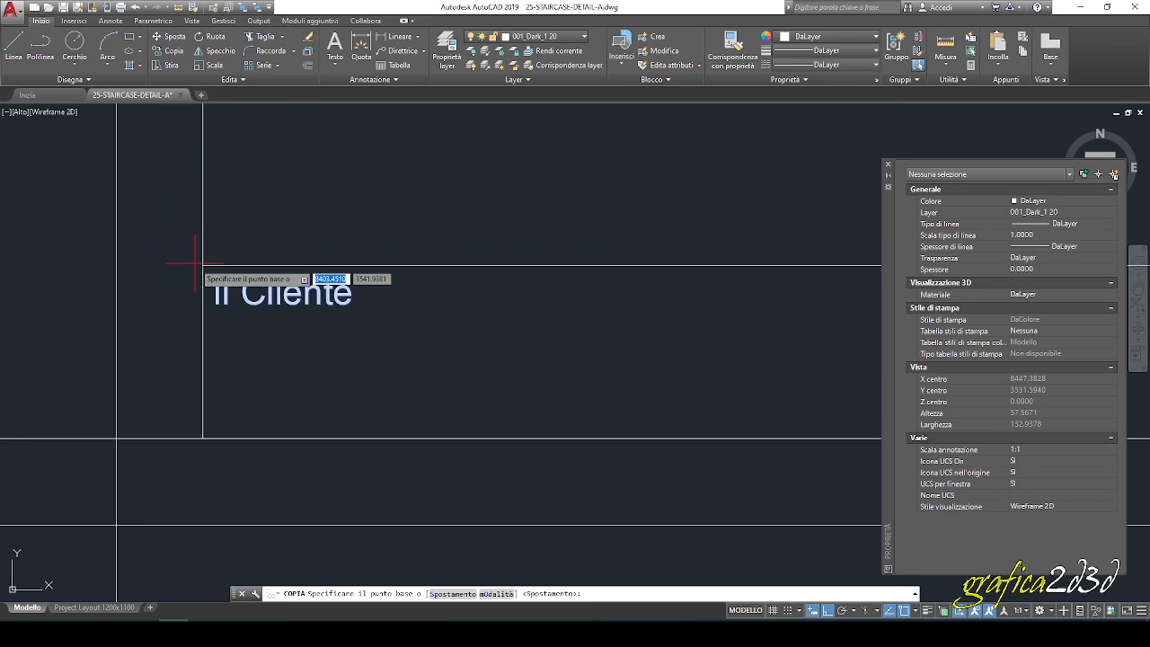
click(202, 266)
click(206, 351)
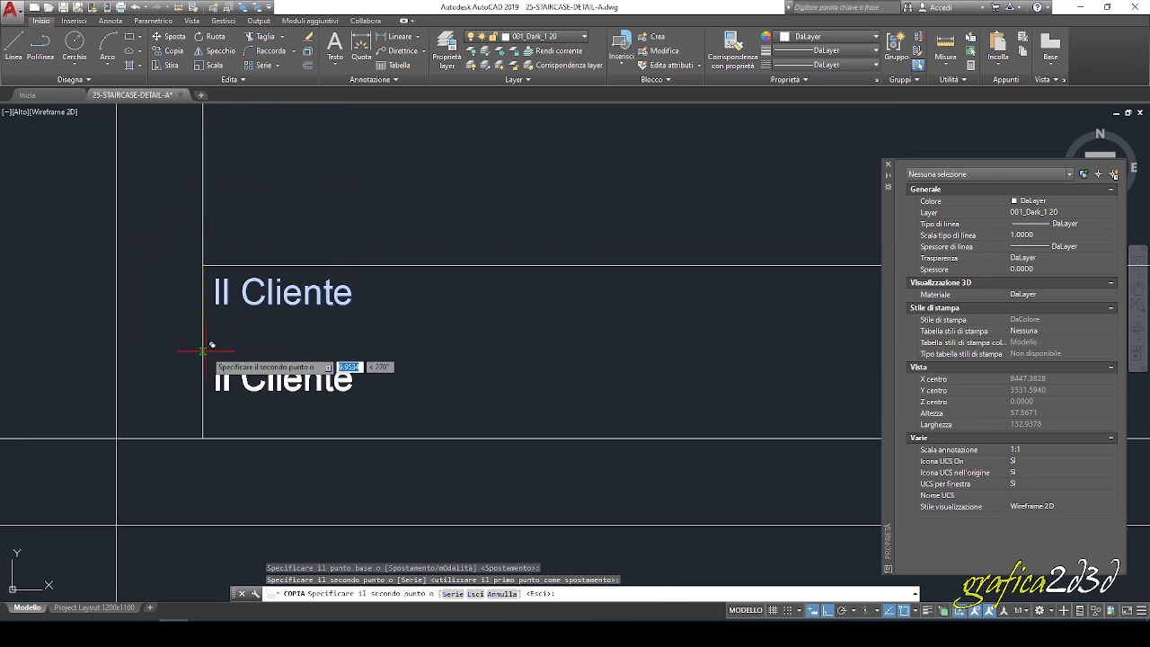
key(Return)
Replace the lower label copy's text with "INSERIRE DATI", entering a text height of 4.
double_click(248, 373)
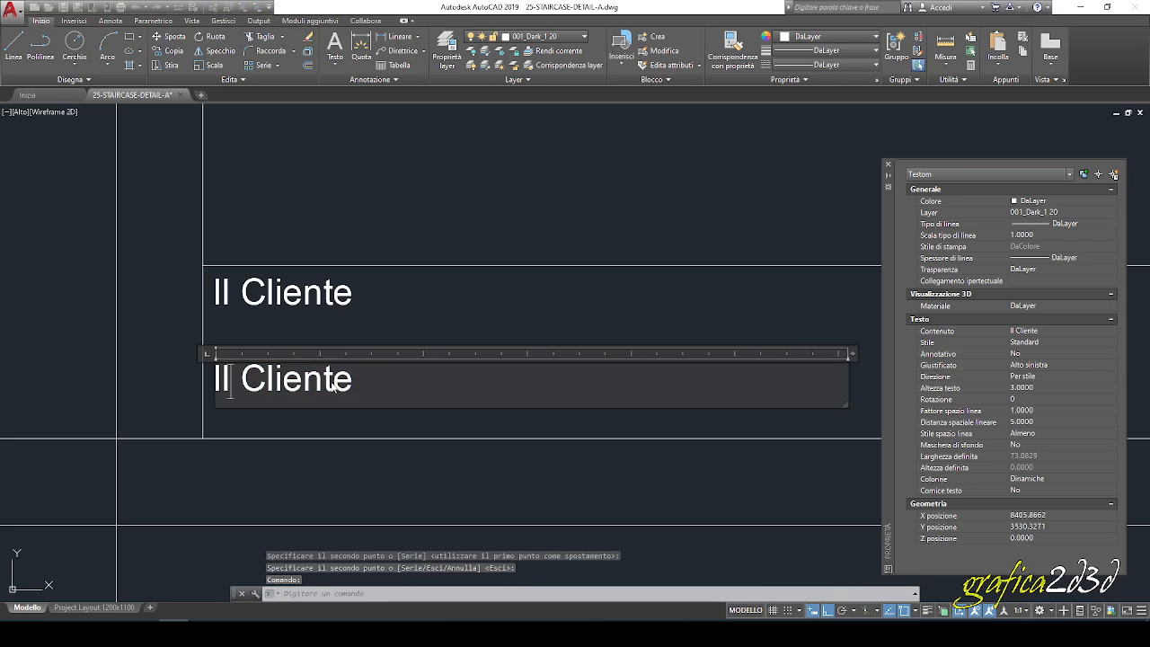
drag(369, 384, 187, 394)
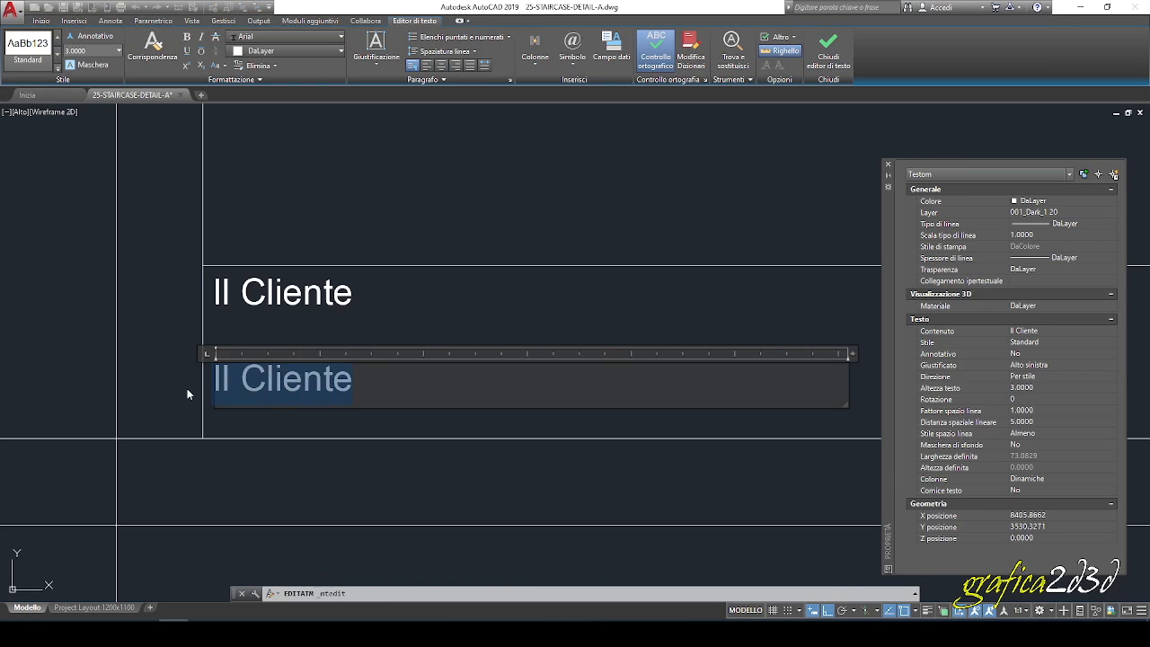
click(102, 51)
drag(77, 54, 25, 59)
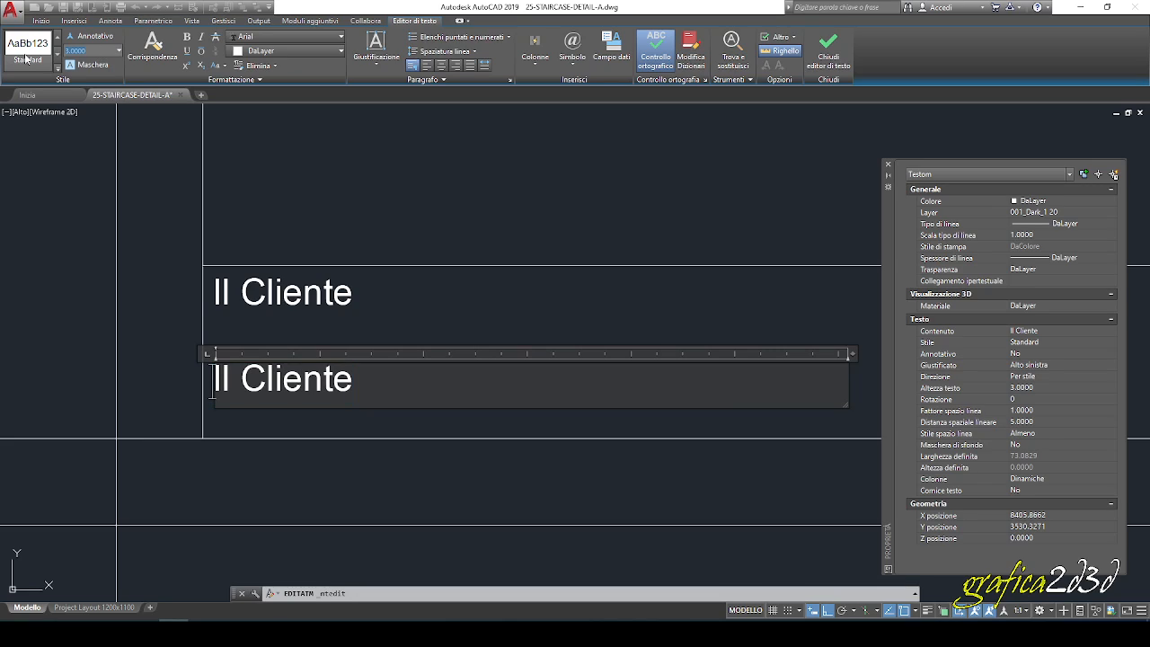
key(Escape)
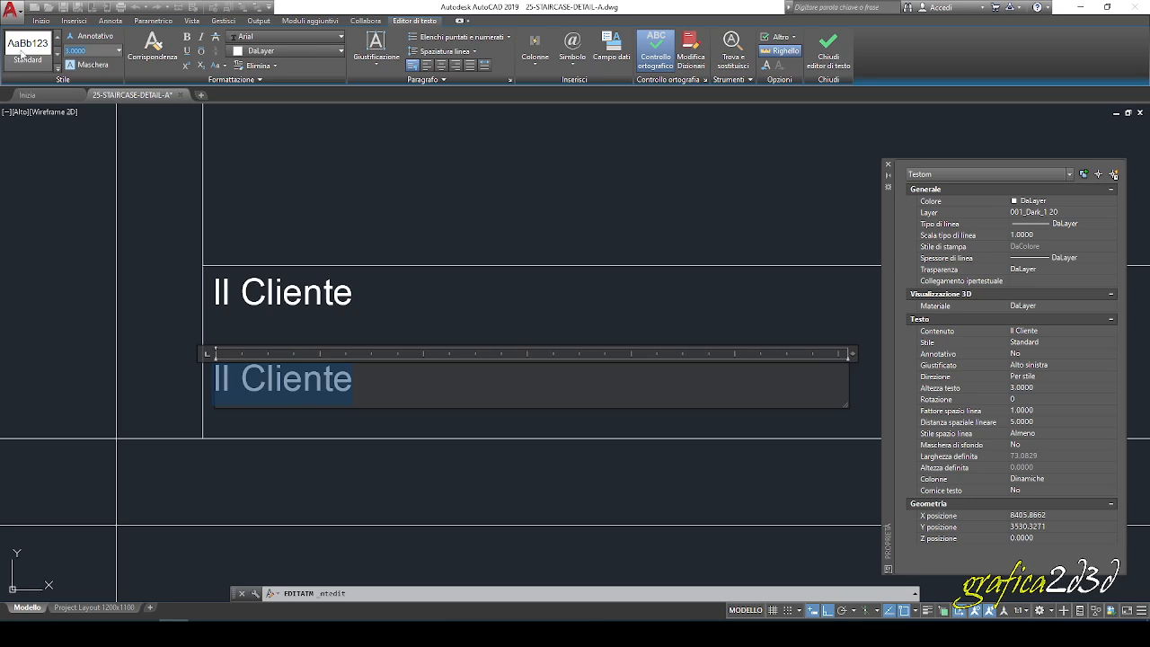
key(Delete)
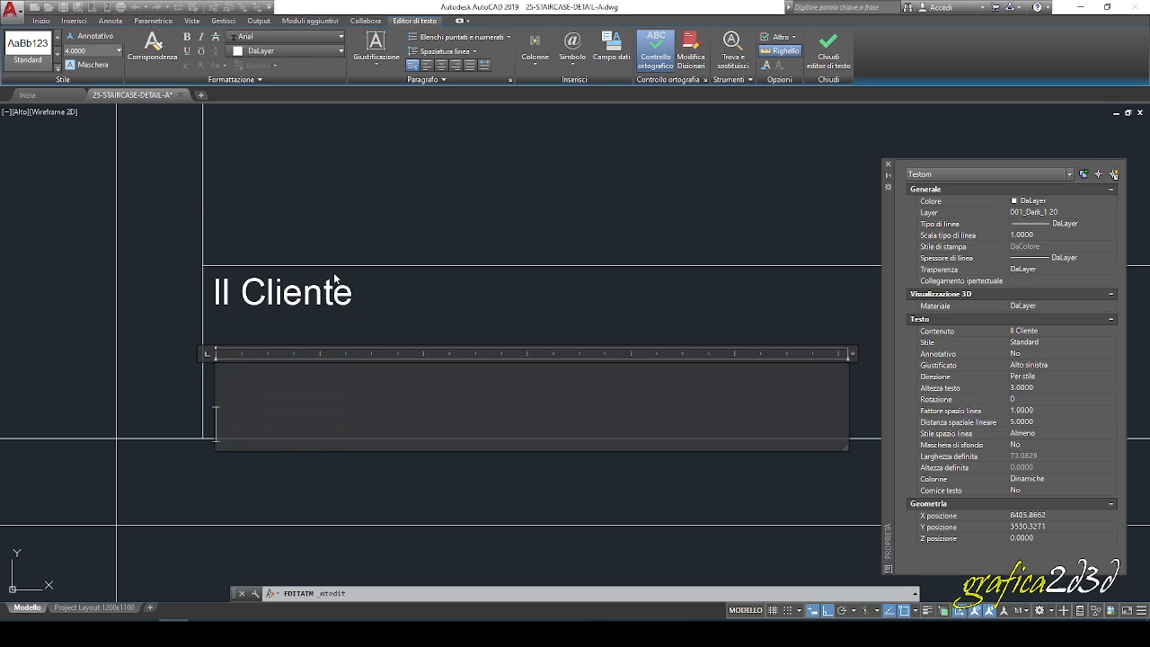
scroll(333, 260, down, 4)
scroll(334, 260, down, 2)
drag(454, 300, 642, 334)
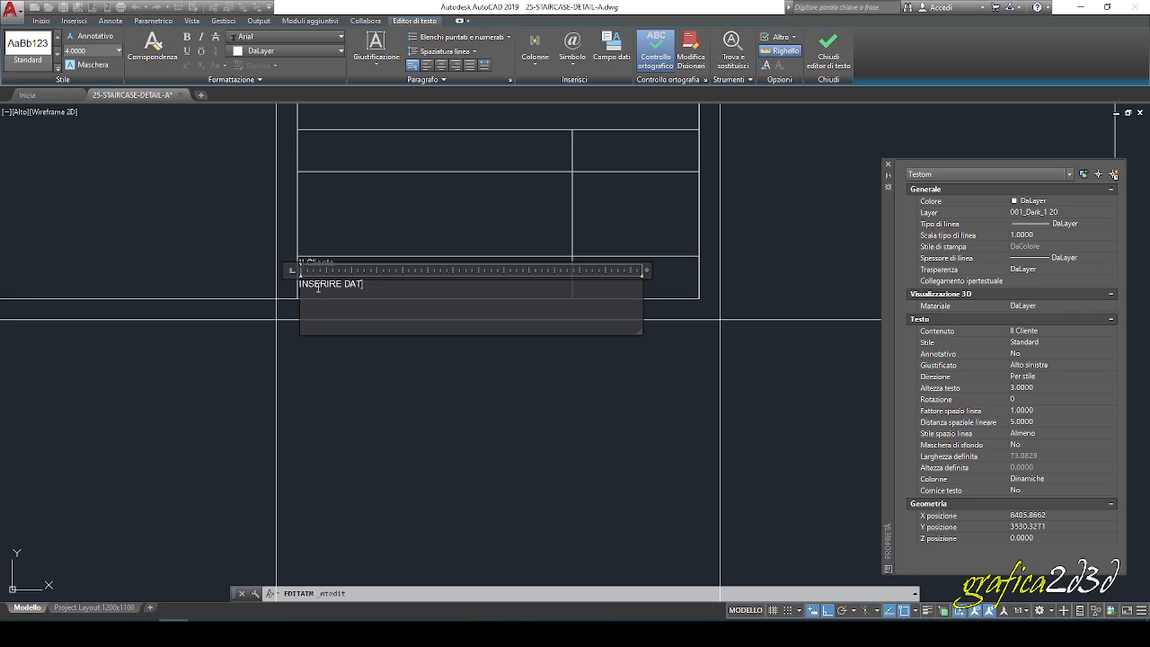
key(ctrl+Return)
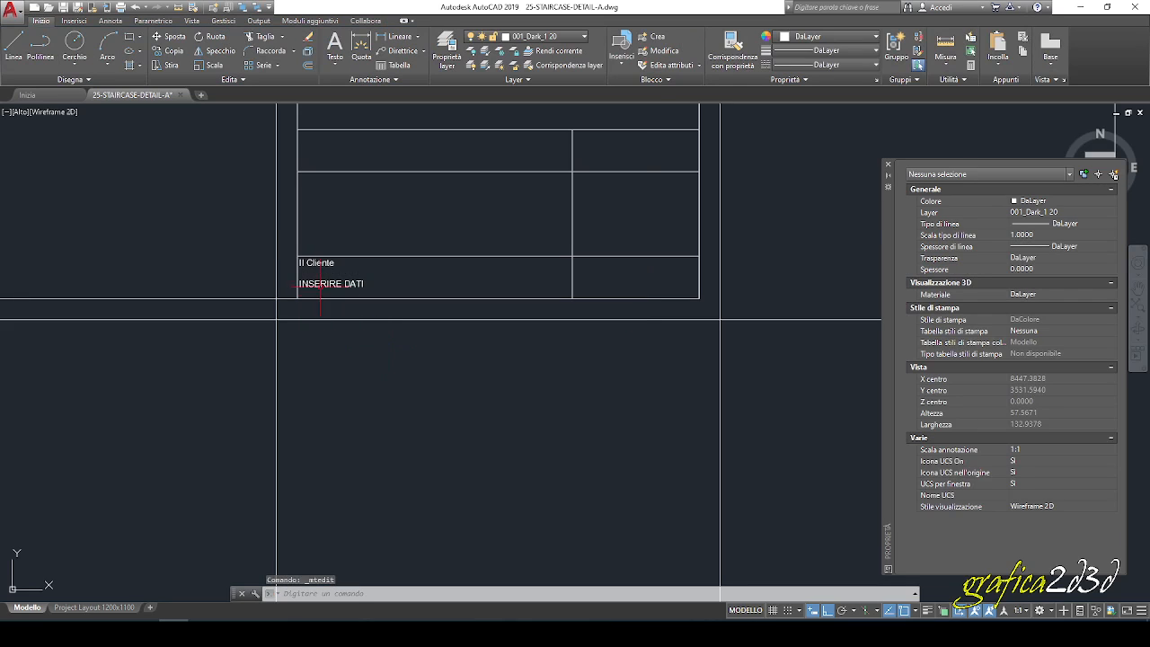
Move the "INSERIRE DATI" text horizontally about 7.6 units to the right so it is indented under "Il Cliente".
scroll(313, 276, up, 4)
click(315, 292)
scroll(314, 292, up, 2)
middle_drag(314, 292, 305, 318)
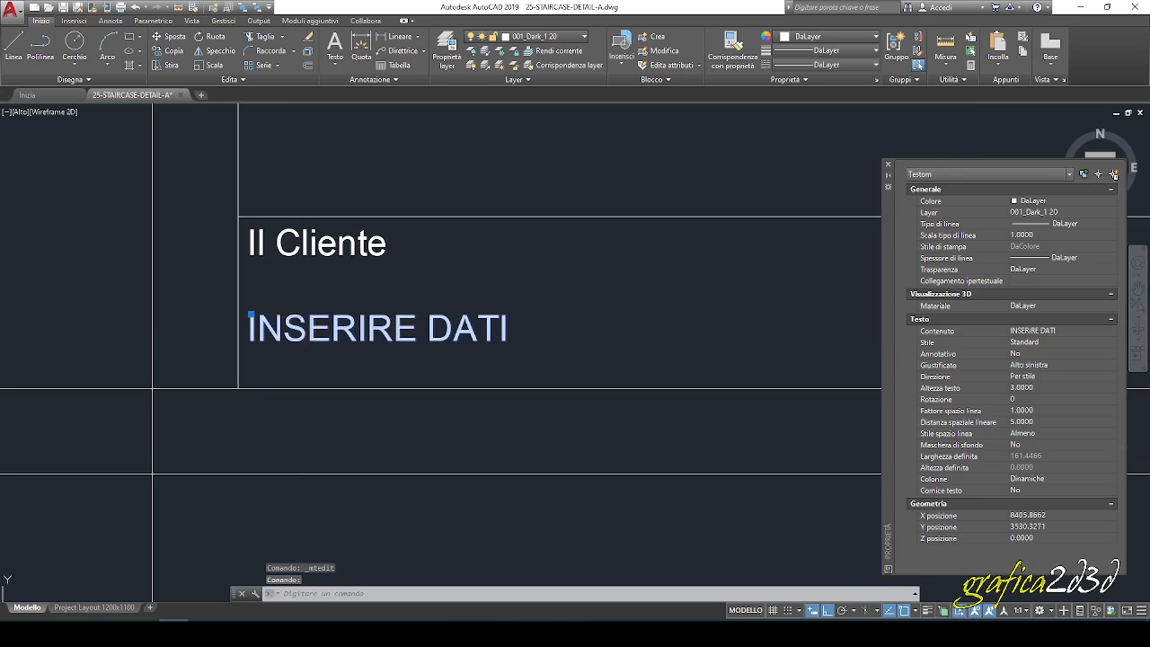
click(170, 36)
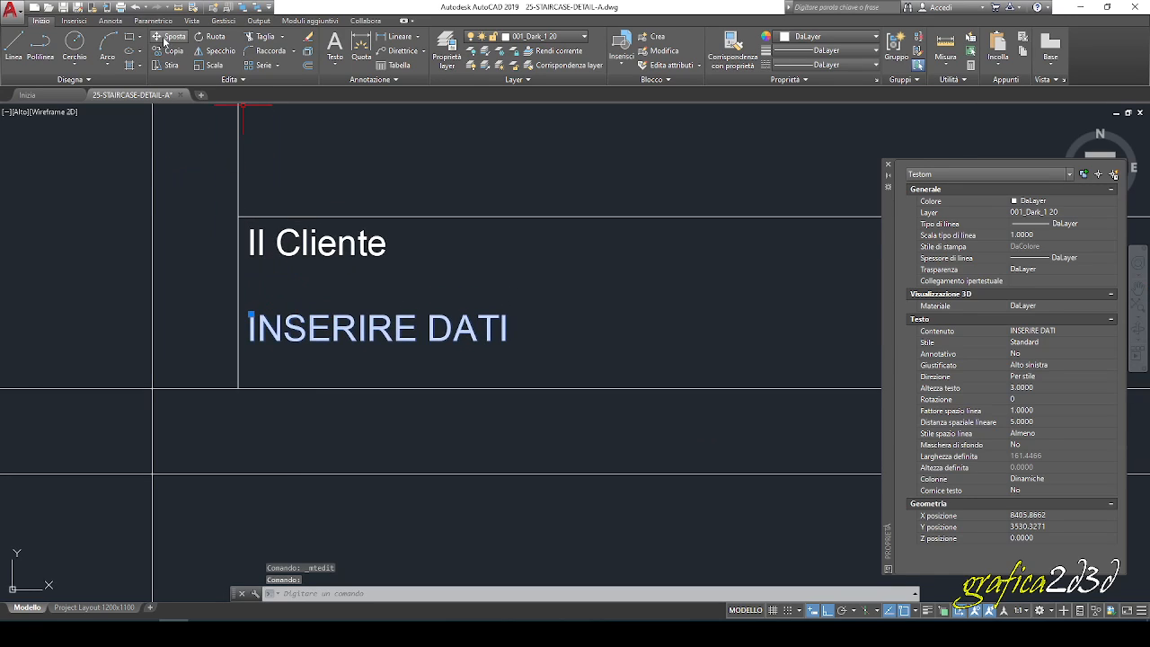
click(355, 279)
scroll(359, 308, down, 4)
scroll(270, 334, up, 4)
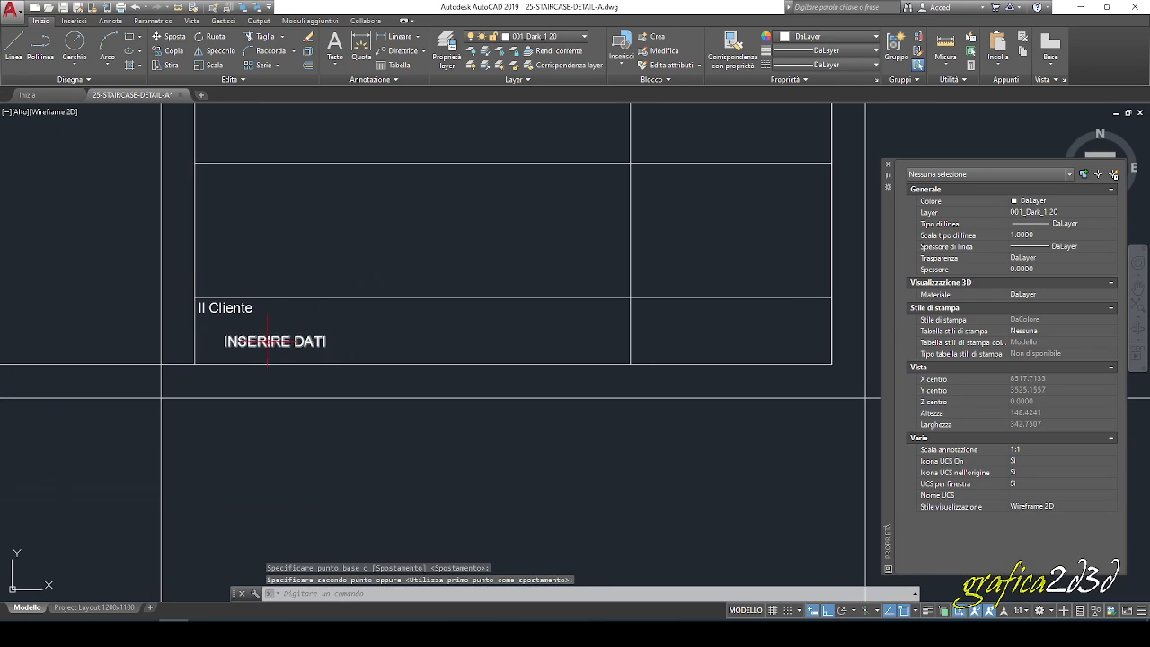
Move the "INSERIRE DATI" text slightly upward, closer to the "Il Cliente" label.
click(235, 334)
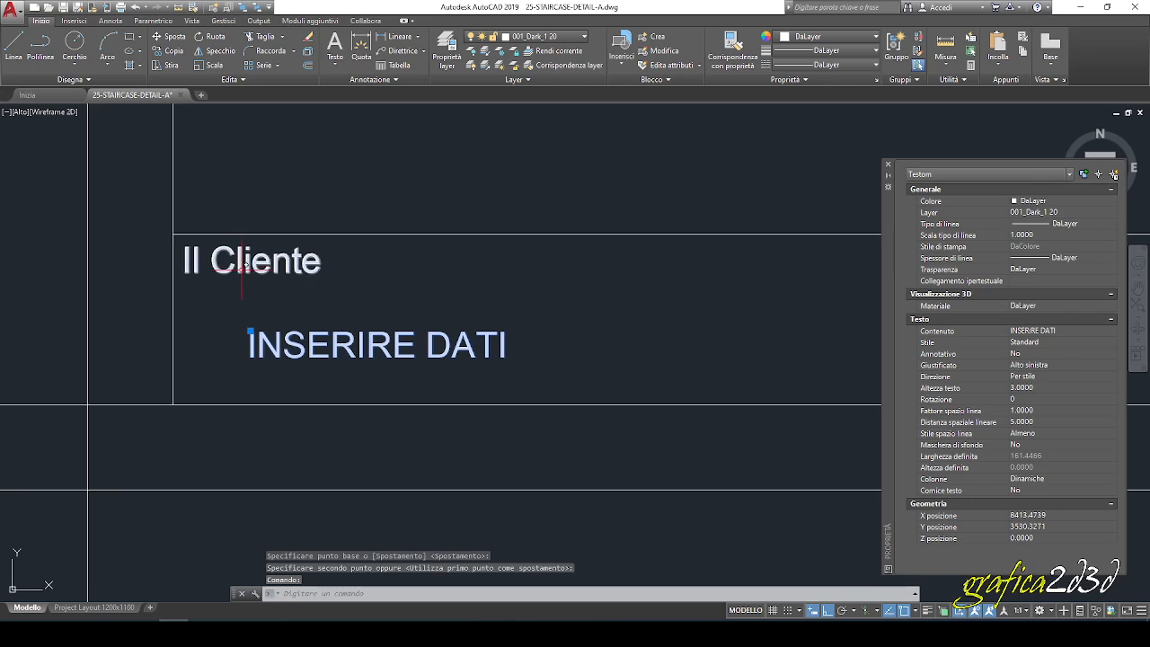
click(172, 40)
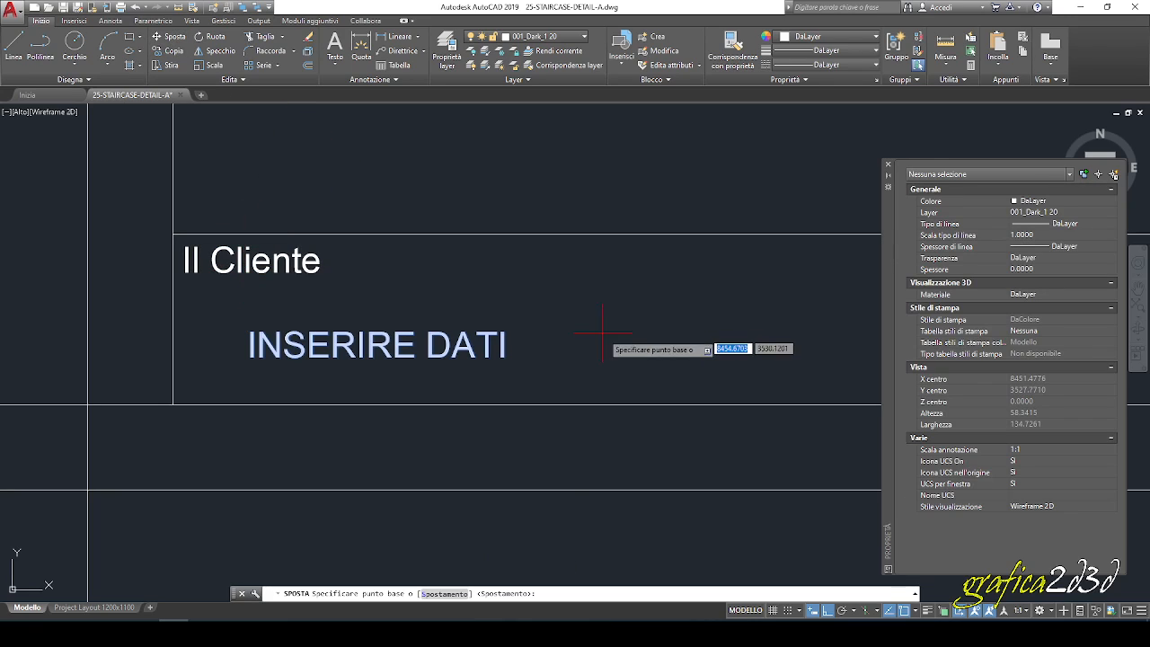
click(618, 350)
click(628, 339)
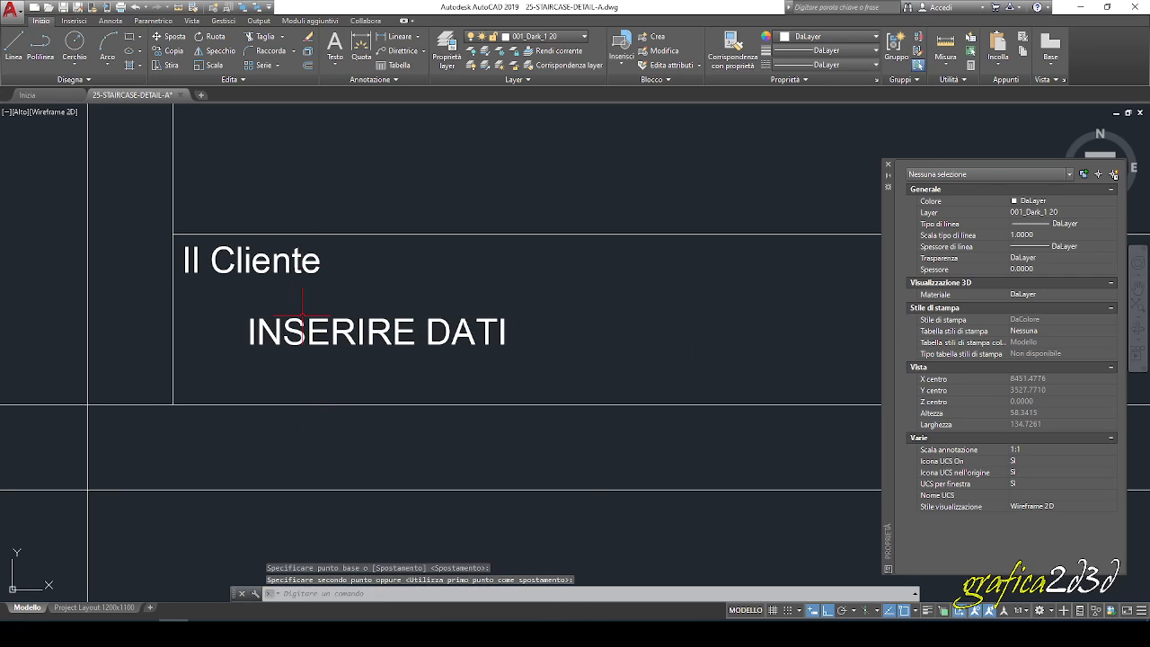
Copy both lowest-row labels from the row's upper-left corner to the upper-left corners of the two rows directly above.
scroll(302, 332, down, 4)
scroll(284, 360, up, 6)
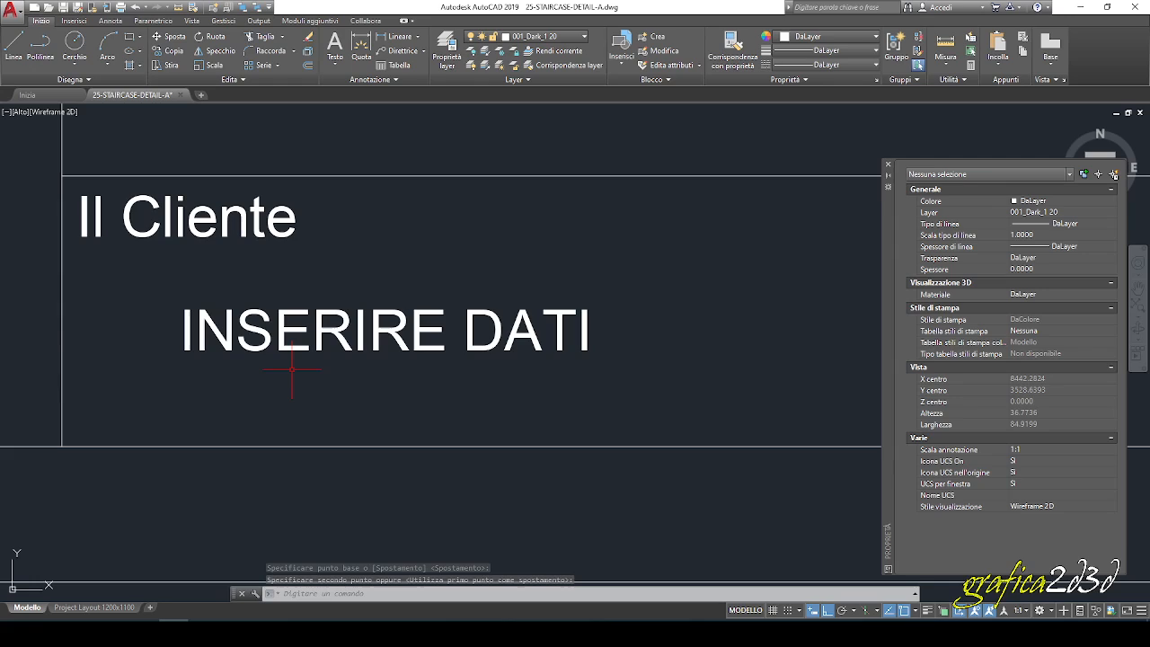
middle_drag(292, 371, 326, 372)
click(341, 384)
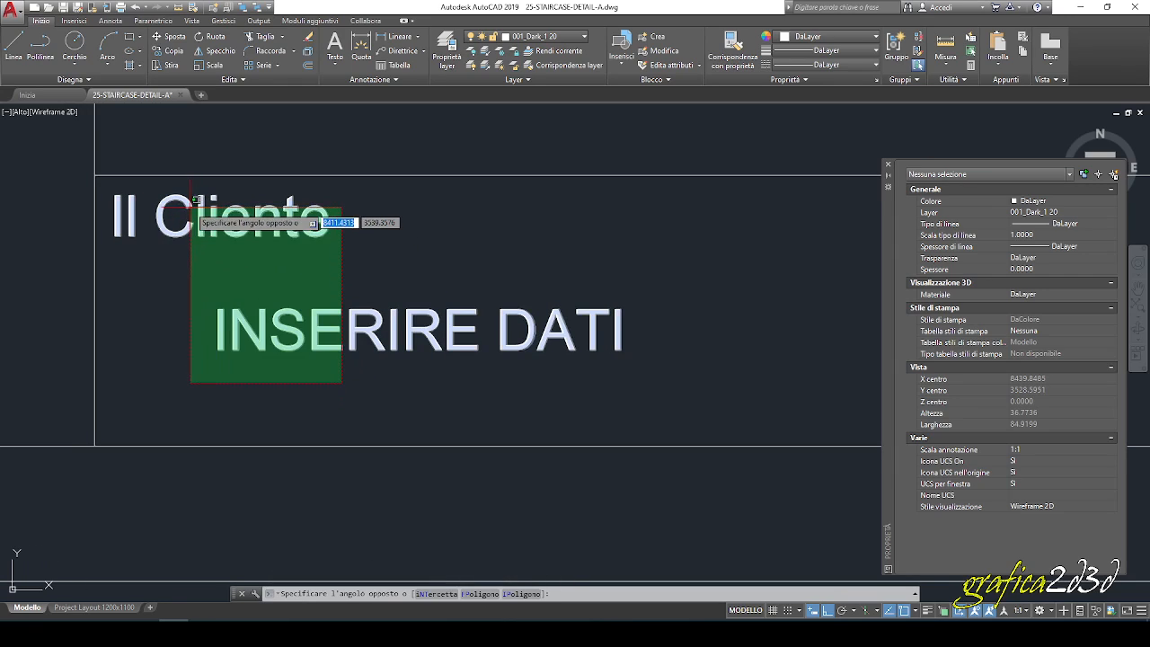
click(189, 171)
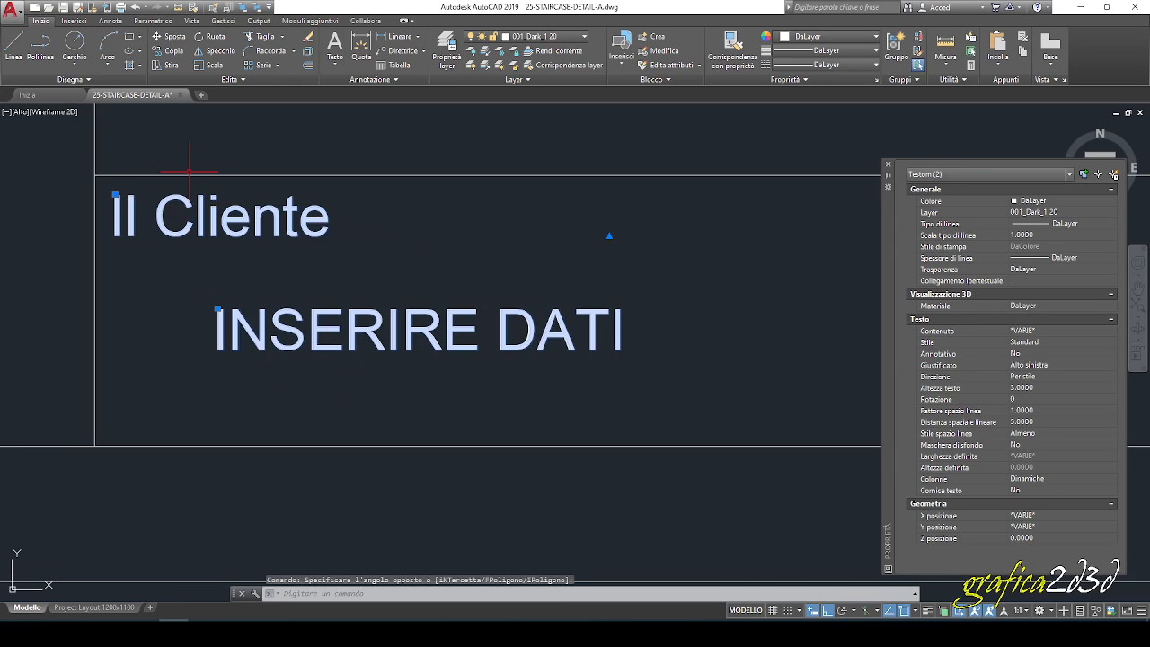
click(169, 51)
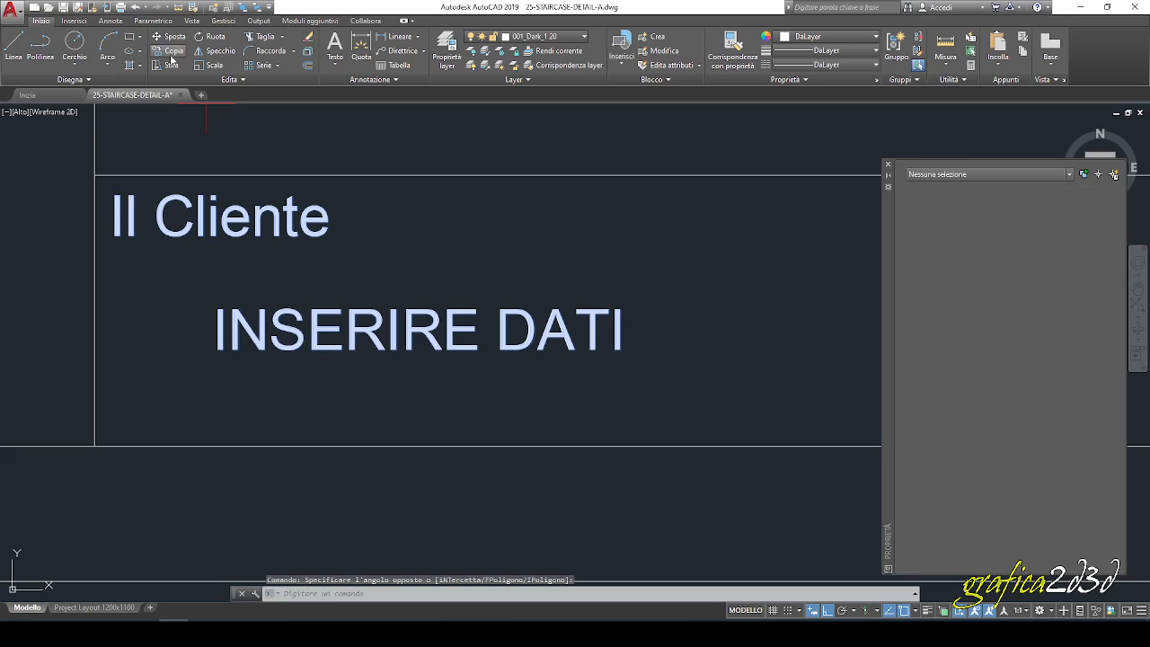
click(109, 191)
scroll(171, 235, down, 4)
middle_drag(162, 233, 318, 370)
scroll(317, 329, down, 2)
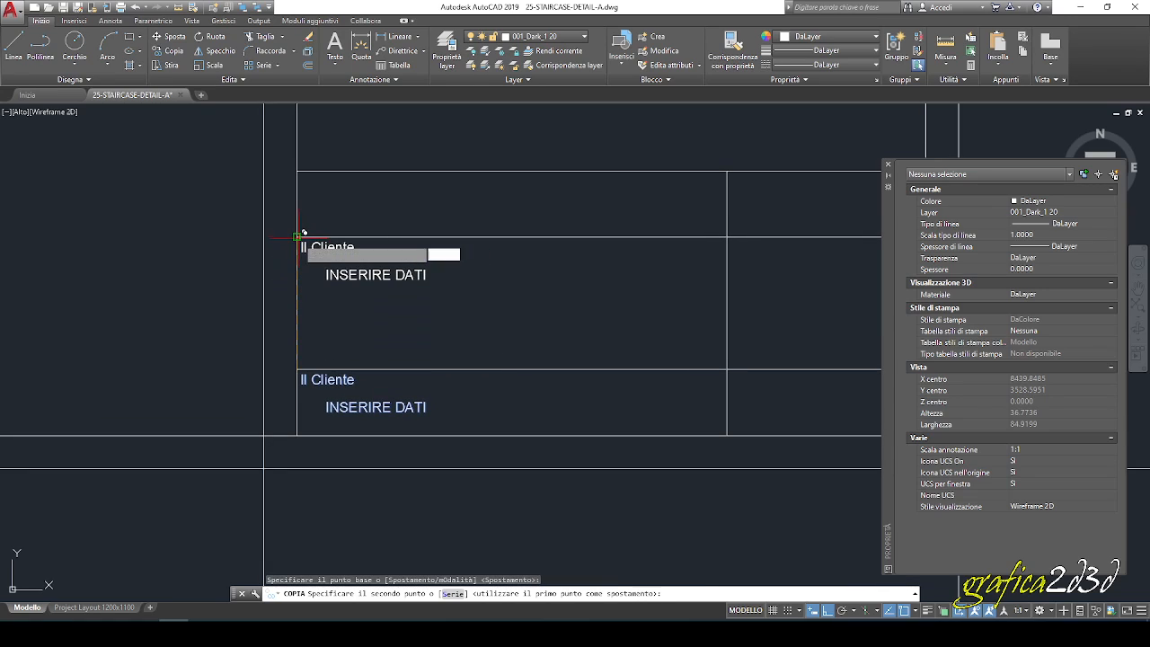
click(297, 236)
middle_drag(297, 214, 292, 311)
scroll(296, 311, up, 2)
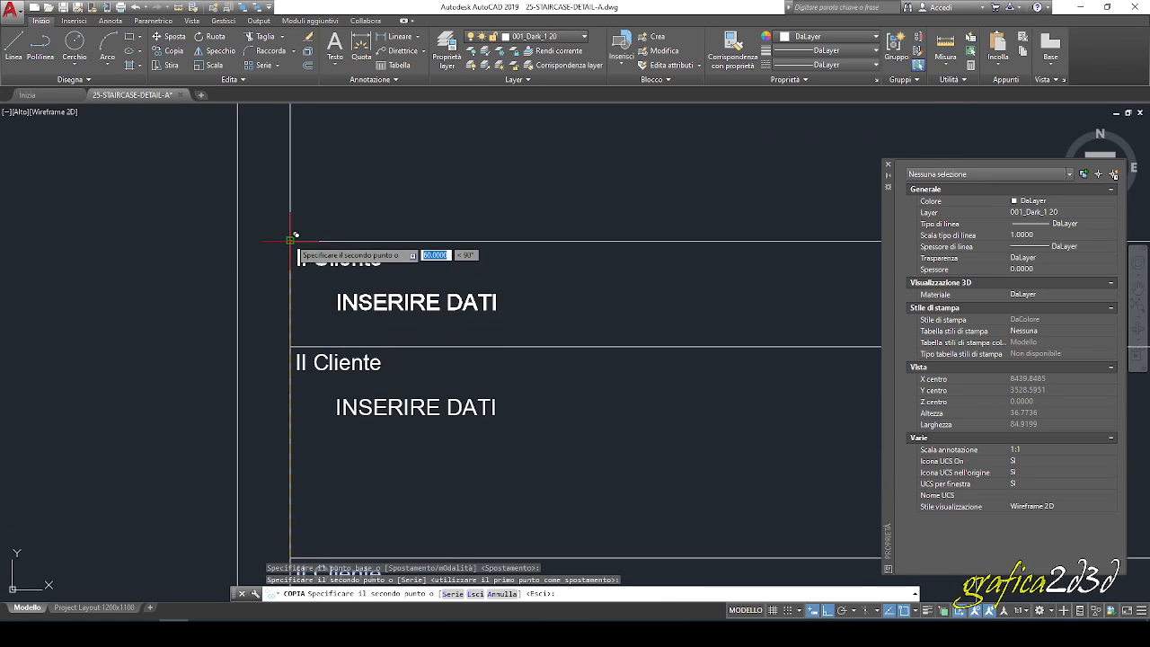
Place further copies of the label pair at the upper-left corners of the title block's two uppermost rows.
scroll(292, 288, down, 3)
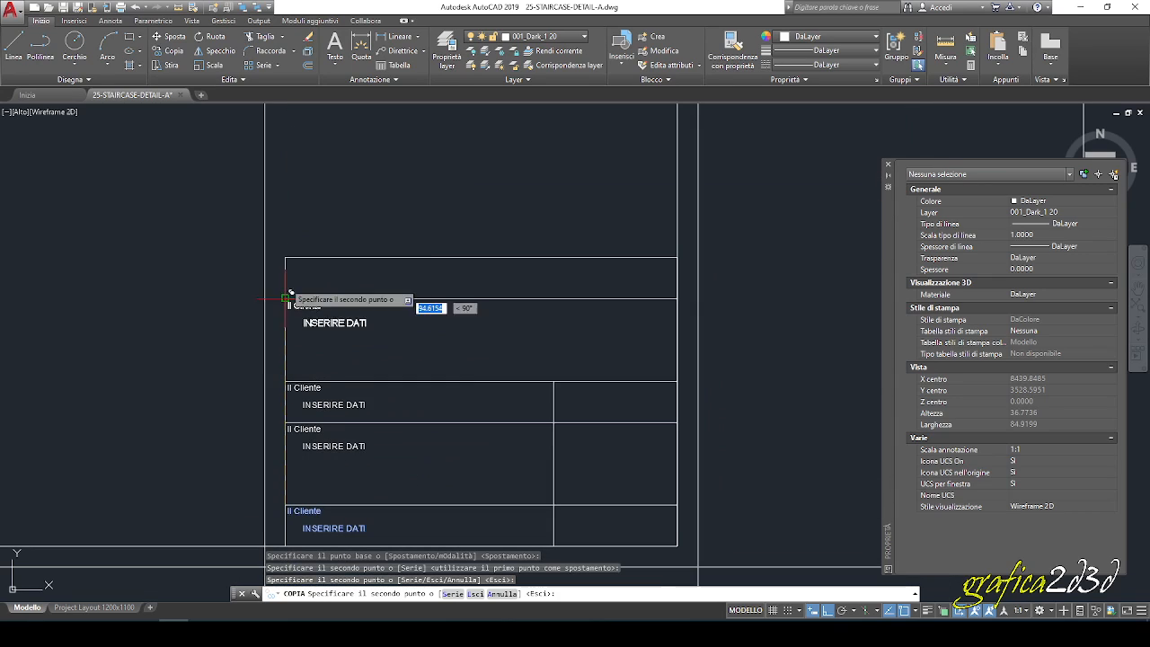
scroll(290, 264, up, 3)
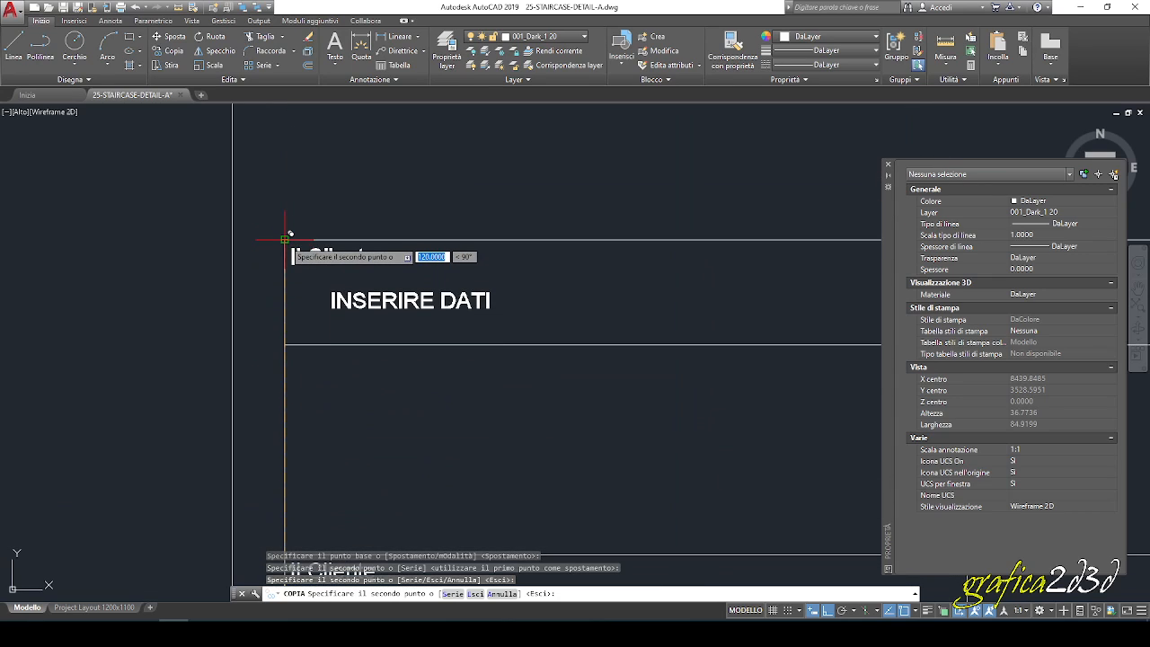
click(289, 235)
scroll(297, 261, down, 3)
scroll(314, 256, up, 4)
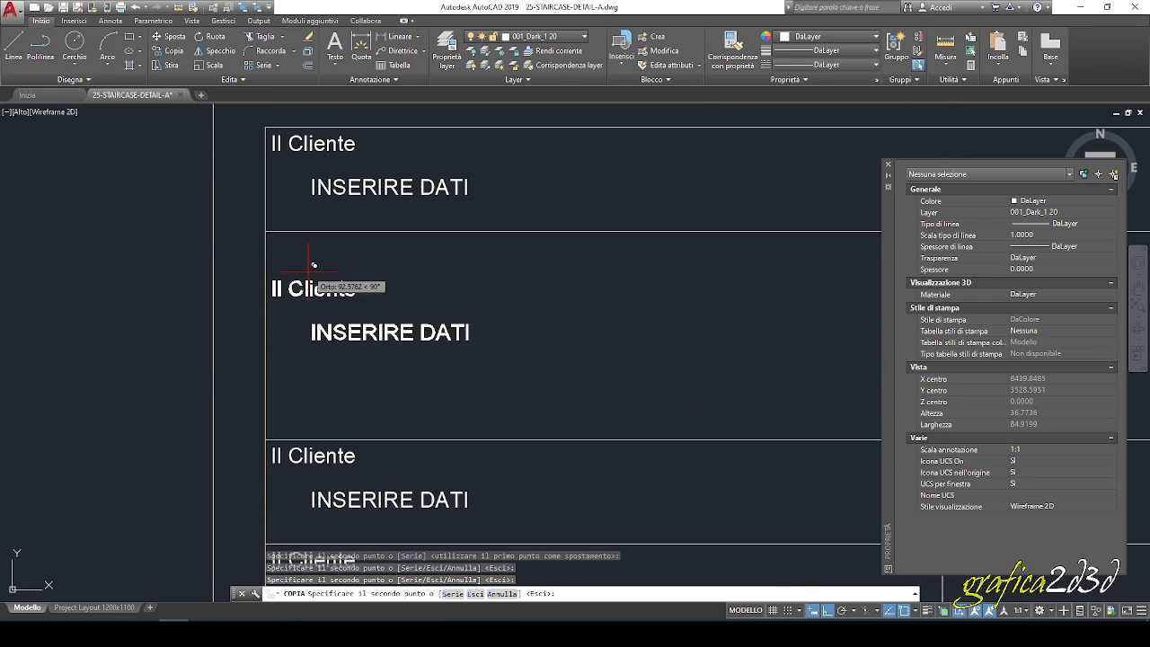
click(272, 236)
scroll(274, 240, down, 4)
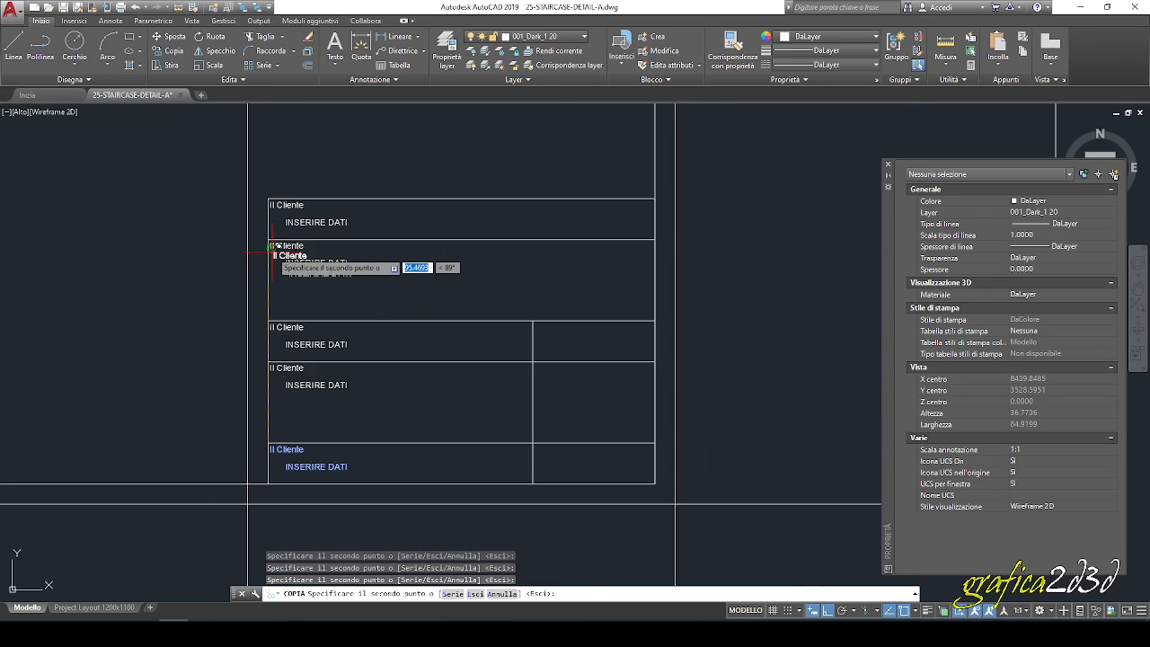
Place one more copy of the label pair at the upper-left corner of the side column's upper cell and end the copying.
middle_drag(272, 251, 208, 212)
middle_drag(346, 257, 318, 217)
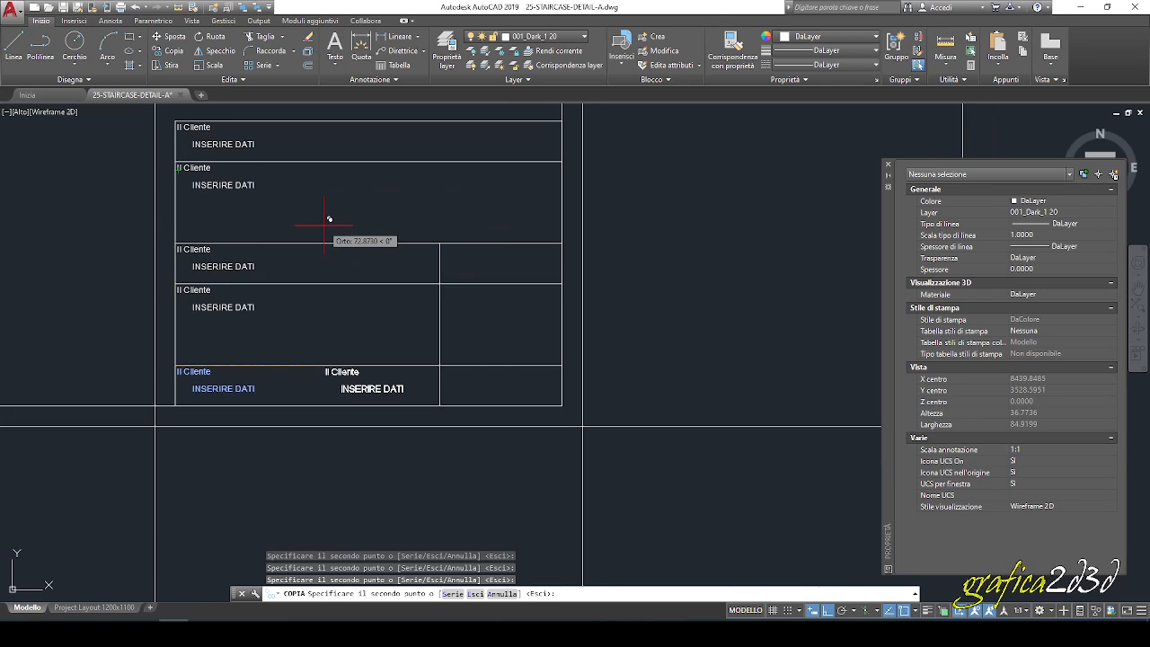
scroll(458, 263, up, 2)
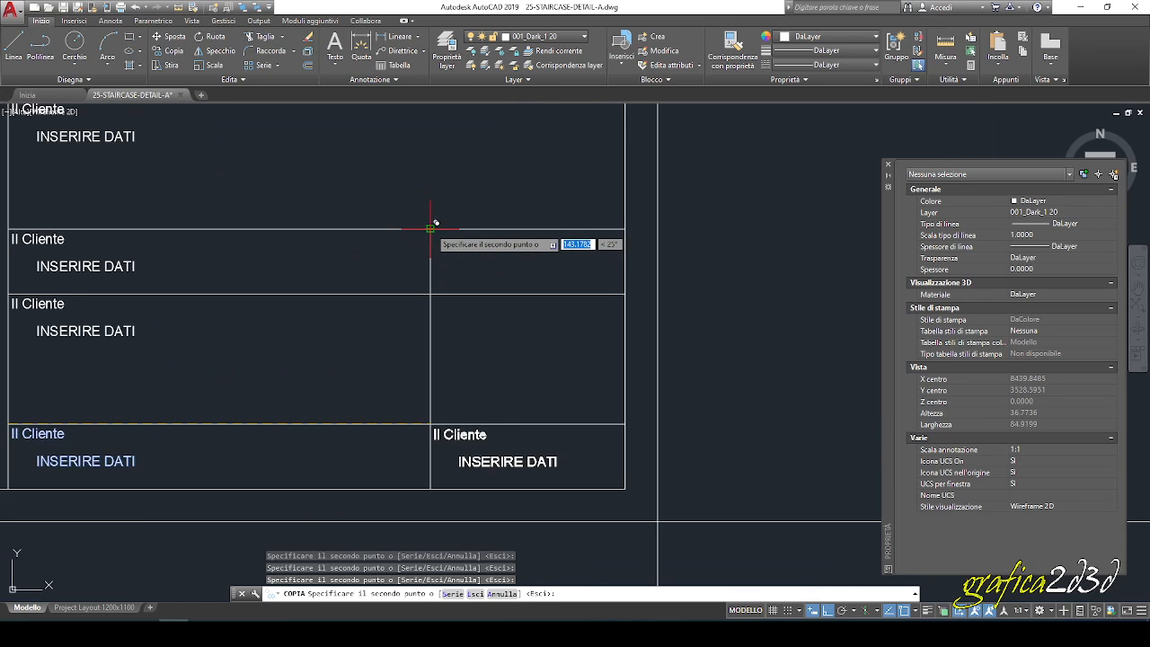
click(431, 228)
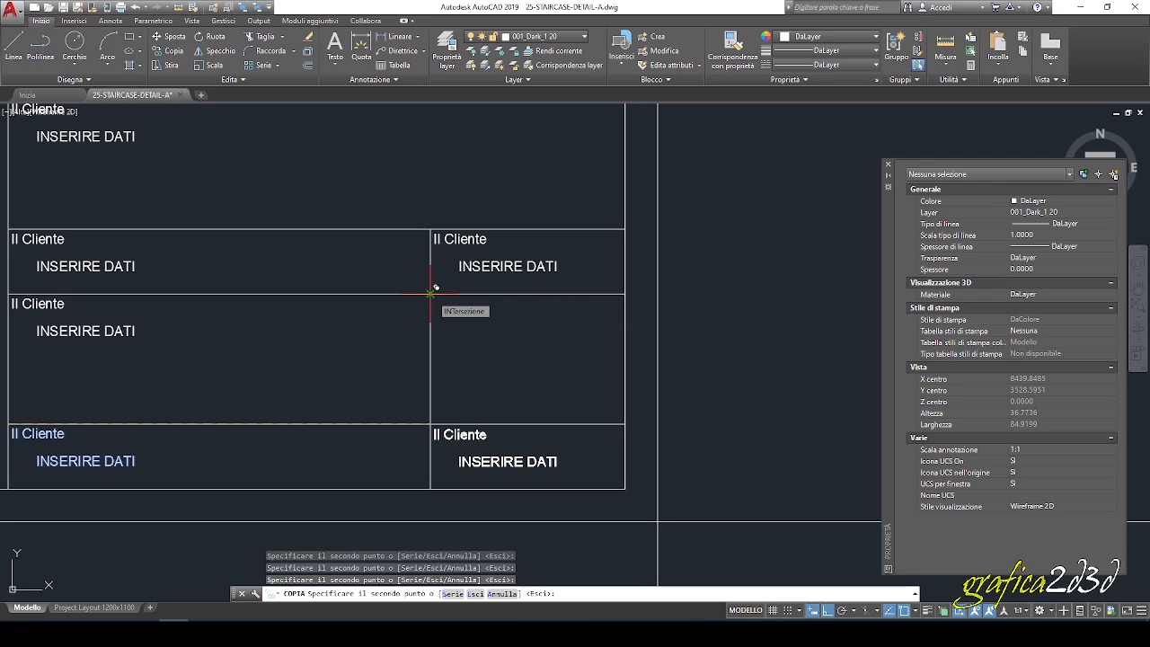
middle_drag(430, 293, 462, 264)
middle_drag(609, 259, 629, 241)
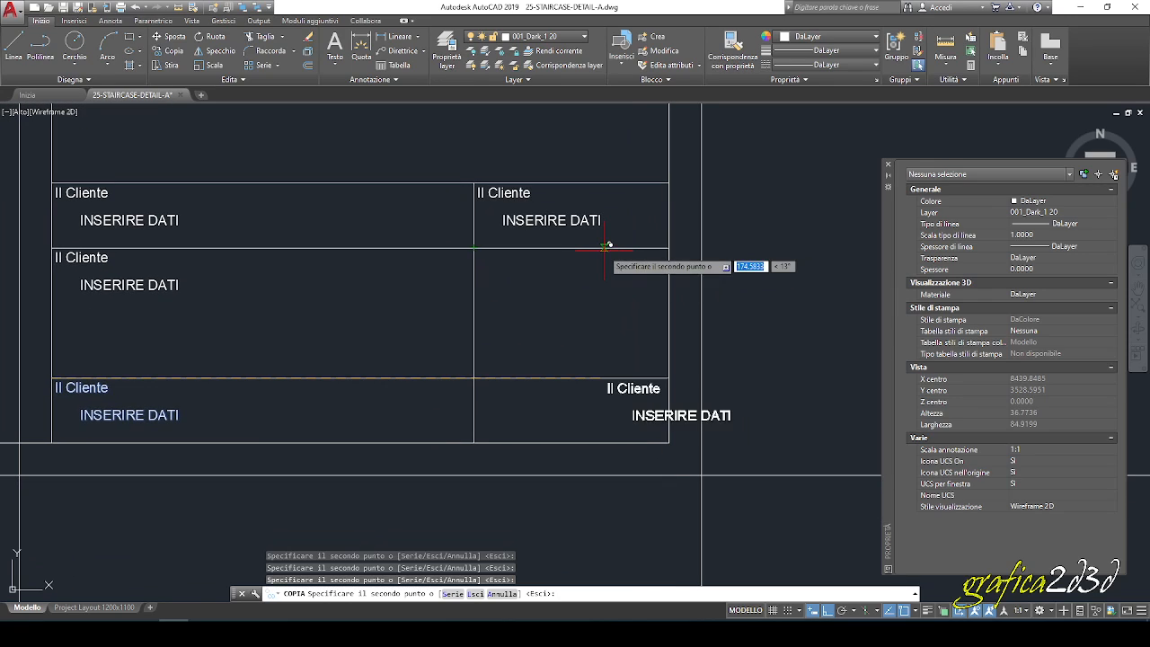
key(Escape)
Draw a vertical guide line along the side column's left border, spanning the tall cell below its labelled upper cell.
scroll(602, 311, up, 2)
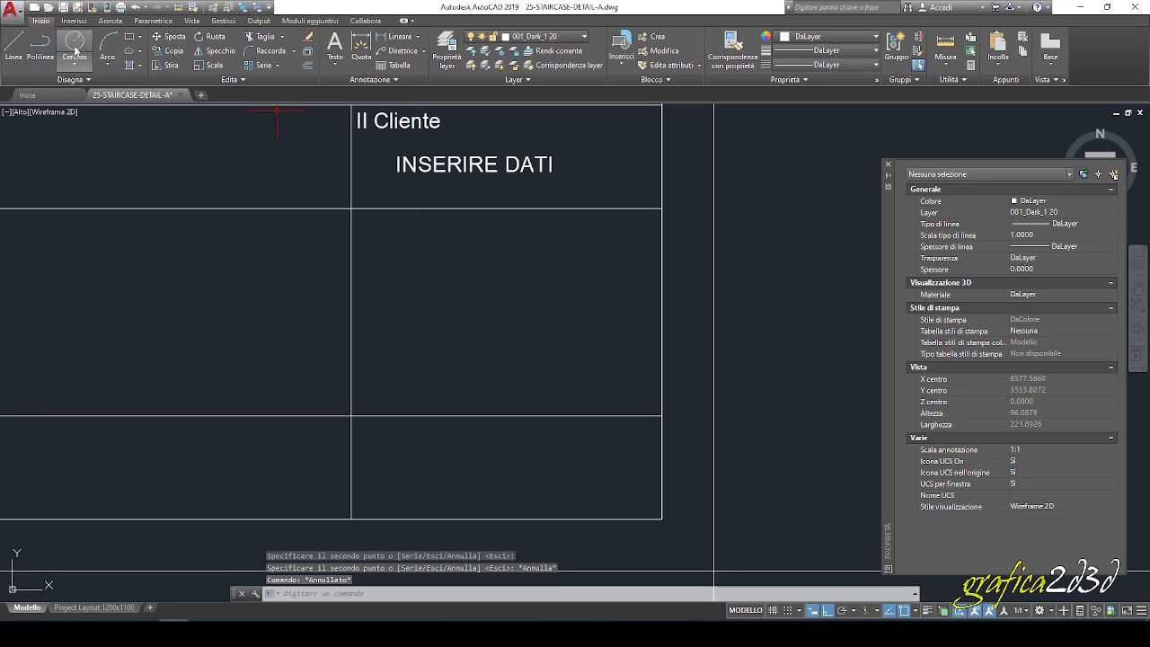
click(15, 43)
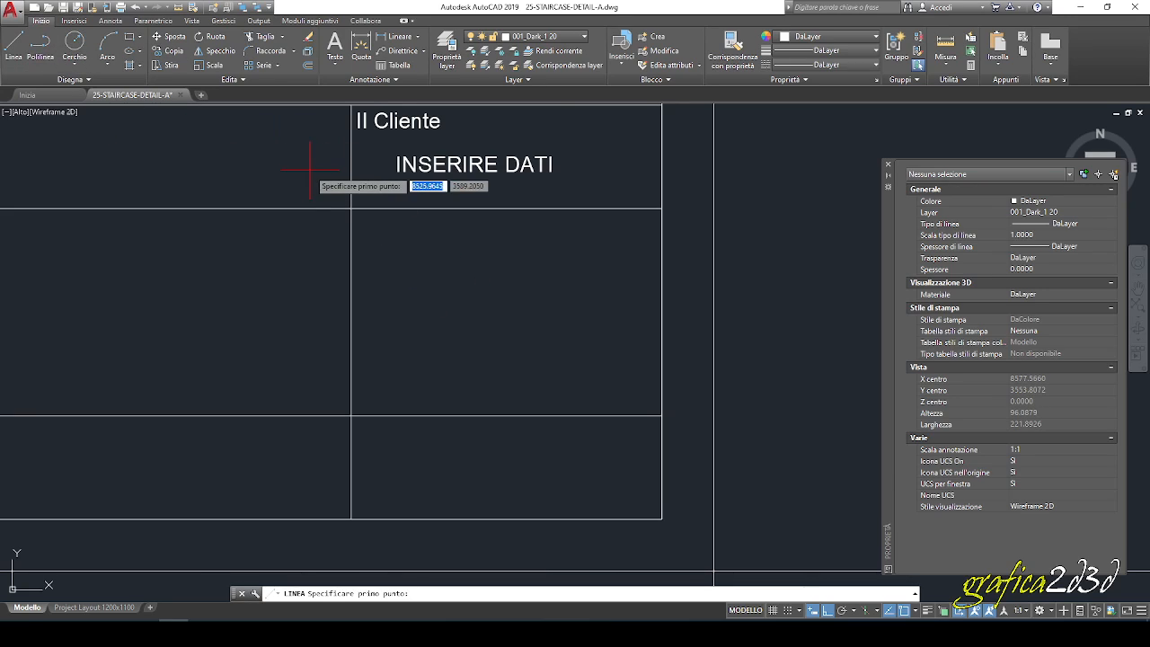
click(351, 208)
click(351, 415)
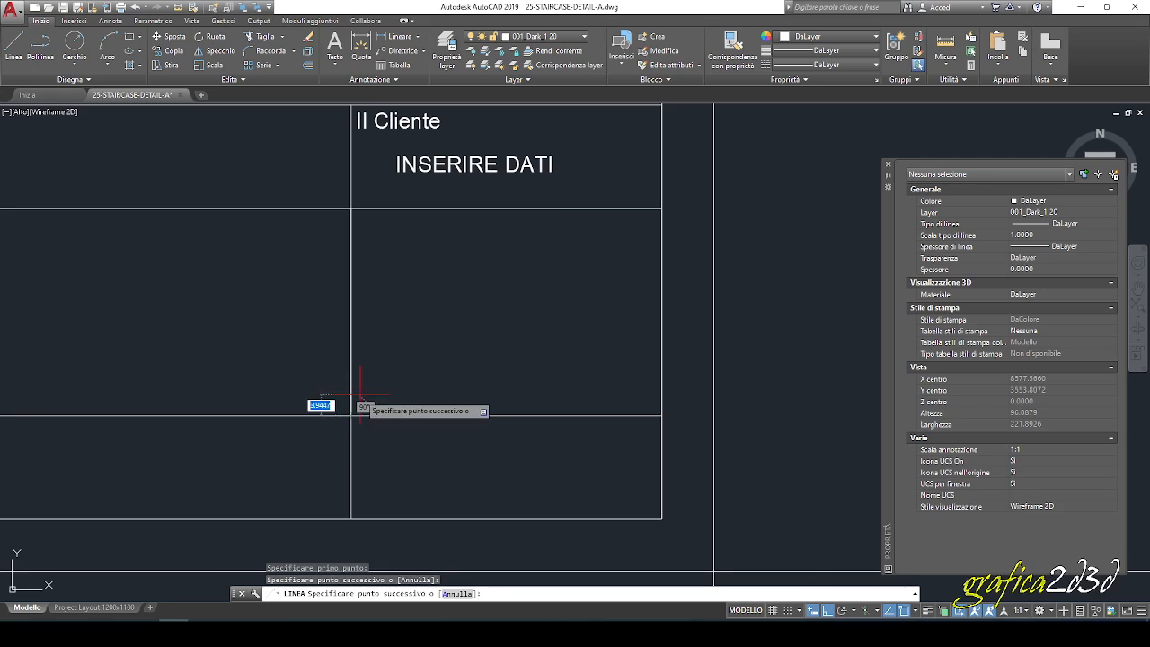
key(Return)
key(Return)
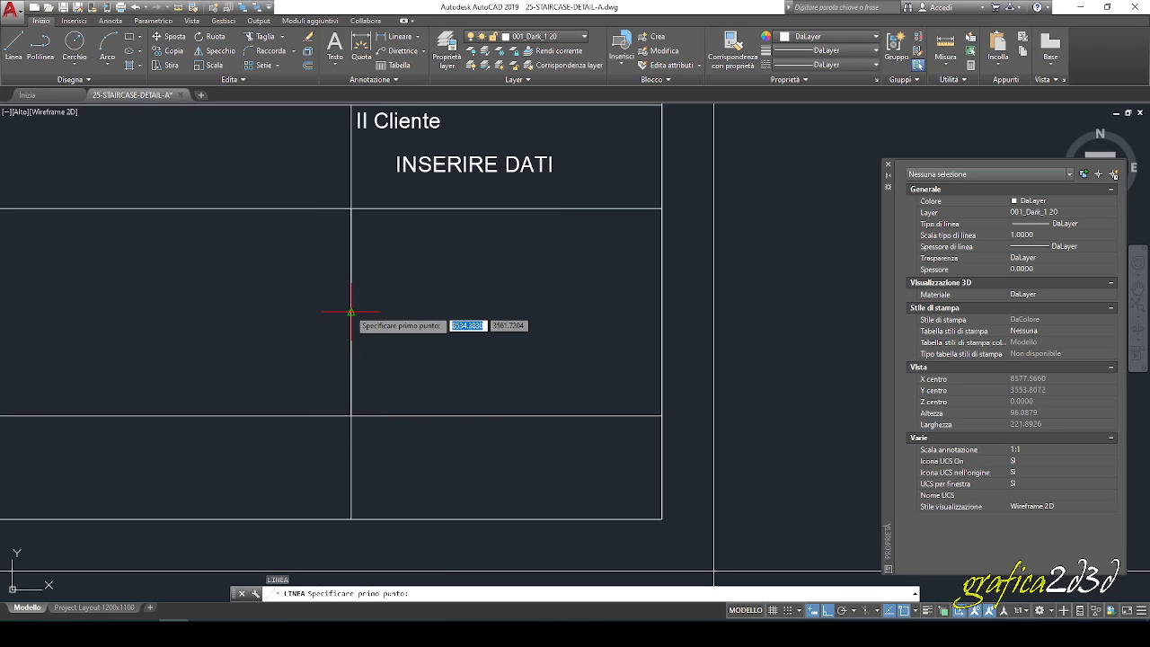
Draw a horizontal line from the guide line's midpoint to the title block's right border, splitting the tall side cell in half.
click(350, 312)
click(661, 312)
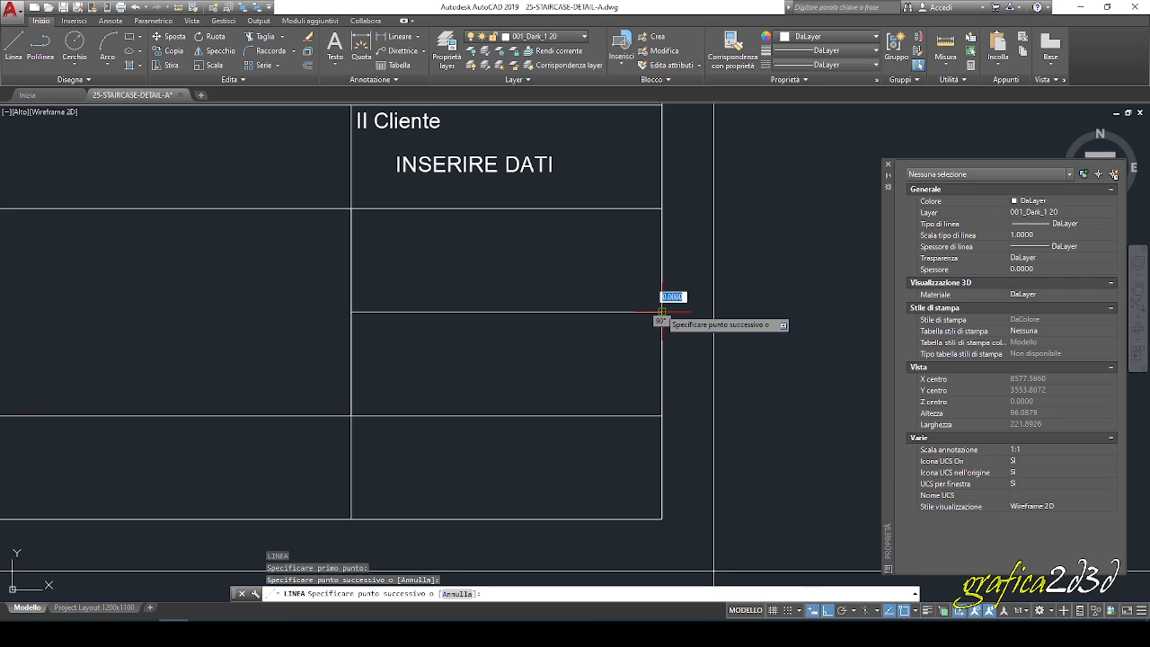
key(Escape)
Delete the vertical guide line on the side column's left border.
click(317, 187)
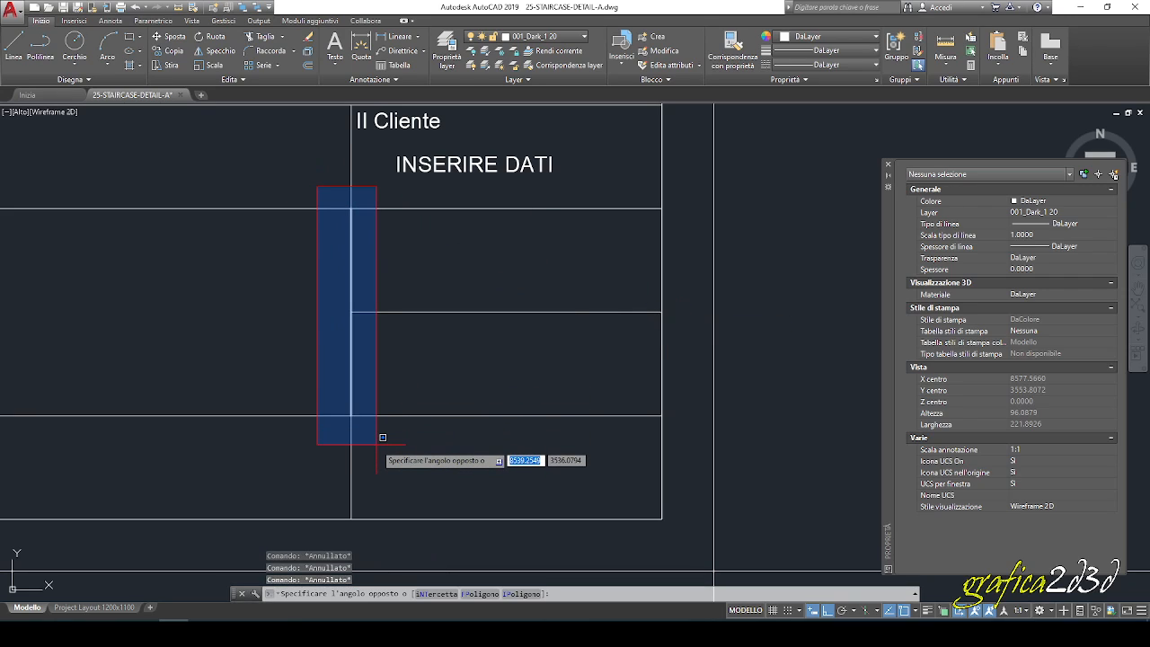
click(377, 444)
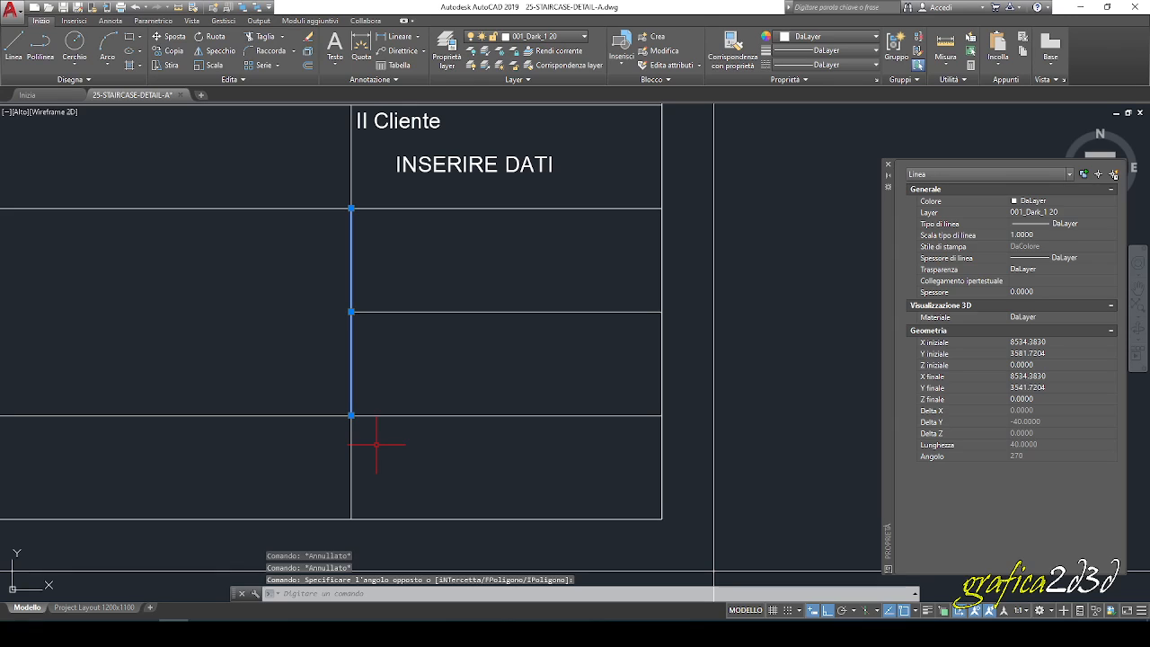
key(Delete)
scroll(480, 351, down, 2)
mouse_move(480, 351)
middle_down()
mouse_move(568, 345)
mouse_move(622, 311)
middle_up()
scroll(477, 256, up, 2)
middle_drag(477, 257, 500, 262)
key(Escape)
key(Escape)
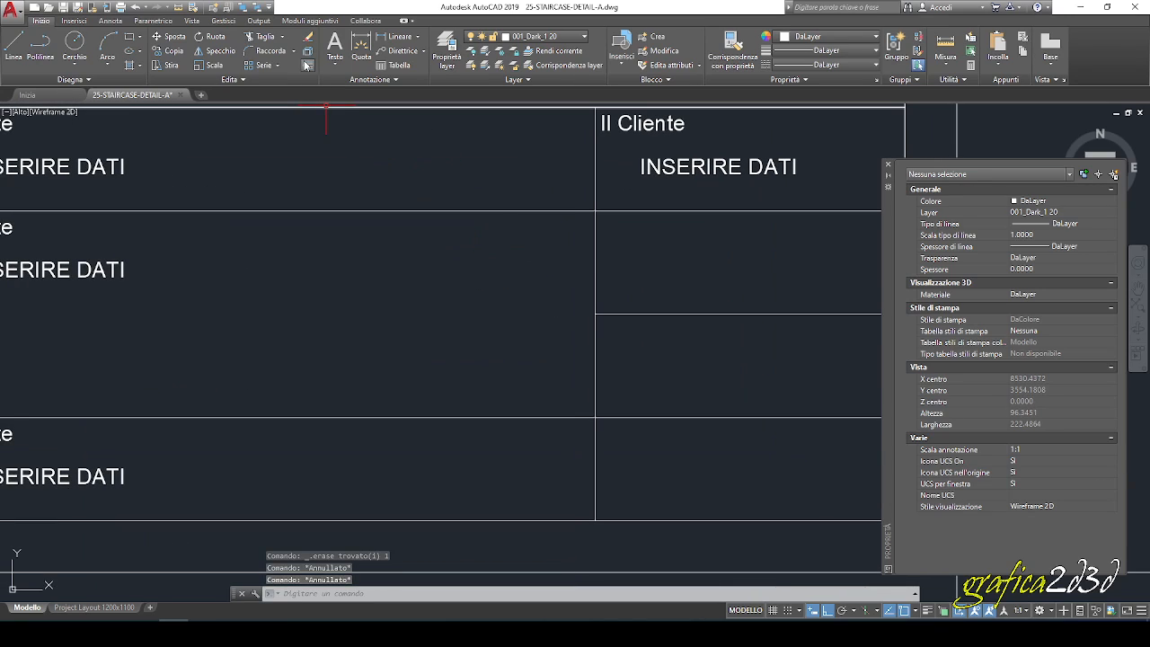
click(306, 66)
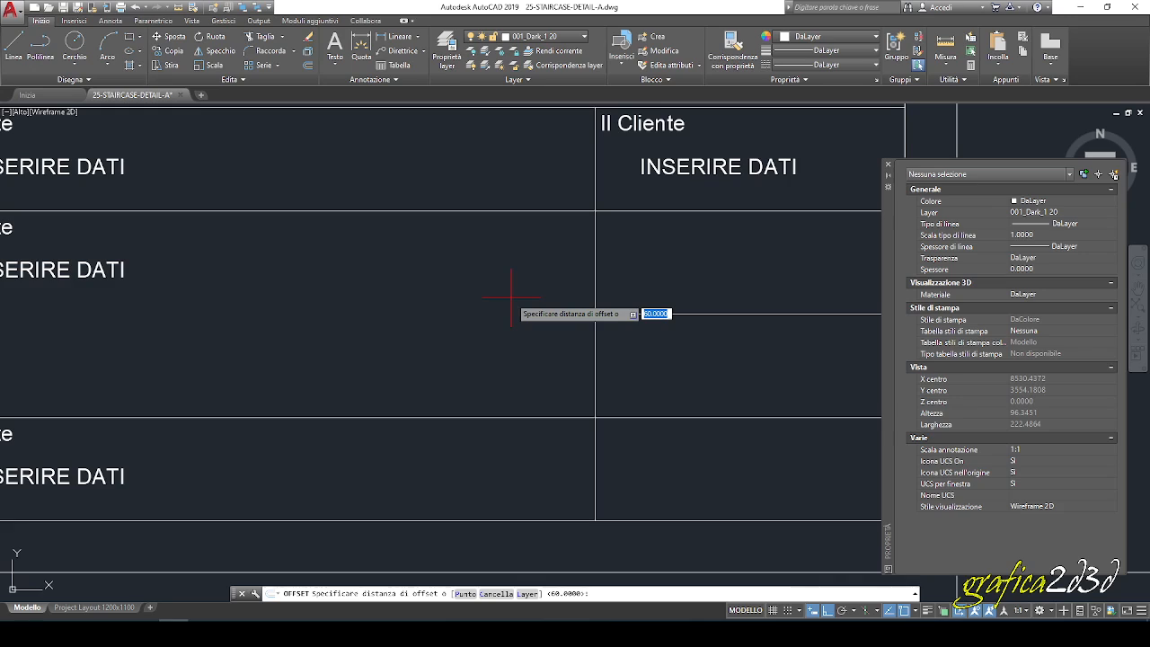
scroll(517, 293, down, 3)
scroll(541, 292, up, 2)
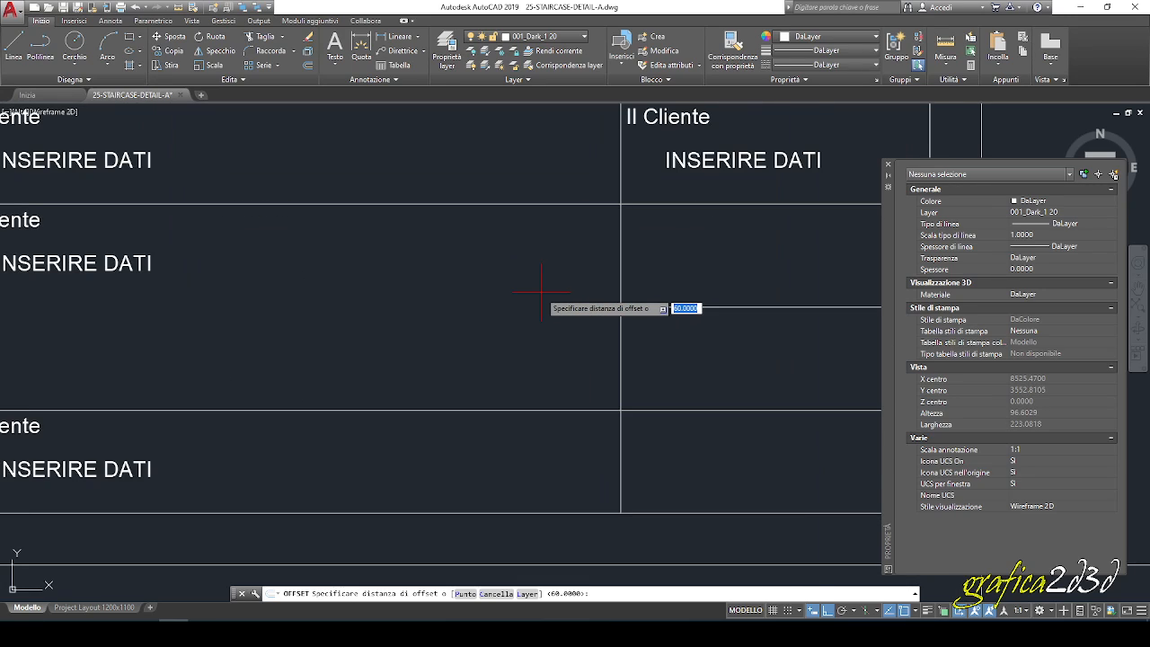
key(Return)
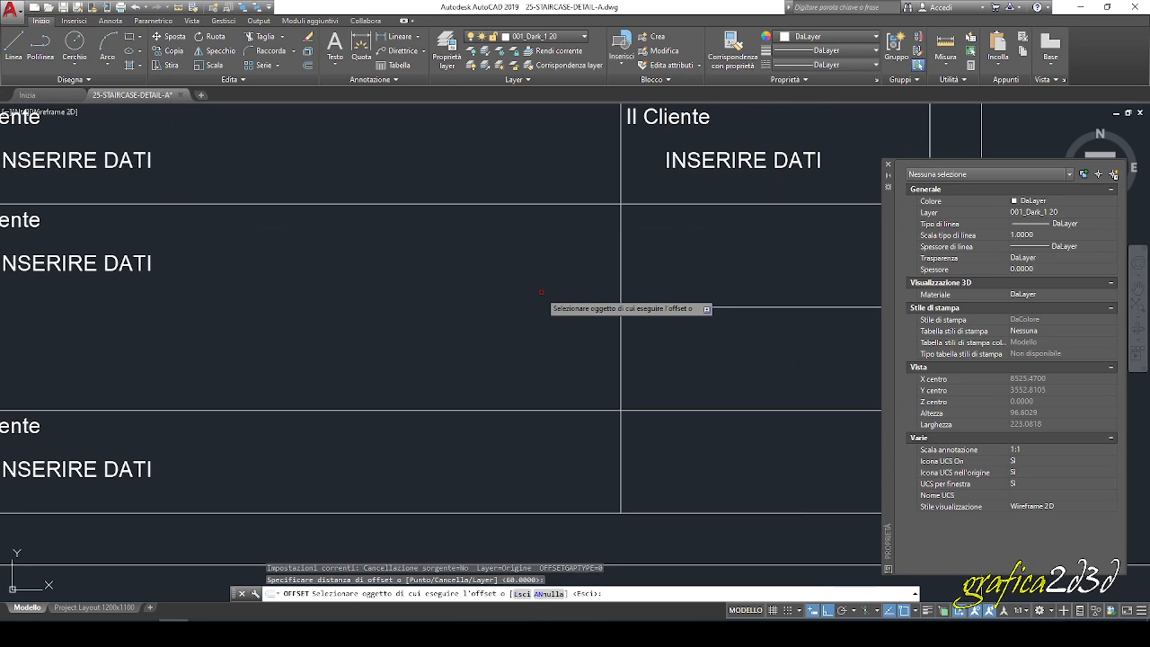
click(622, 323)
key(Escape)
Offset the side column's left border line 50 units to the left into the wide main column.
key(Return)
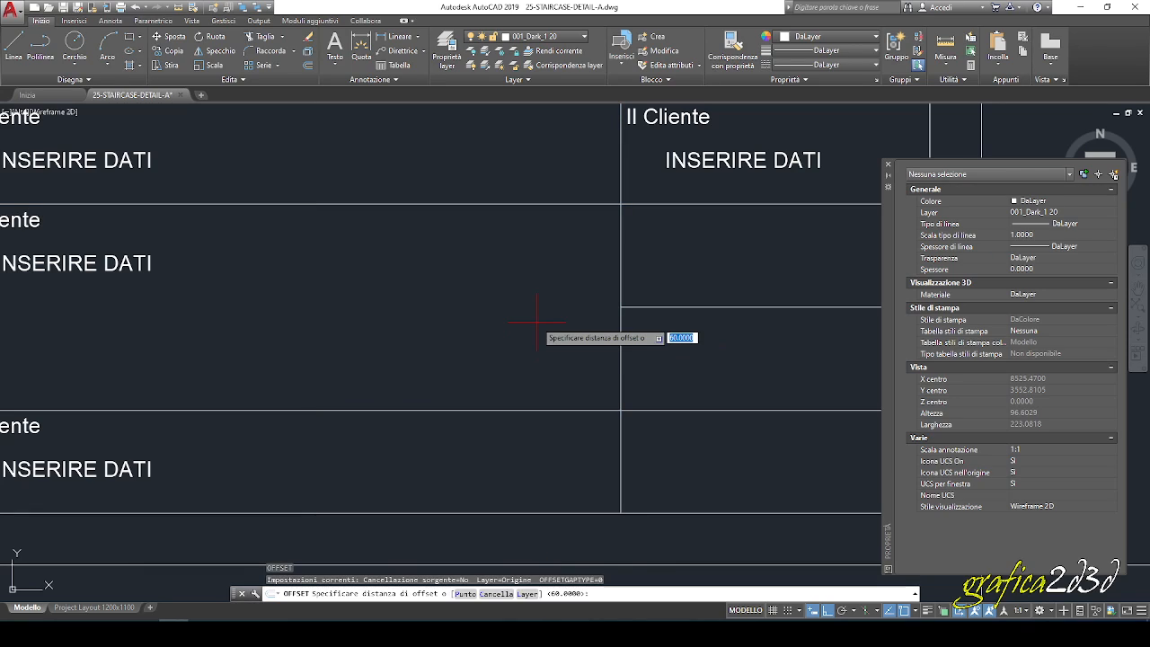
text(50)
key(Return)
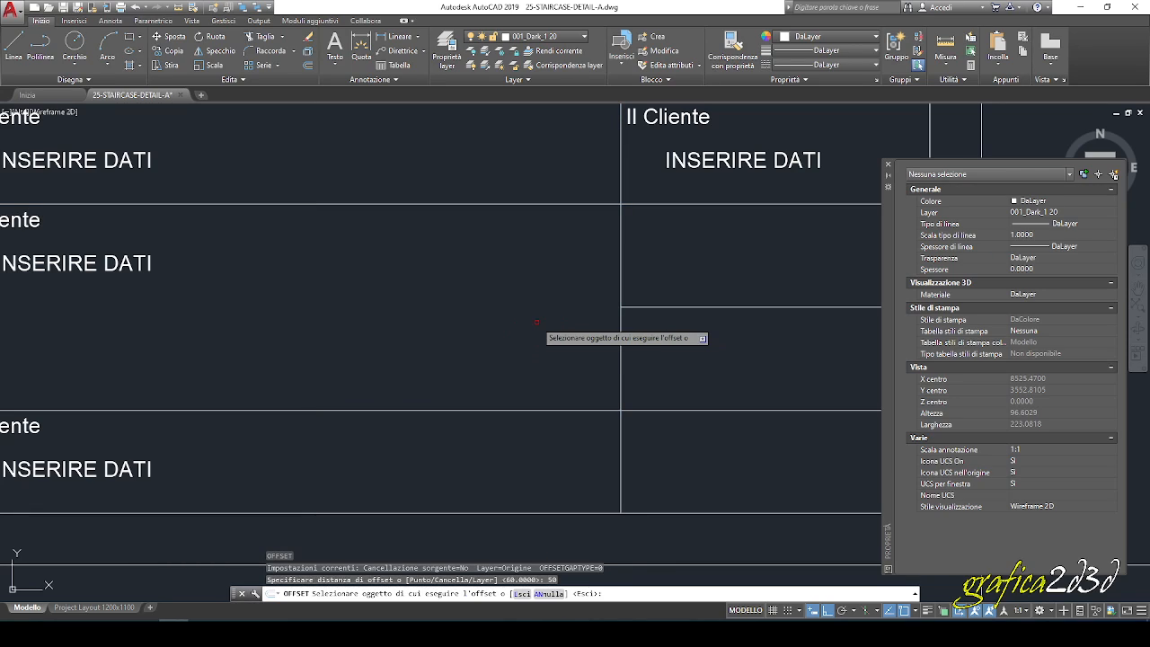
click(621, 331)
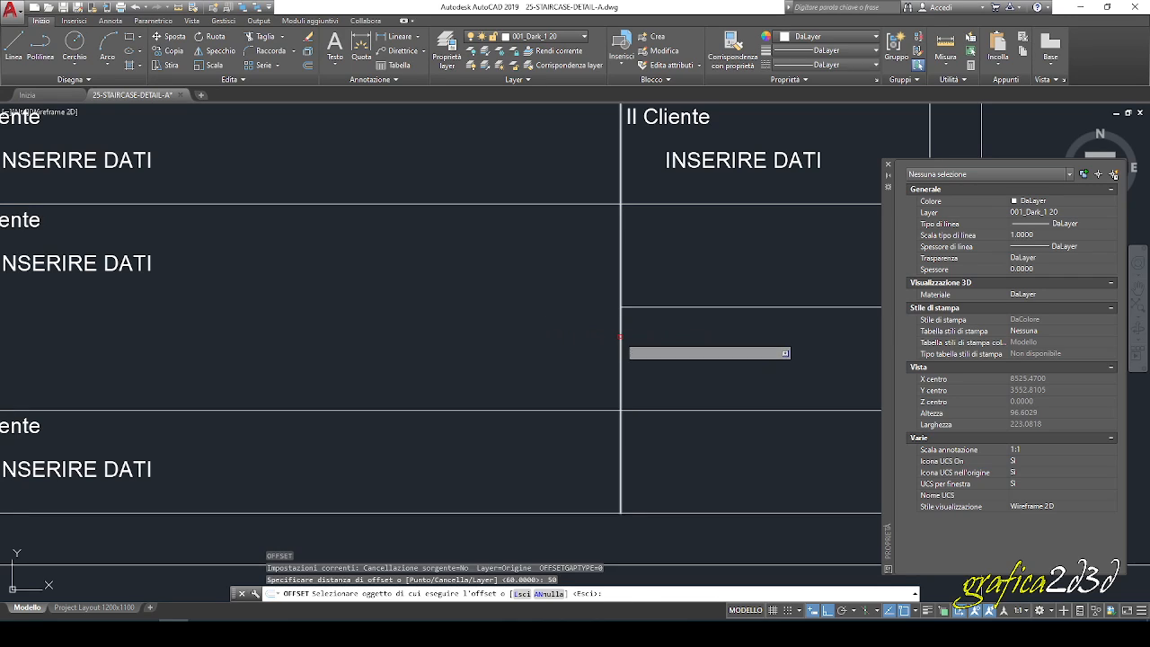
scroll(555, 342, down, 2)
key(Escape)
key(Escape)
key(Escape)
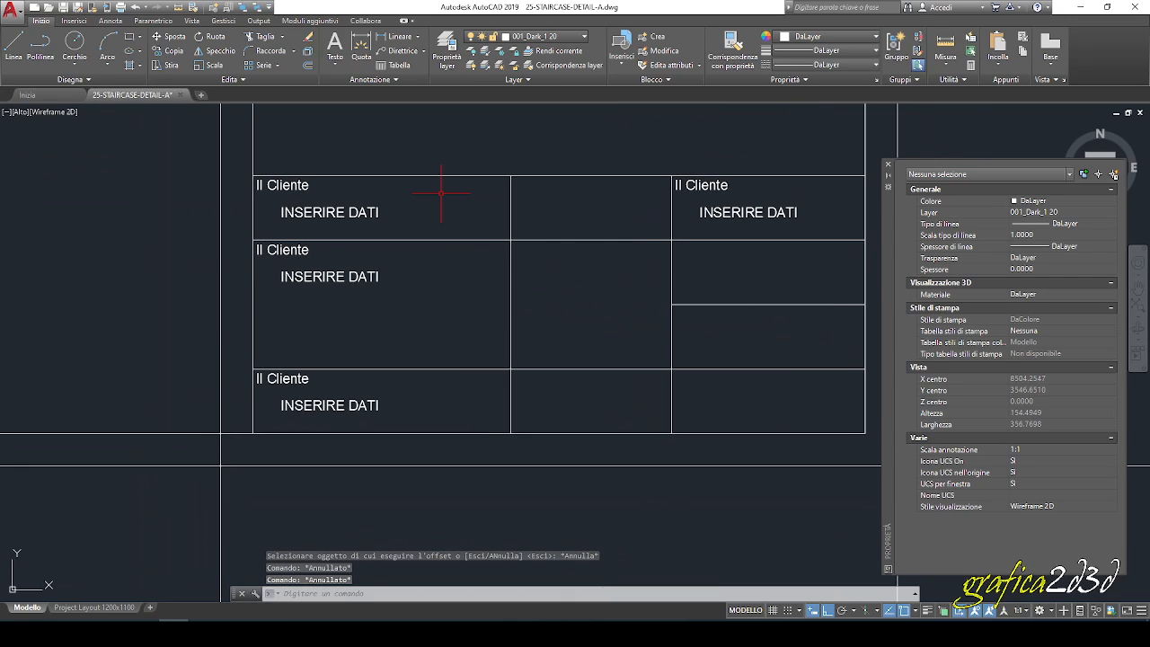
Trim the offset vertical line within the rows directly above and below the tall middle row.
click(264, 36)
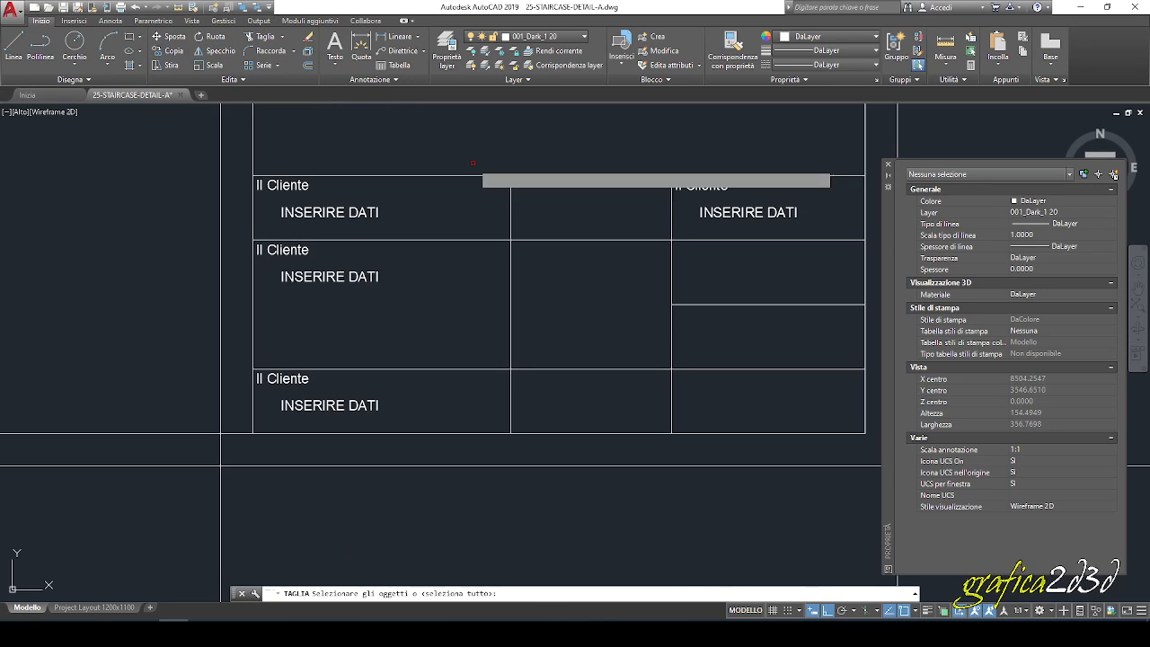
key(Return)
click(512, 196)
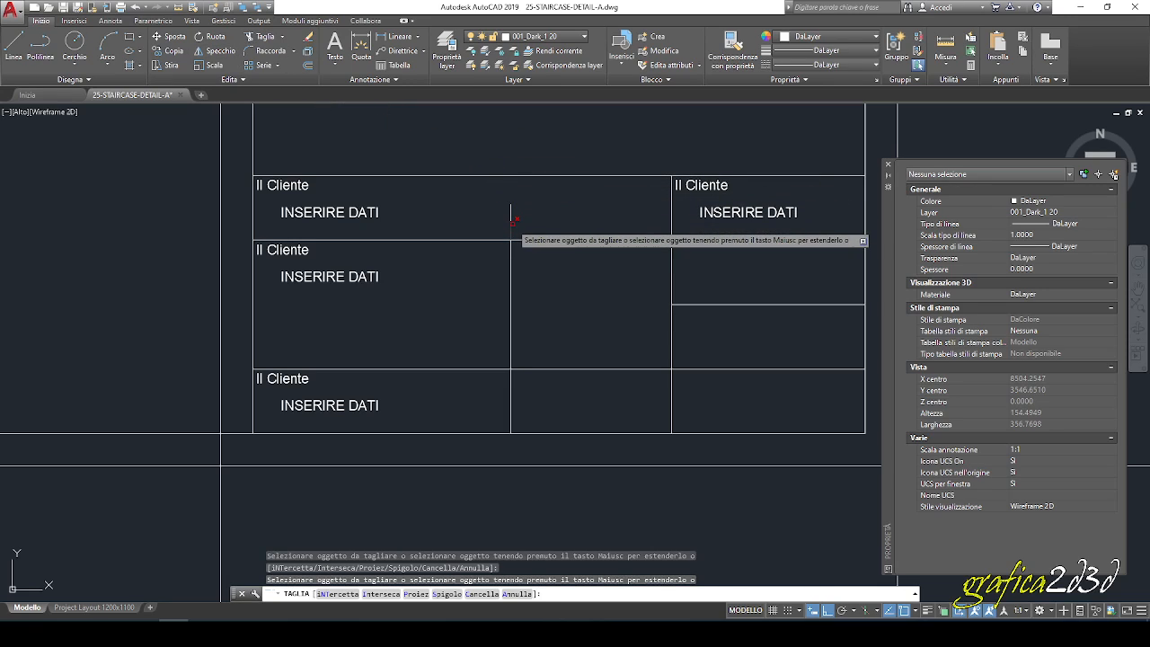
click(512, 213)
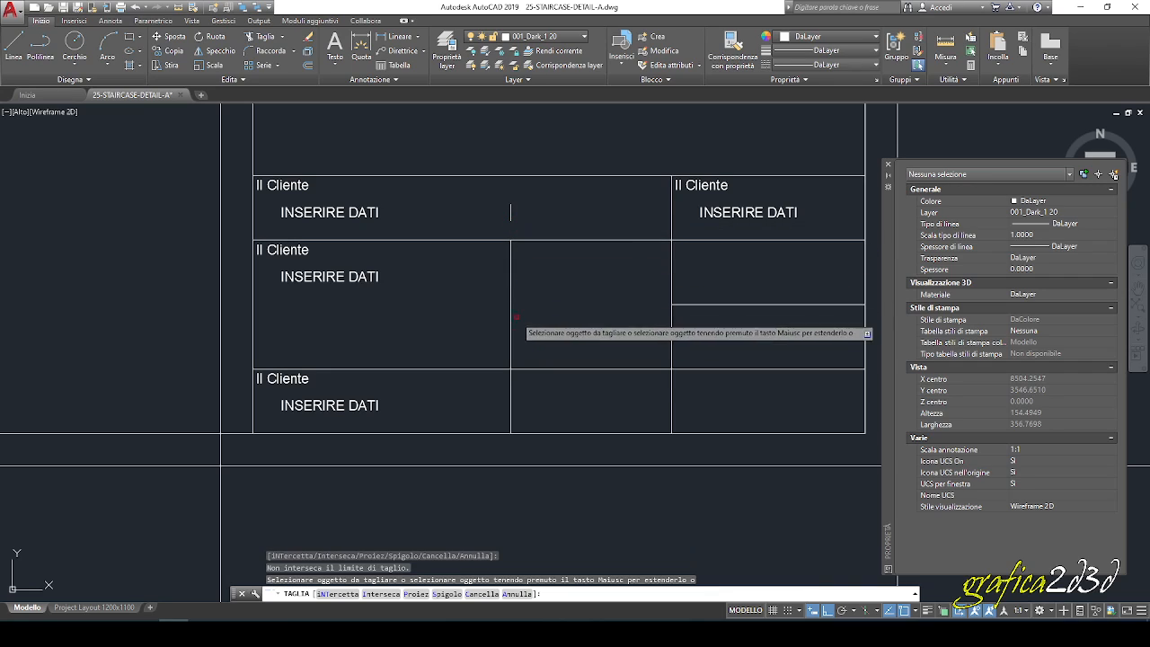
click(512, 376)
key(Return)
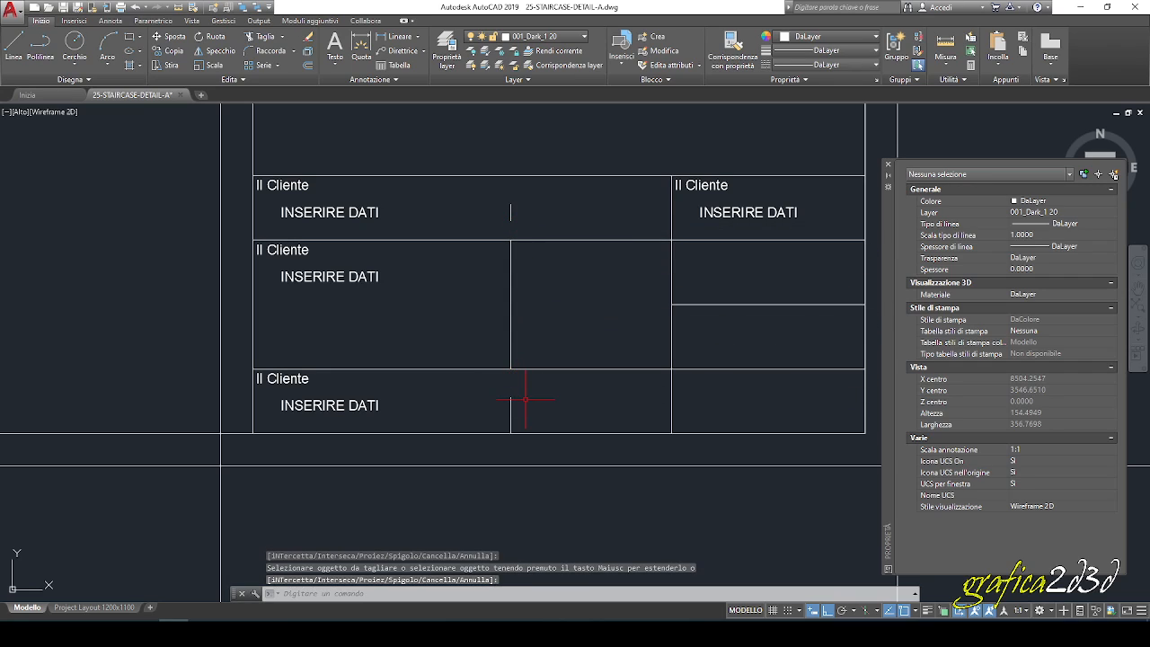
Delete the leftover segments of the trimmed line in the rows above and below the tall middle row.
click(525, 399)
click(503, 395)
key(Delete)
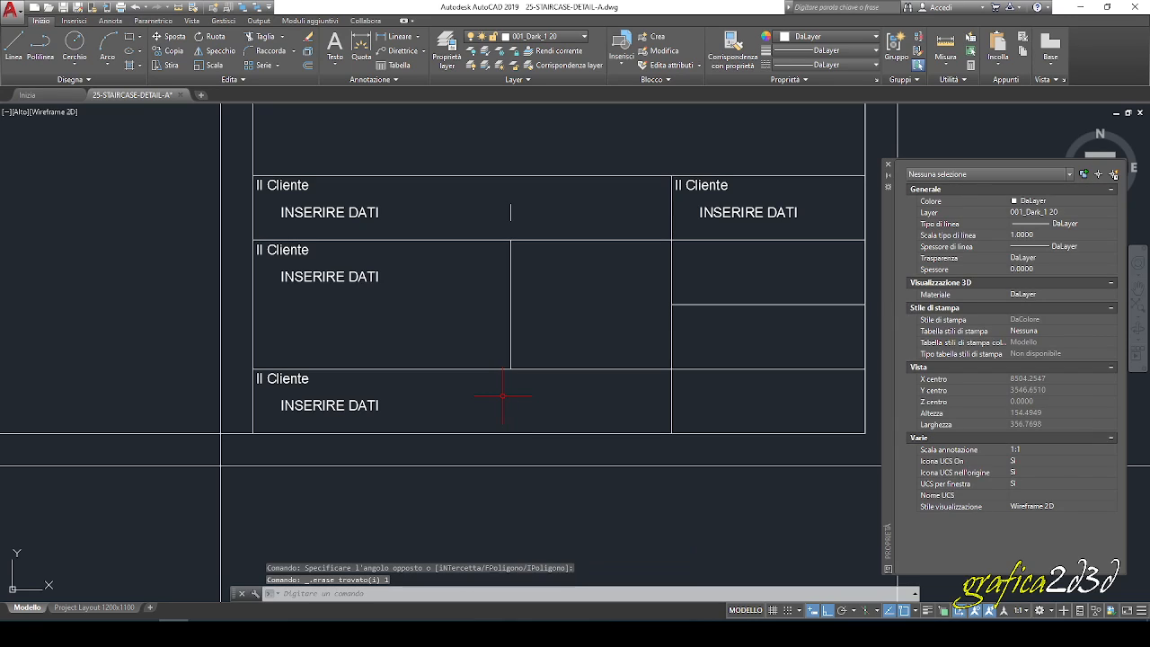
click(500, 192)
click(535, 236)
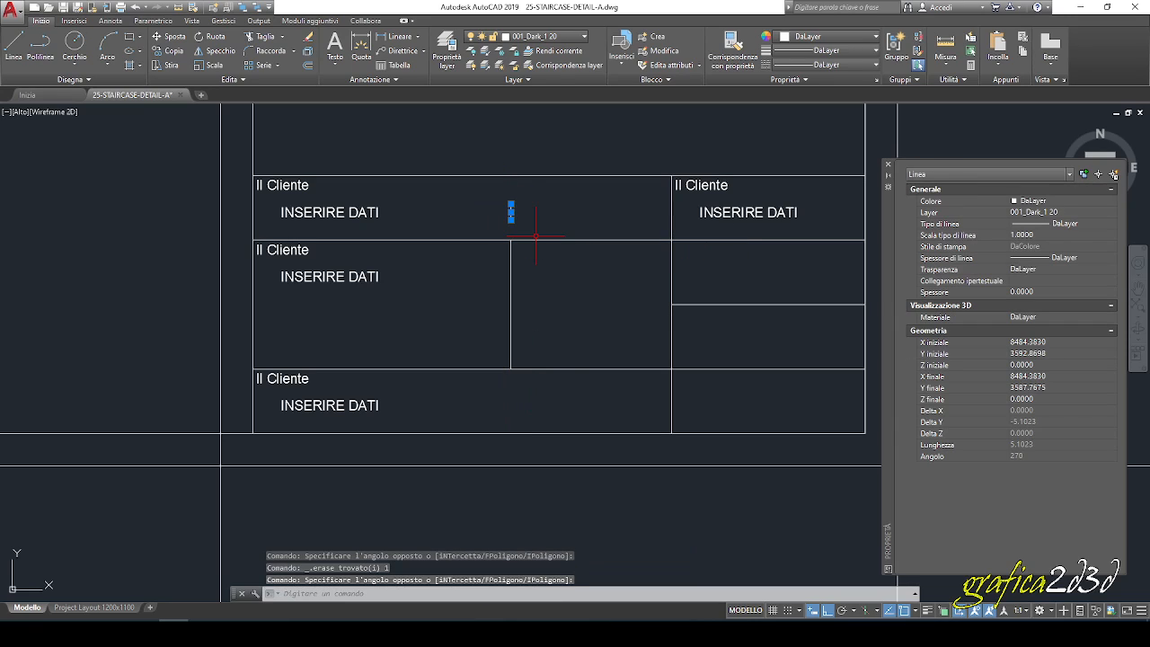
key(Delete)
Copy the tall middle row's "Il Cliente" and "INSERIRE DATI" labels from its upper-left corner to the new 50-unit cell's upper-left corner.
scroll(316, 277, up, 3)
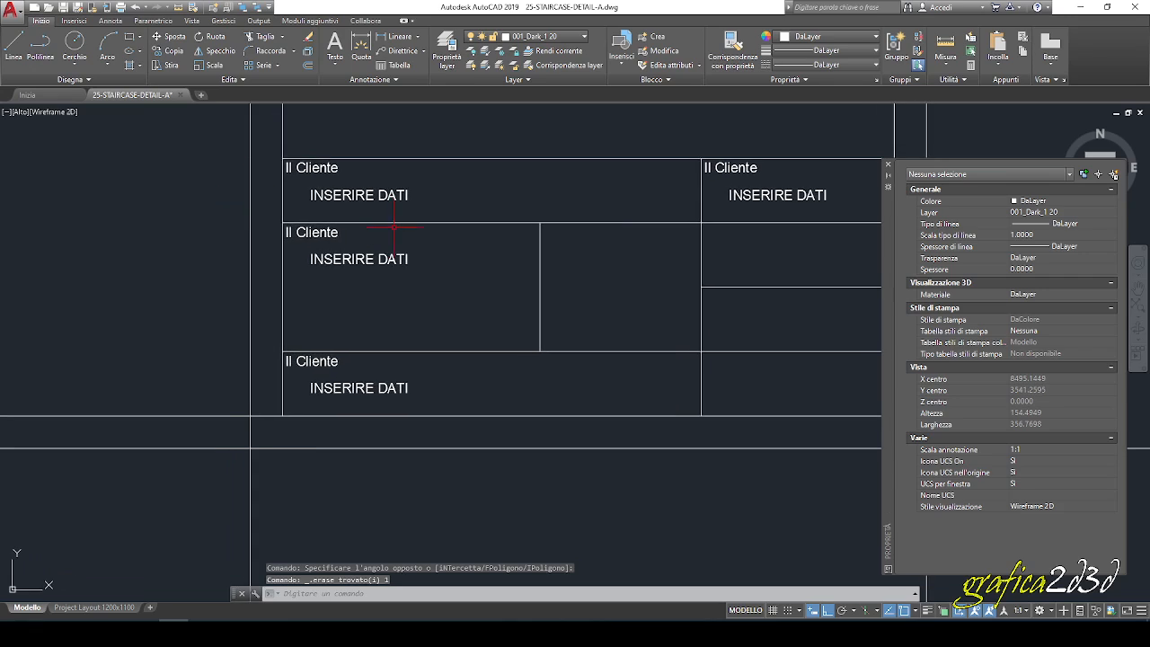
click(351, 327)
click(279, 241)
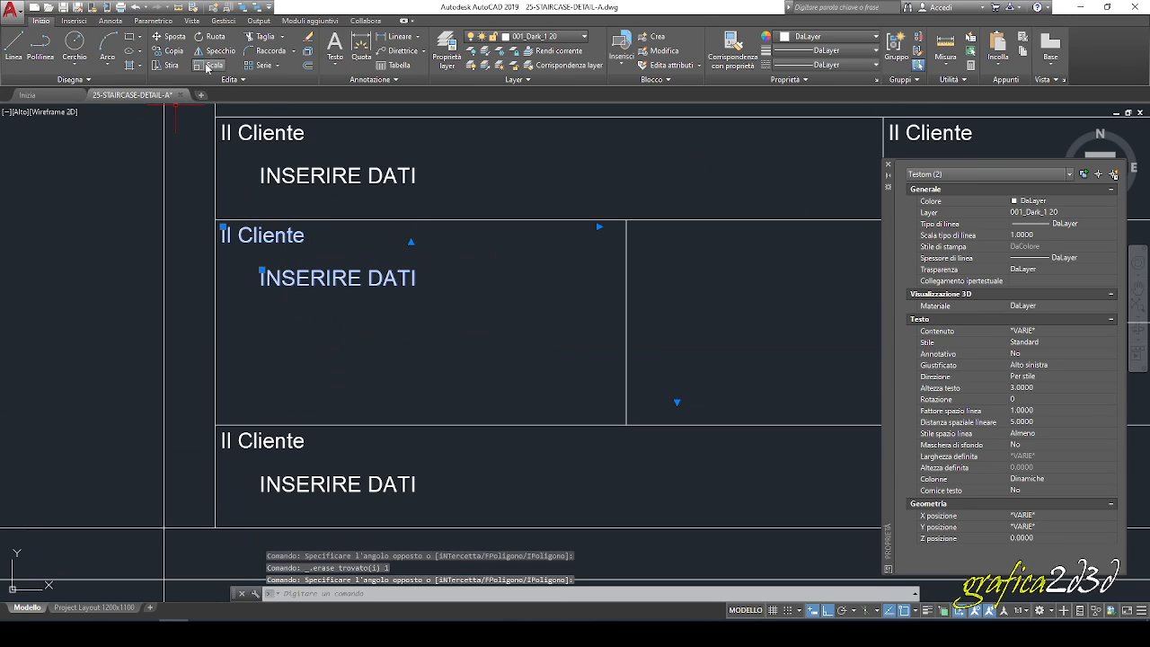
click(169, 51)
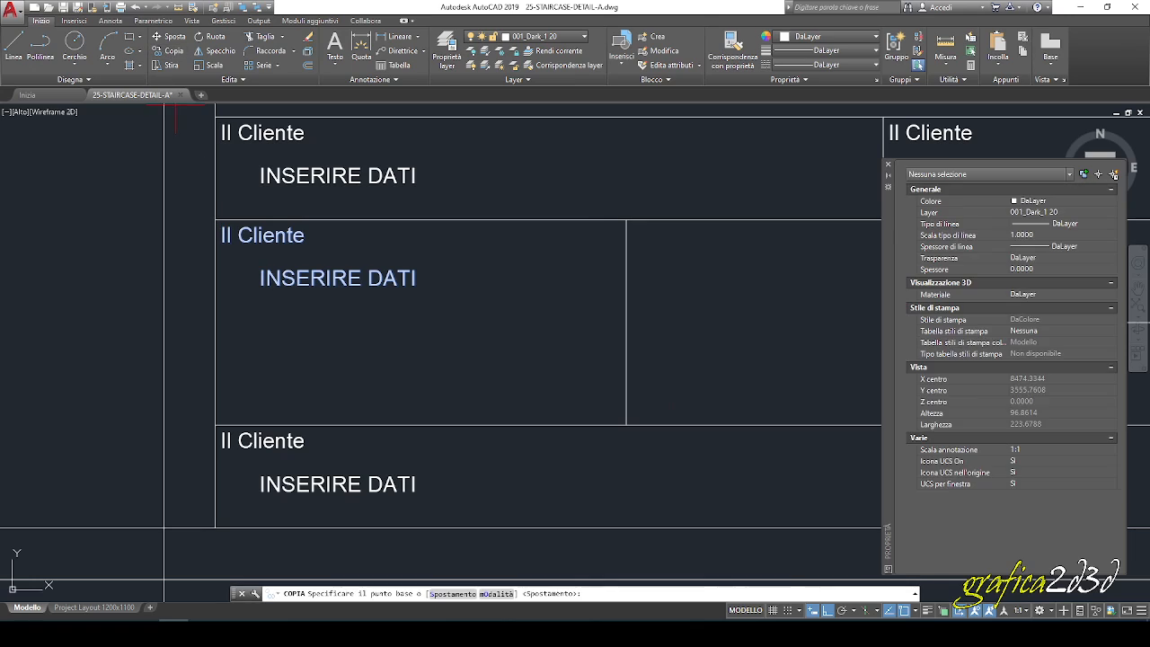
click(216, 219)
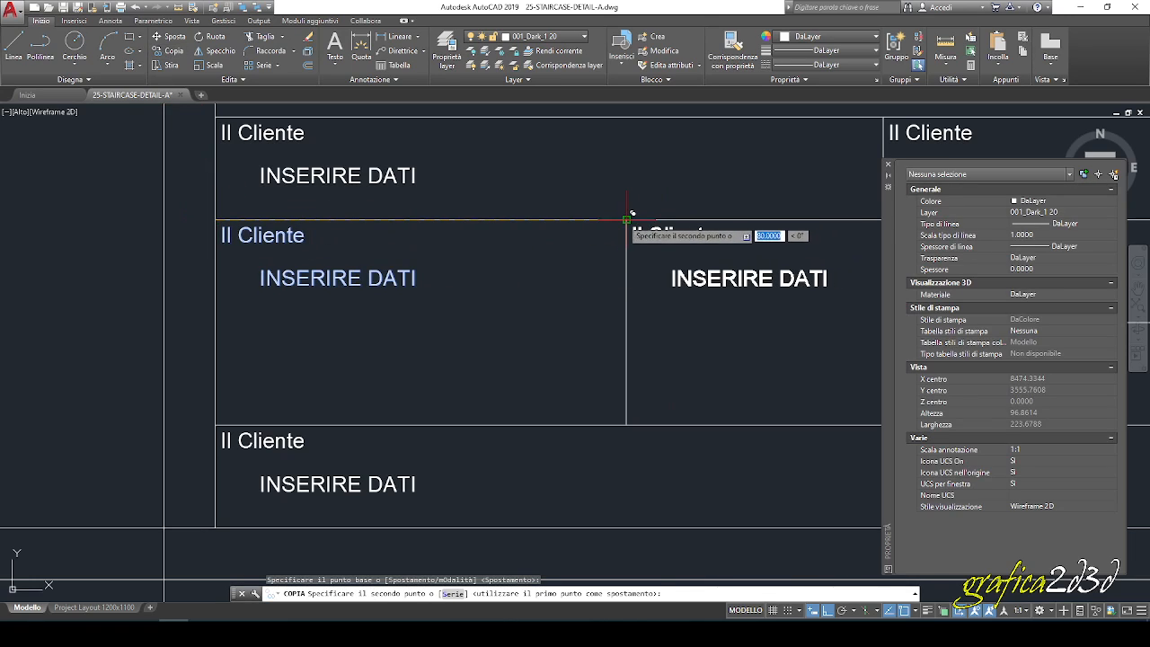
click(627, 218)
Place further copies of the label pair at the upper-left corners of the side column's three empty cells and end the copying.
middle_drag(626, 218, 284, 218)
click(542, 219)
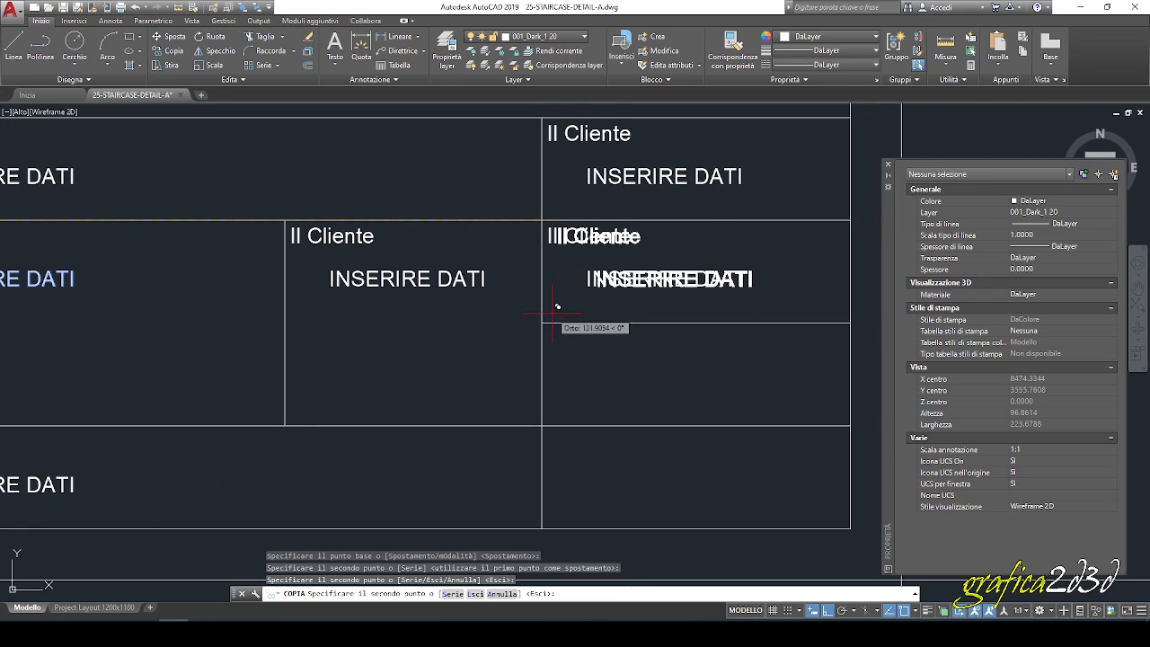
middle_drag(548, 321, 537, 230)
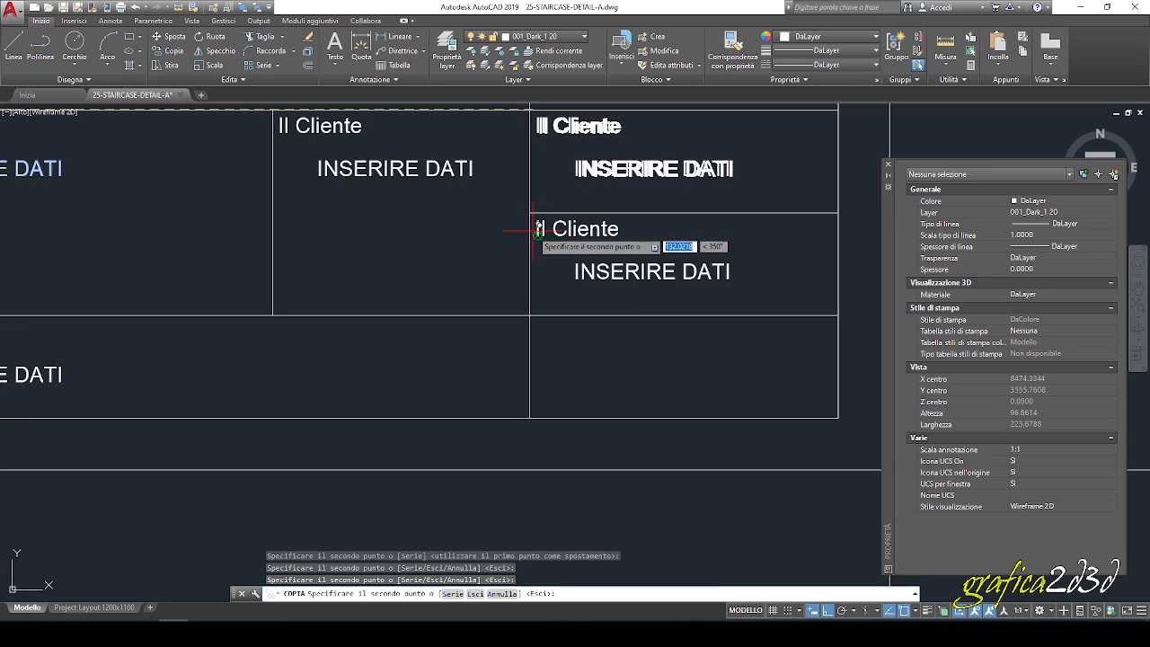
click(534, 313)
key(Return)
Replace the "Il Cliente" heading in the title block's top row with "Comune di".
scroll(626, 306, down, 4)
middle_drag(626, 306, 574, 382)
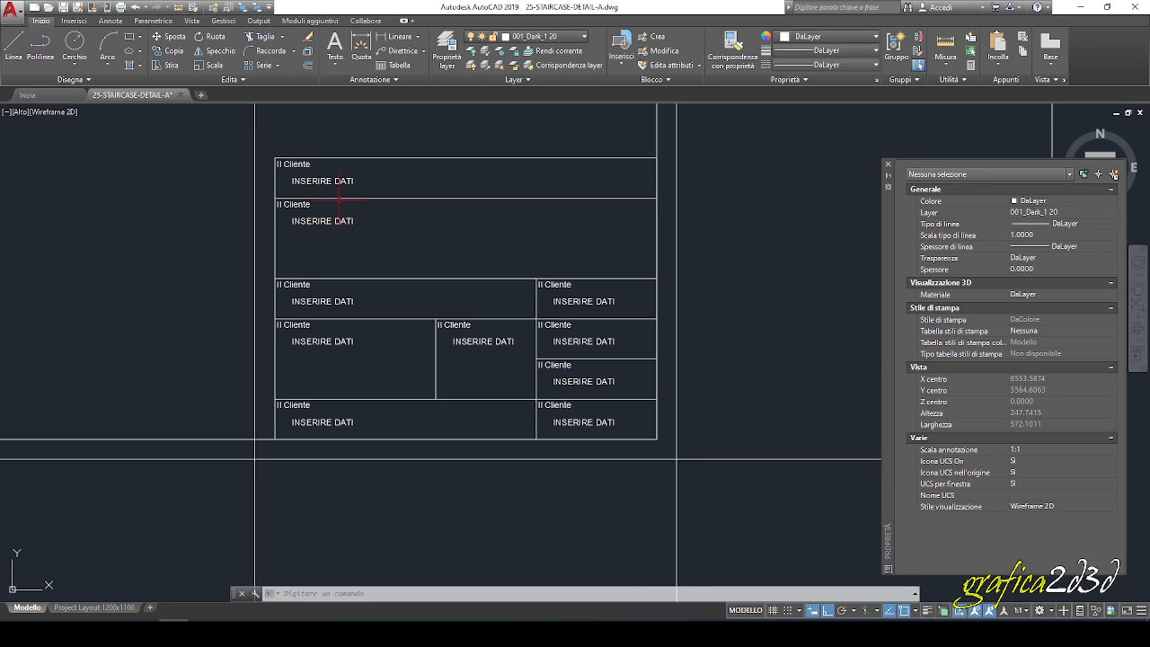
scroll(306, 199, up, 6)
middle_drag(305, 232, 301, 239)
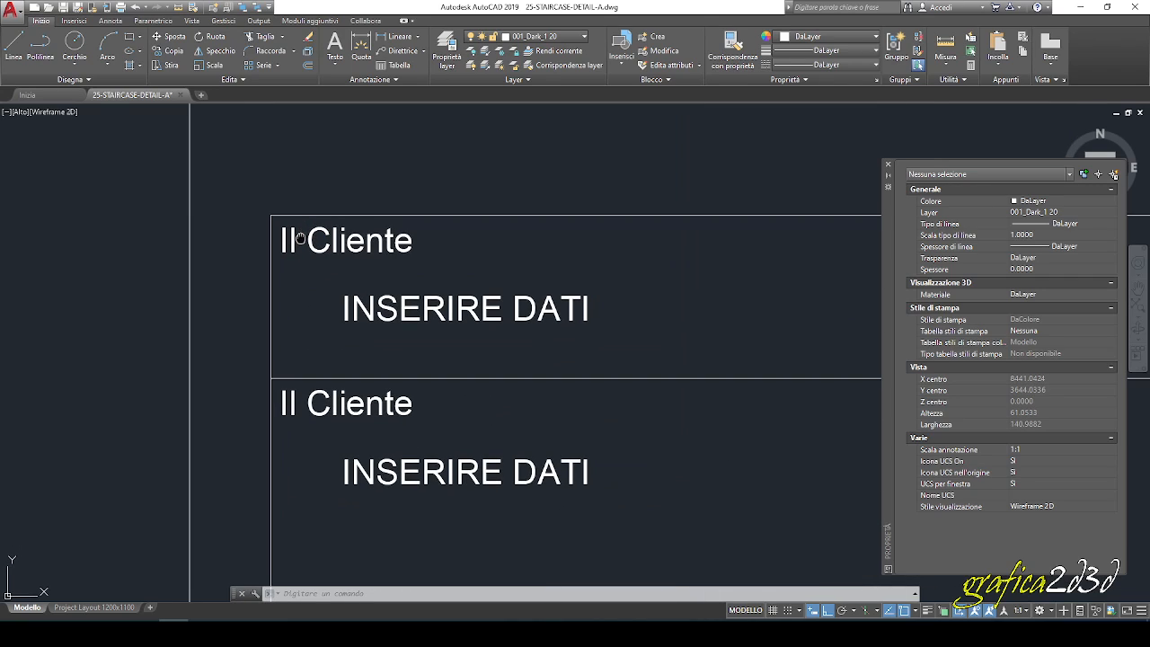
click(1018, 449)
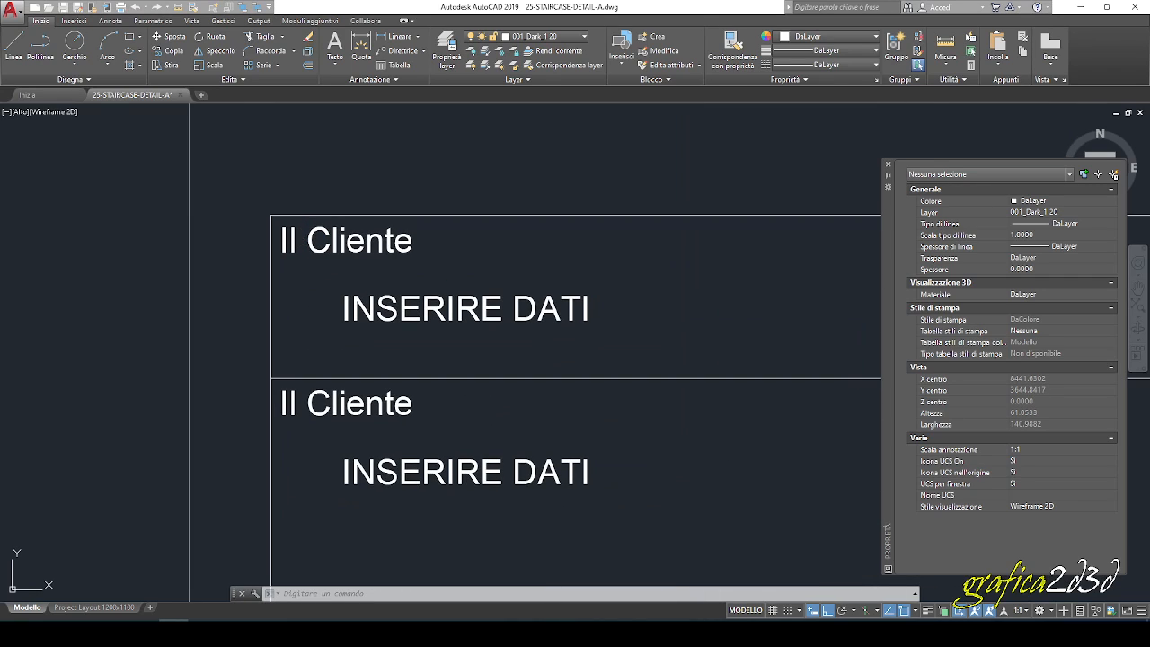
mouse_move(368, 257)
middle_down()
mouse_move(335, 252)
mouse_move(312, 230)
middle_up()
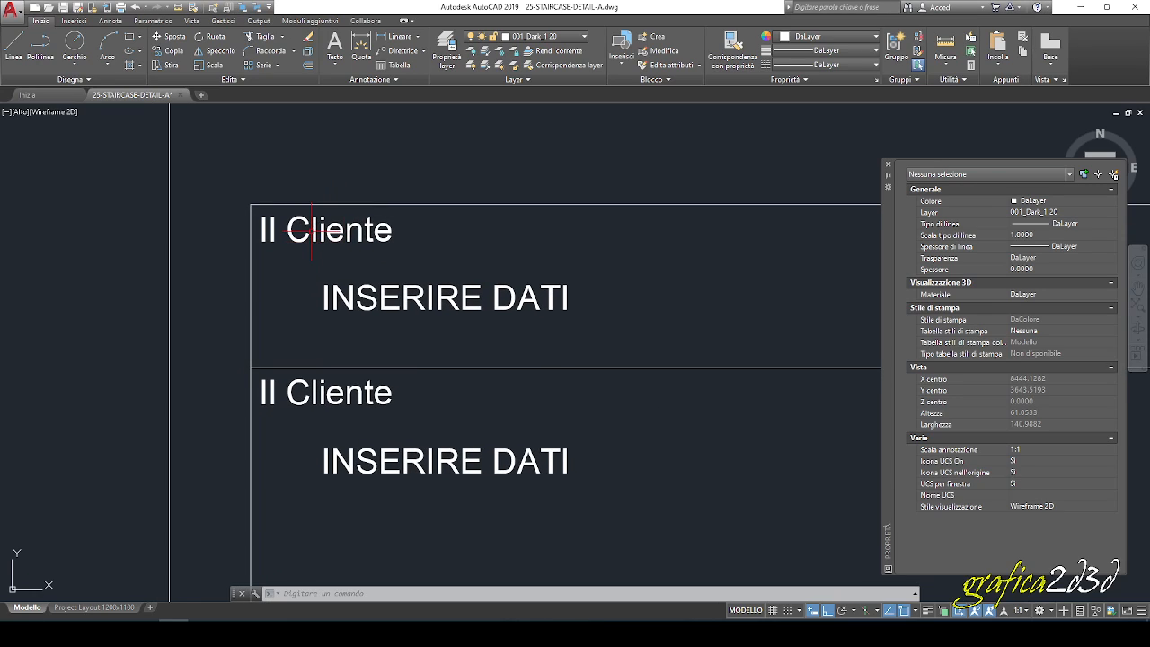
double_click(380, 236)
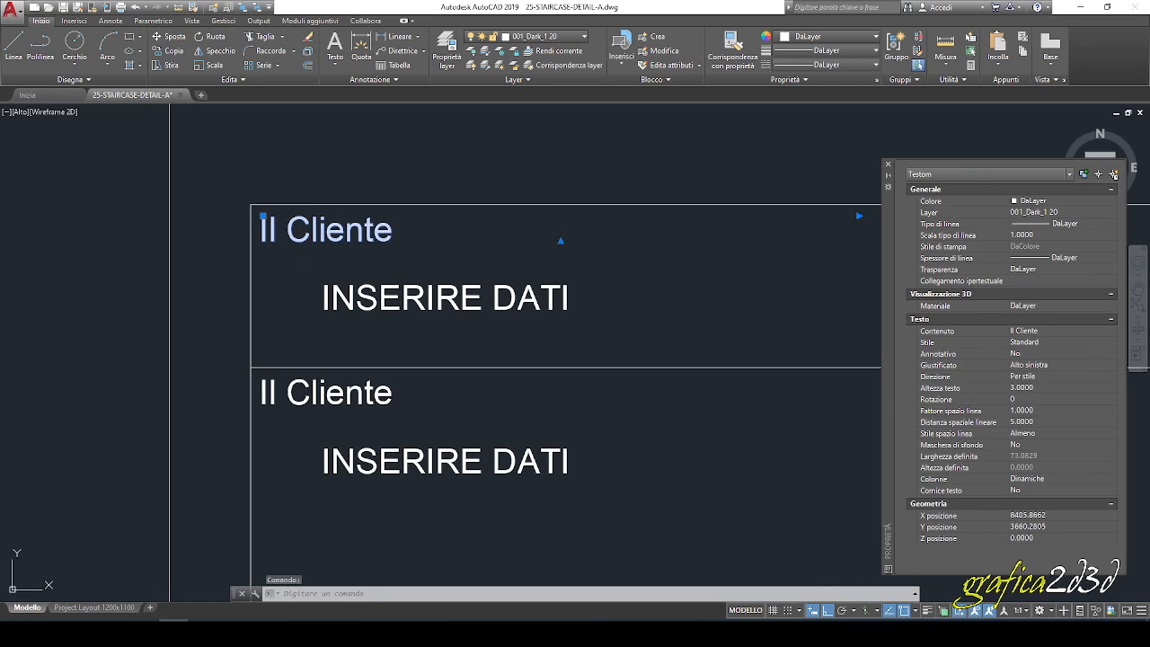
drag(424, 236, 233, 236)
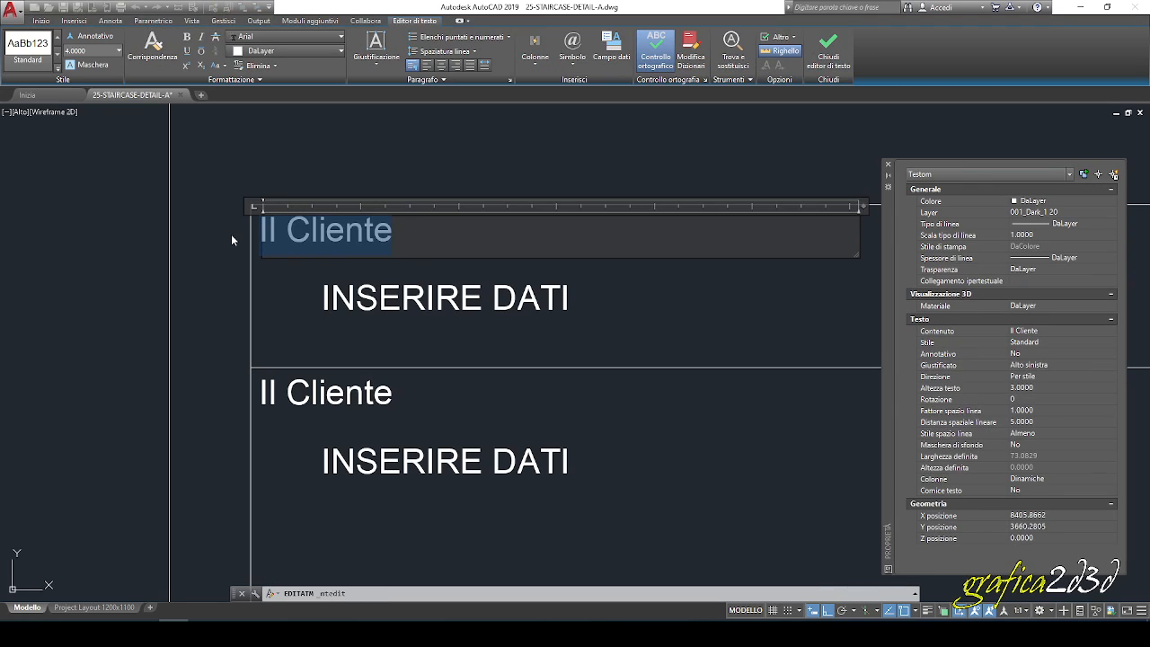
text(Comunw)
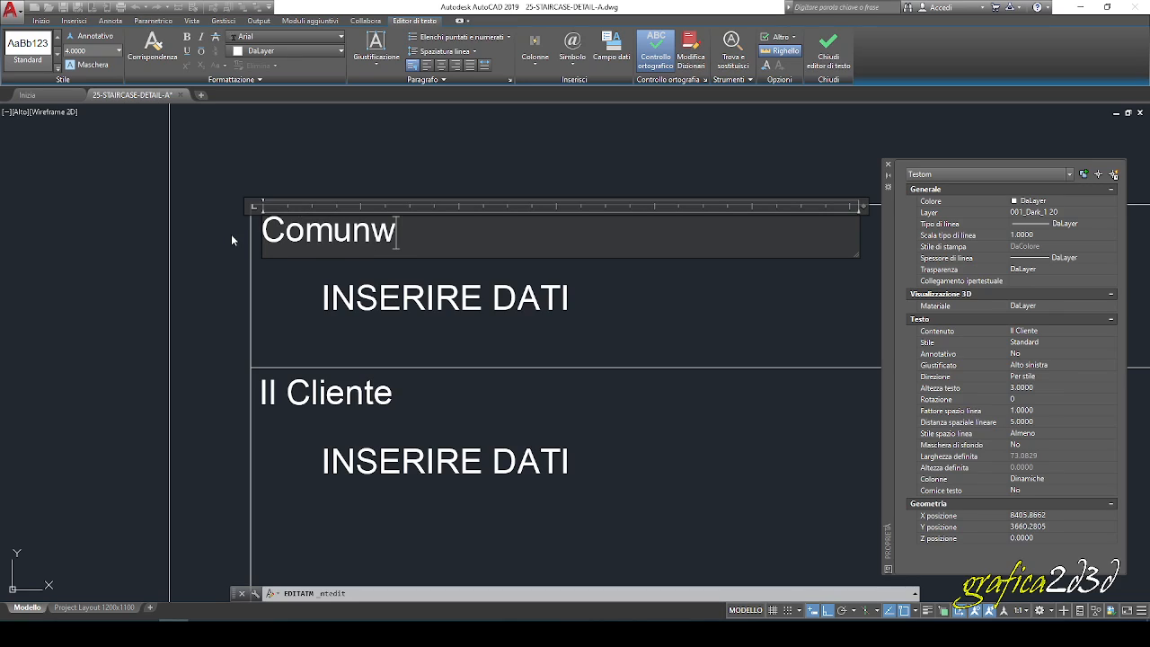
key(BackSpace)
text(e di)
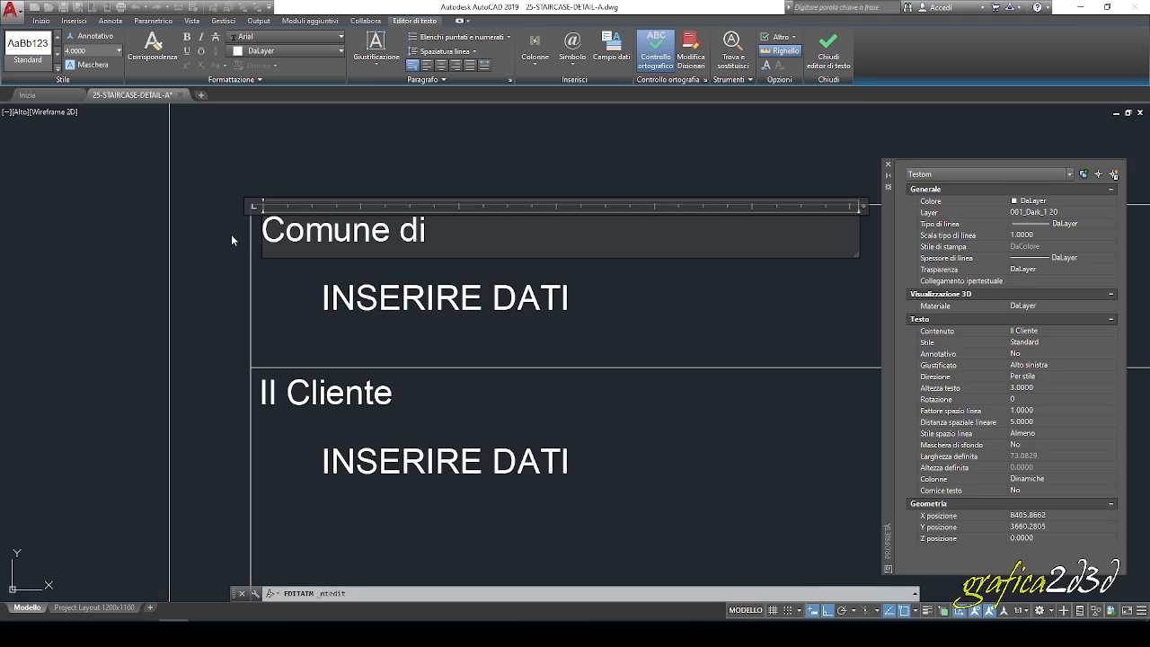
click(231, 234)
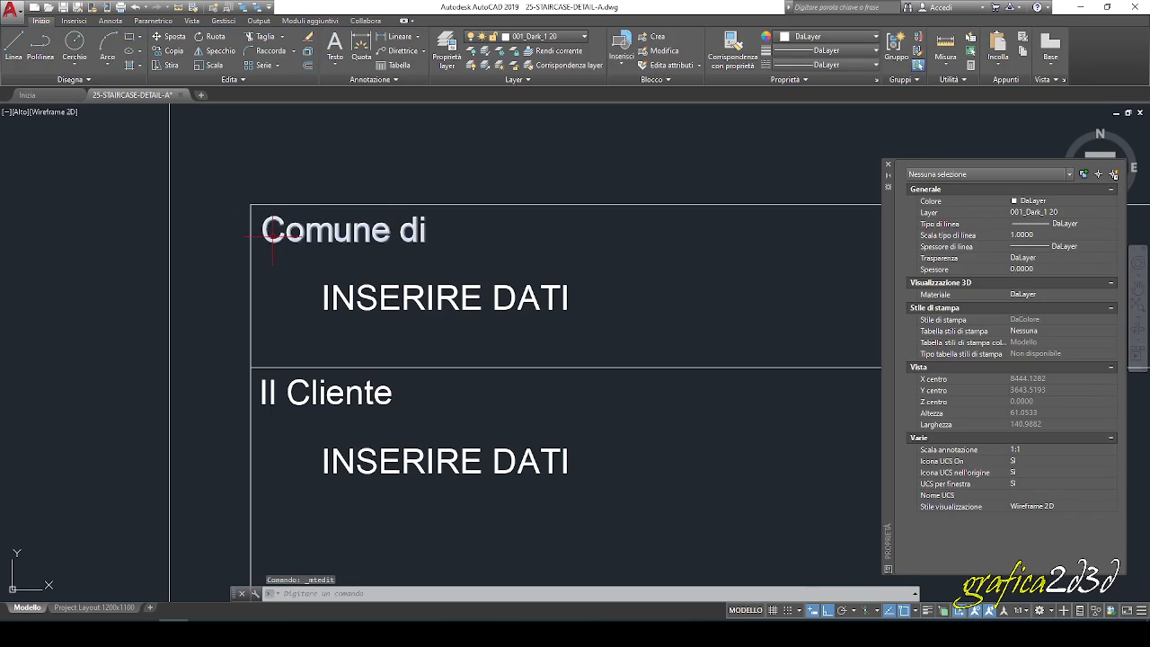
Delete the "Il Cliente" heading from the tall row directly below the "Comune di" row.
scroll(391, 265, down, 2)
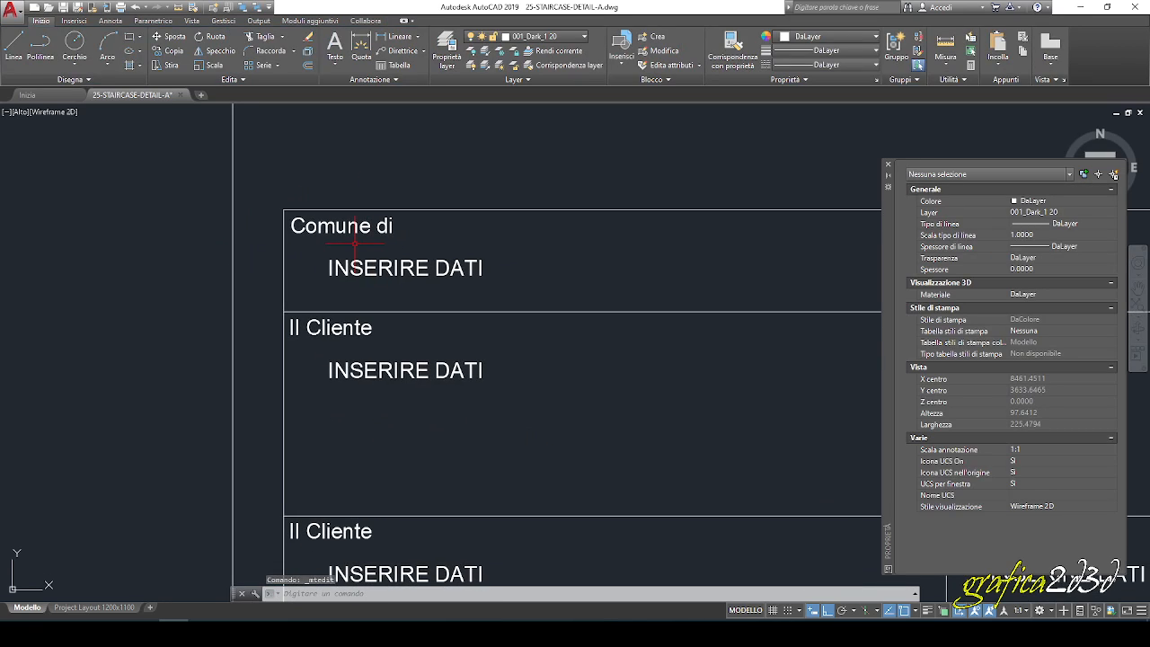
scroll(355, 243, down, 2)
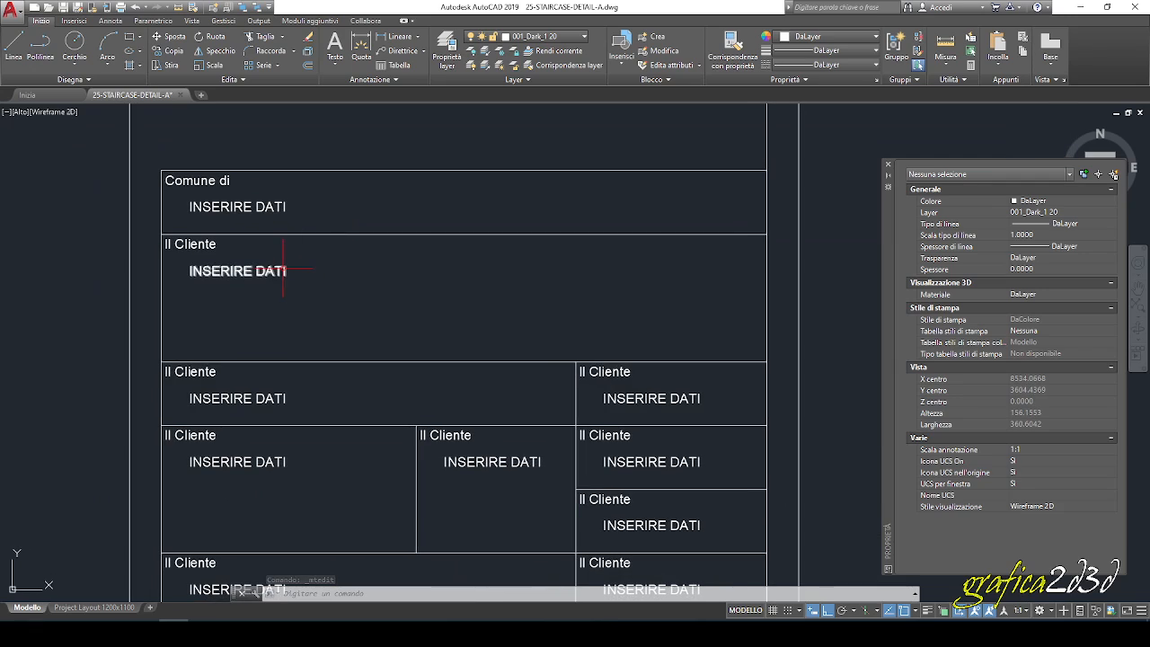
click(282, 268)
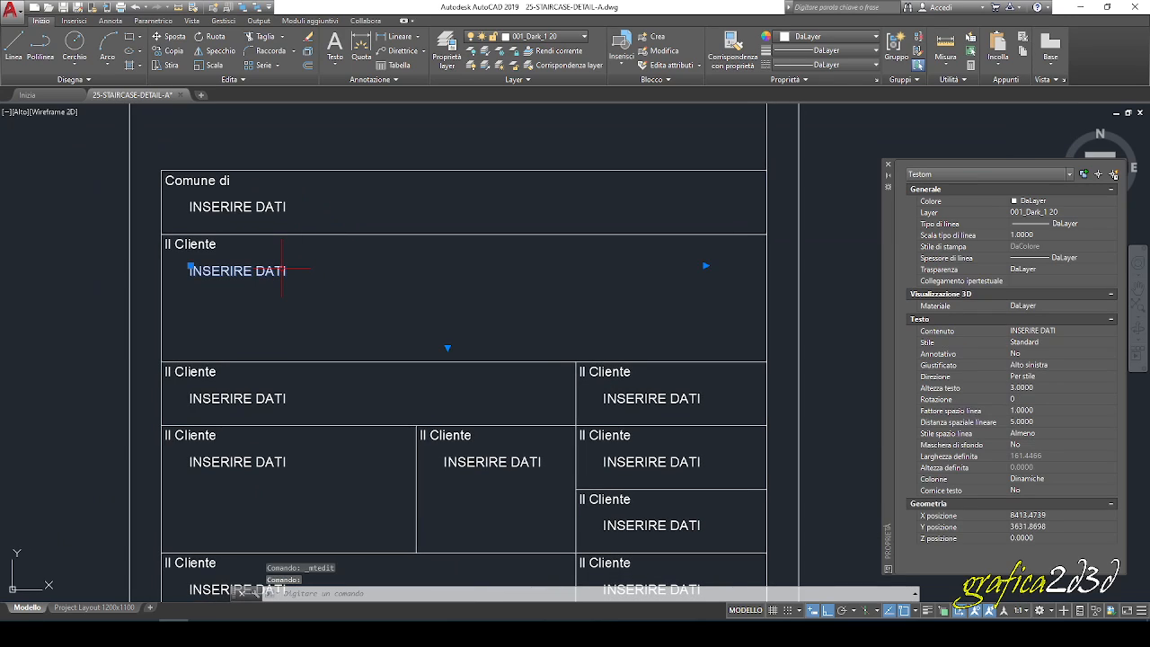
key(Escape)
click(203, 244)
key(Delete)
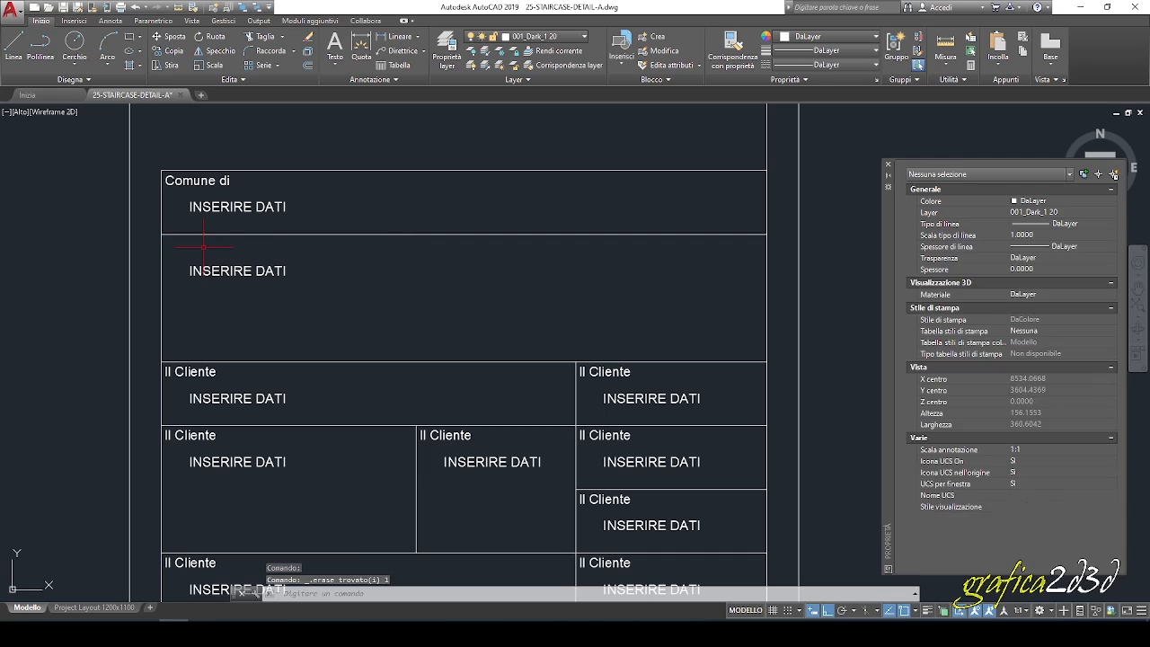
Stretch the tall row's "INSERIRE DATI" text box to span from the row's left border to its right border.
click(221, 271)
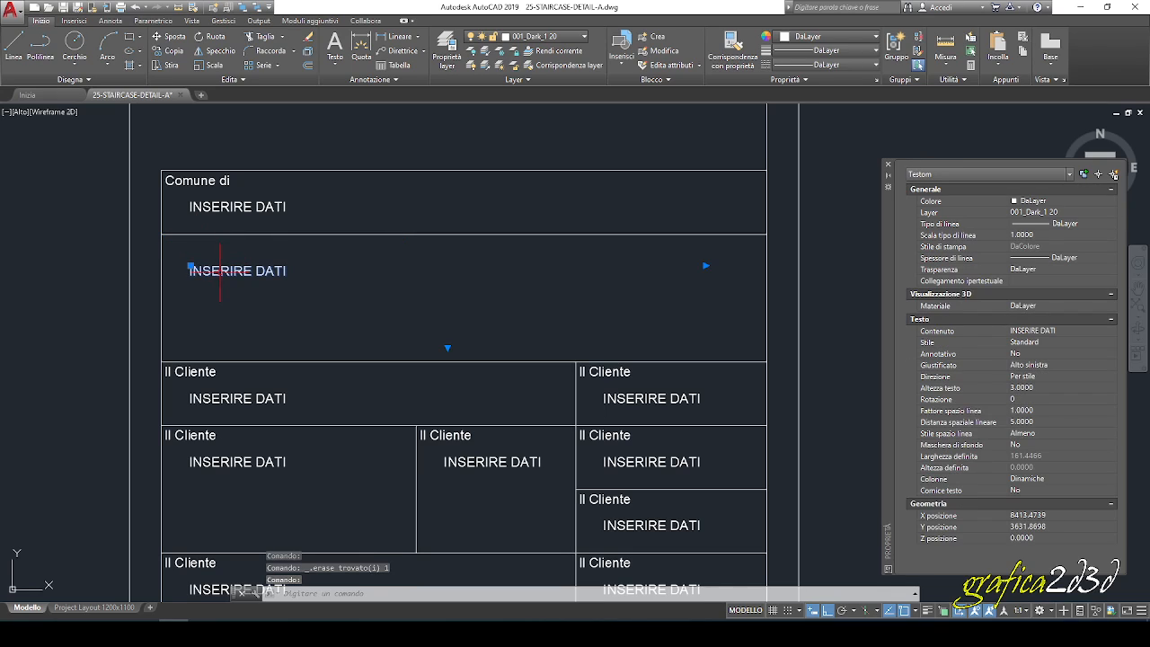
scroll(185, 274, up, 2)
click(192, 259)
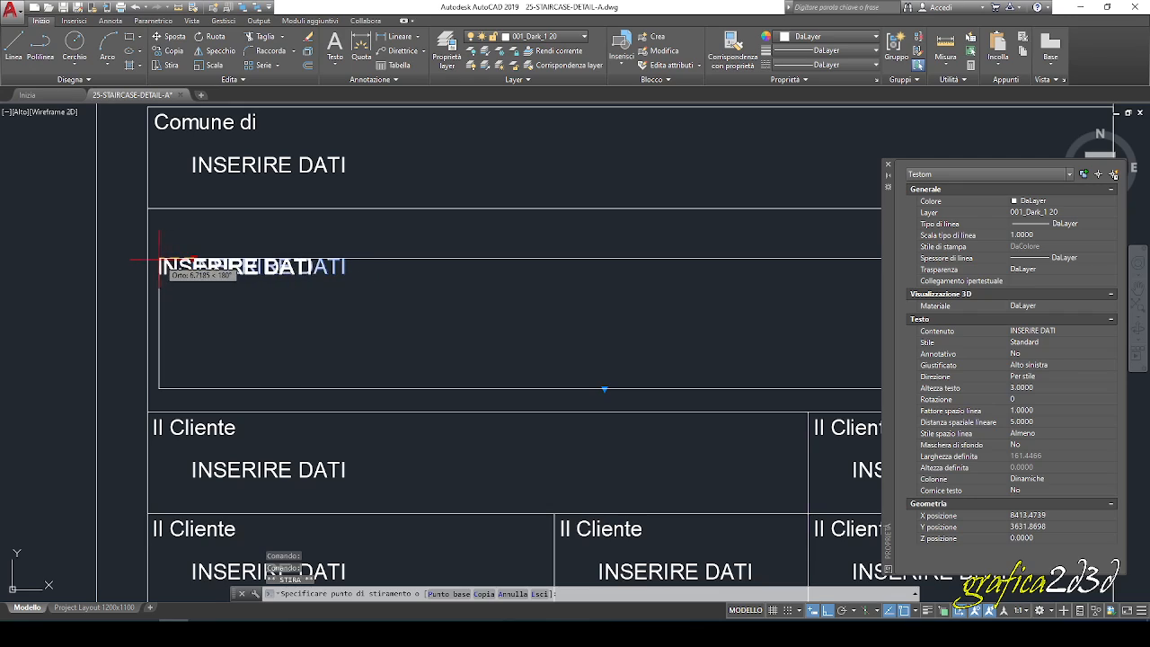
click(147, 260)
scroll(182, 266, down, 4)
scroll(435, 274, up, 2)
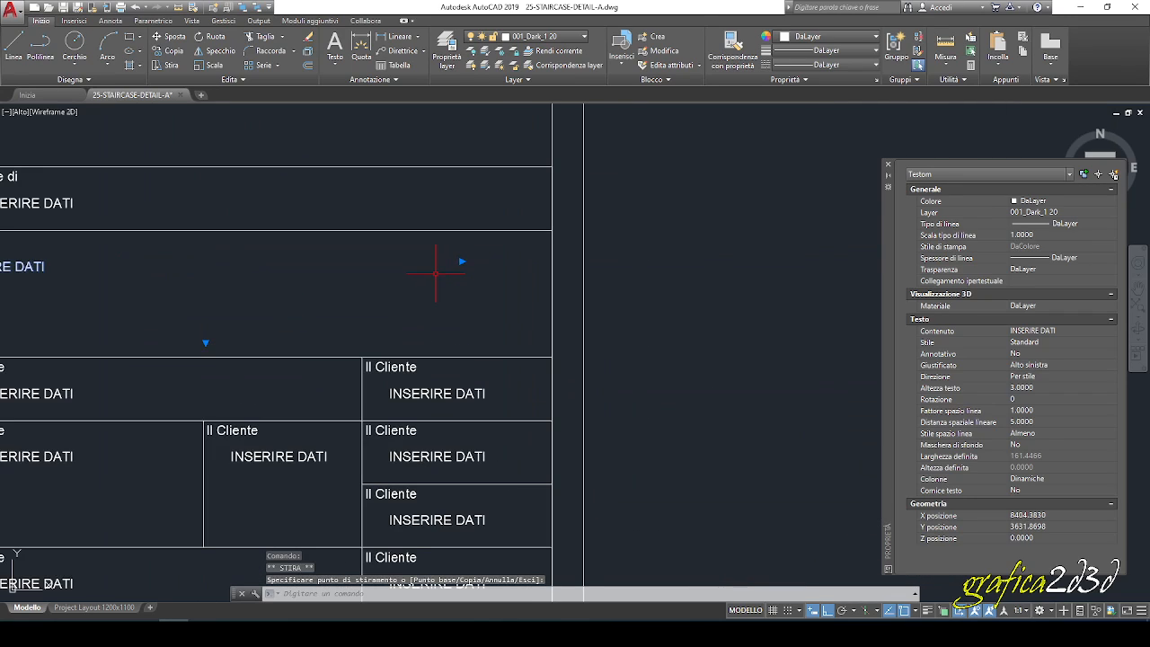
click(461, 261)
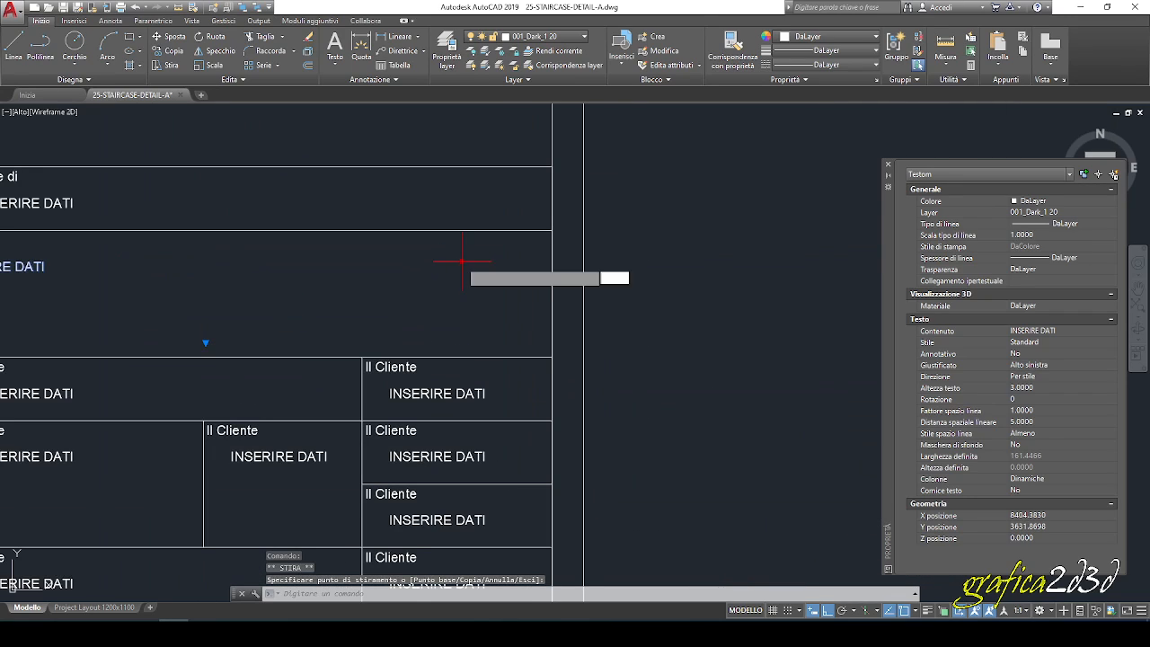
click(552, 261)
scroll(551, 261, down, 3)
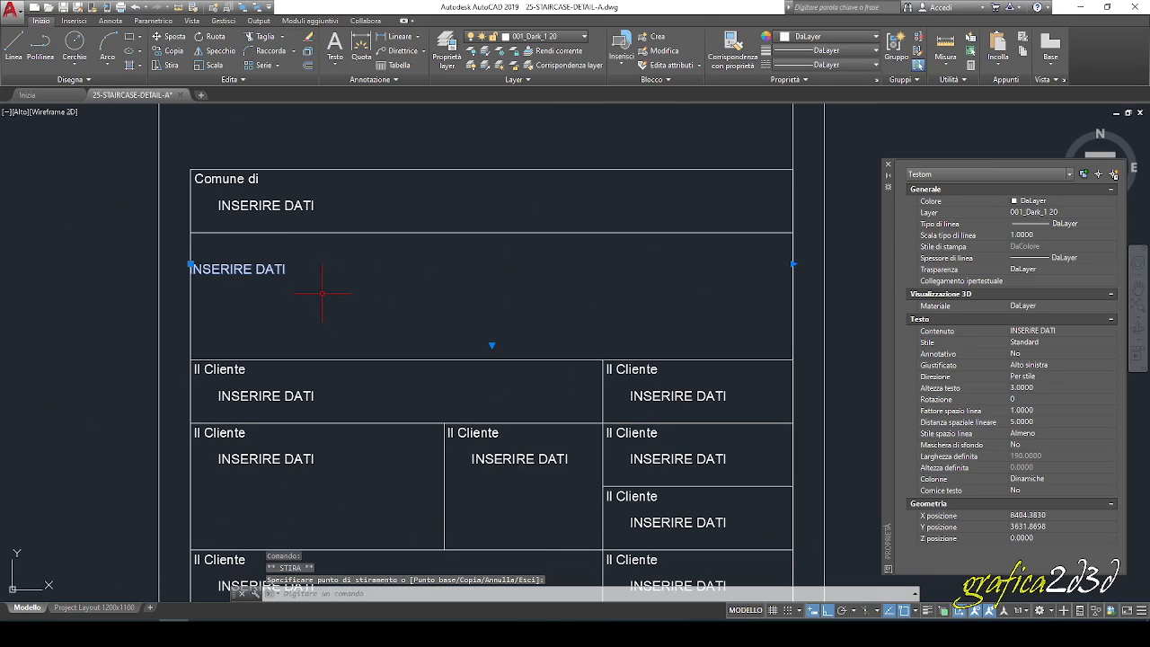
key(Escape)
Centre the tall row's "INSERIRE DATI" text and set its text height to 6.
double_click(285, 268)
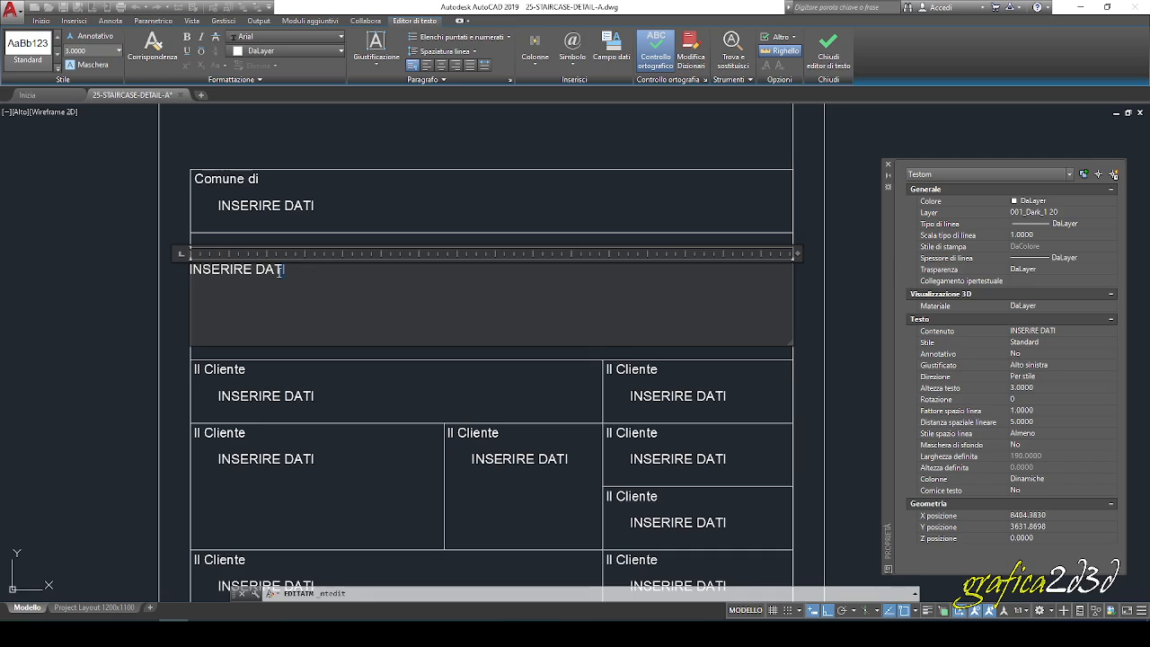
drag(279, 271, 183, 273)
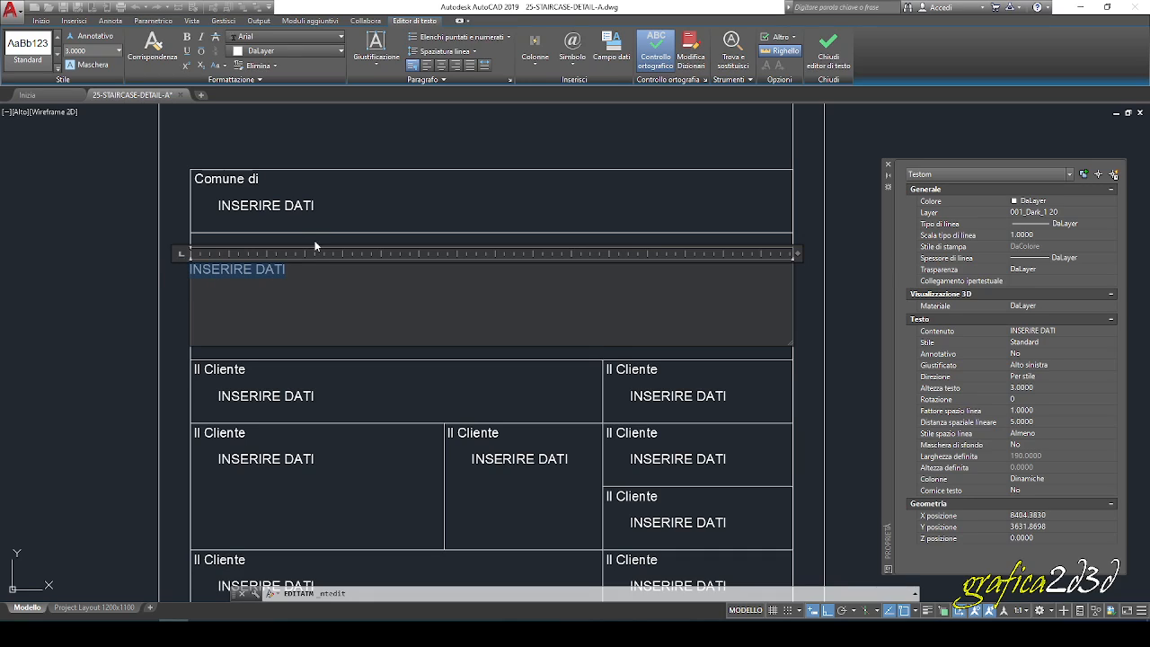
click(442, 66)
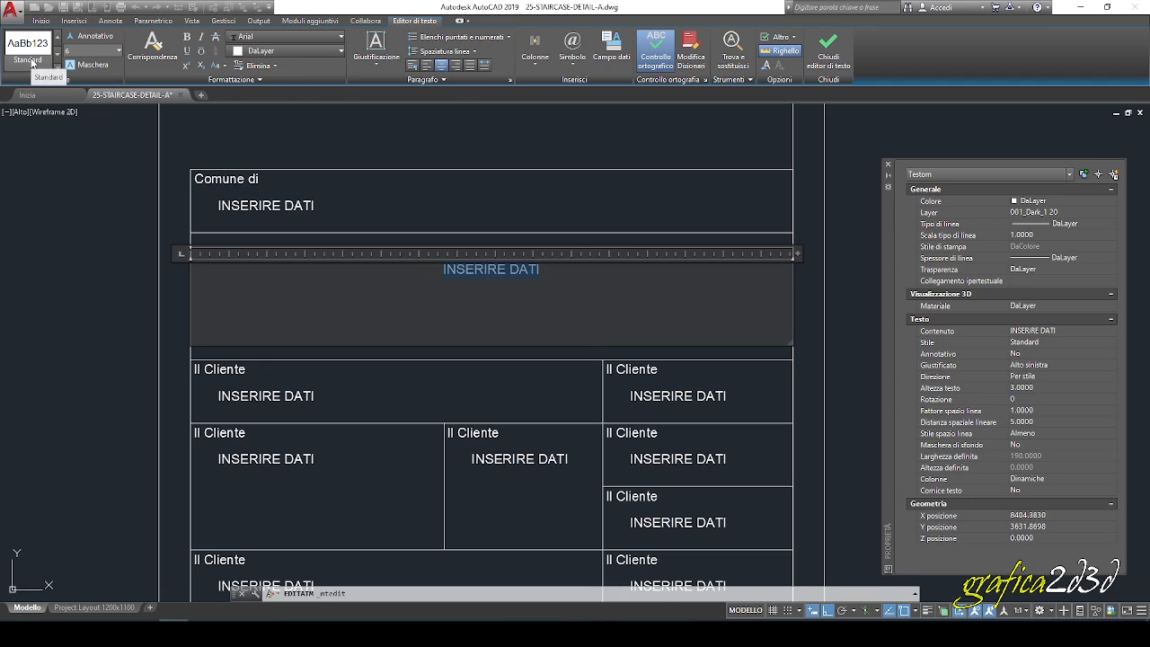
text(6)
key(Return)
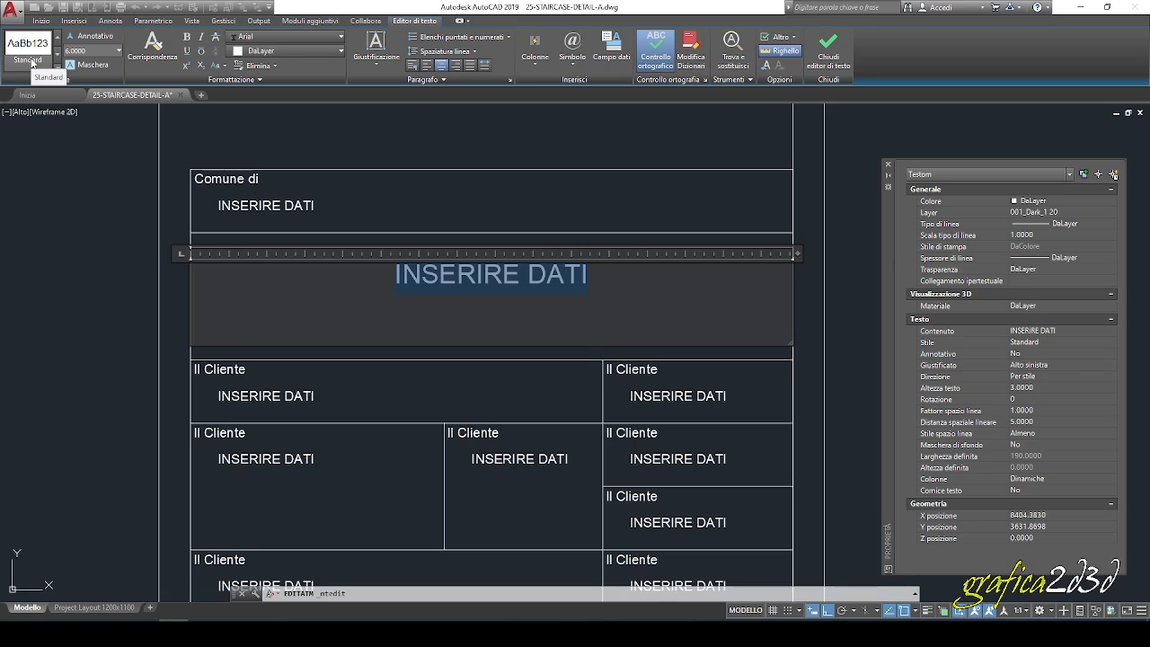
Replace the centred text in the tall row with "Nome Progetto" and finish editing.
text(Nome)
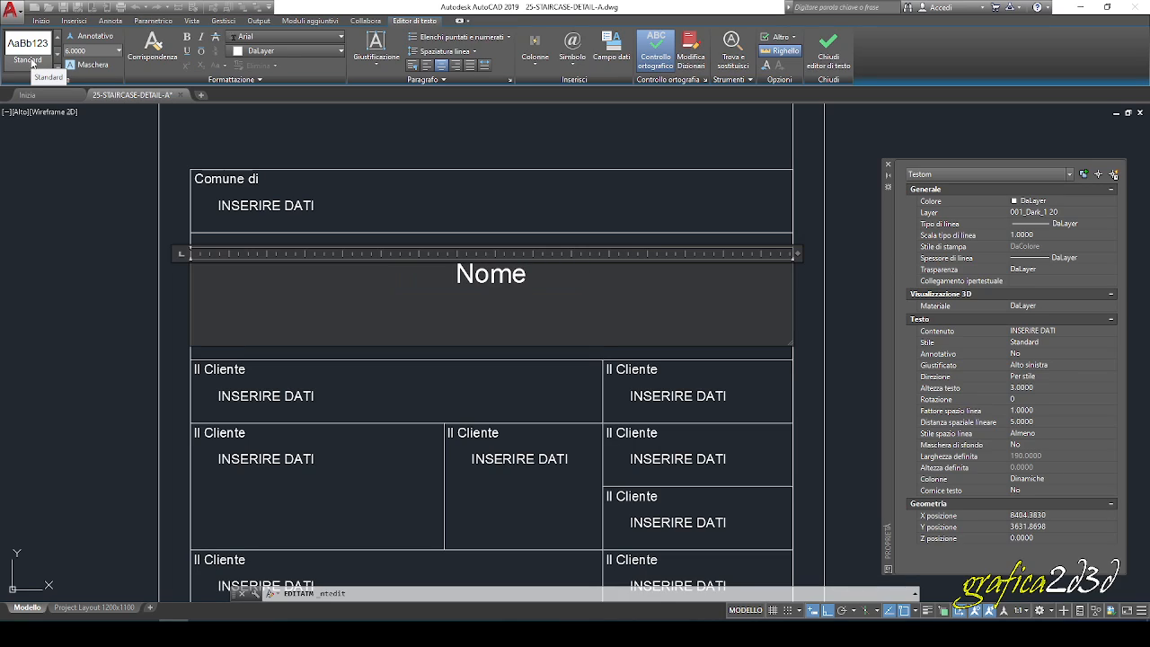
text( Pr)
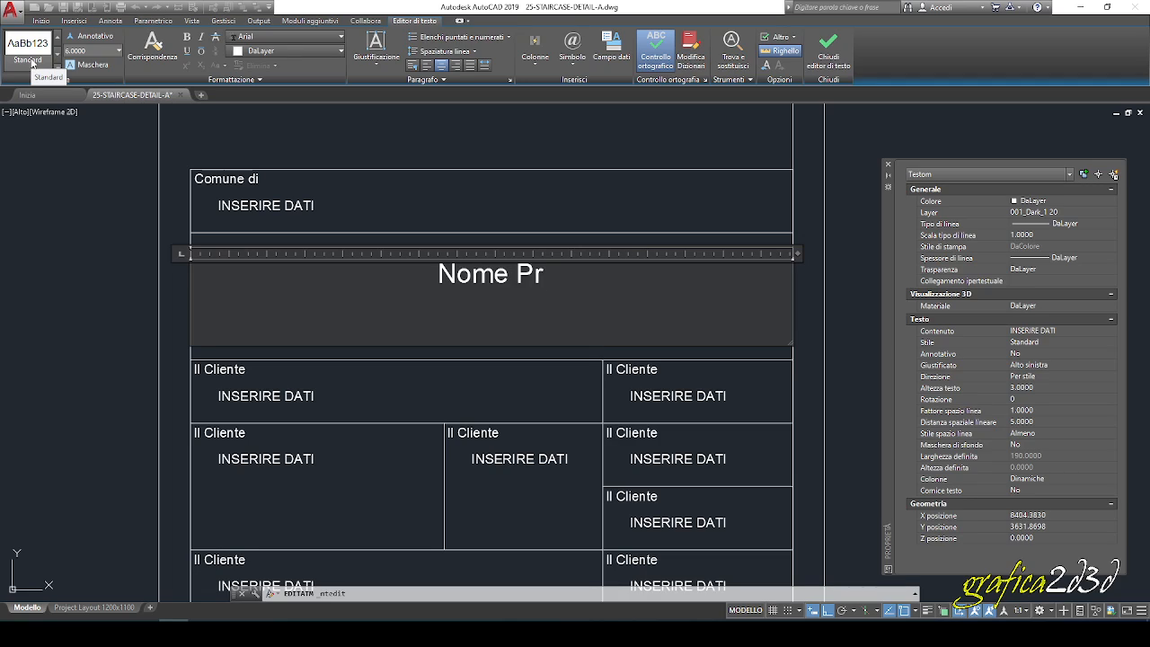
text(ogetto)
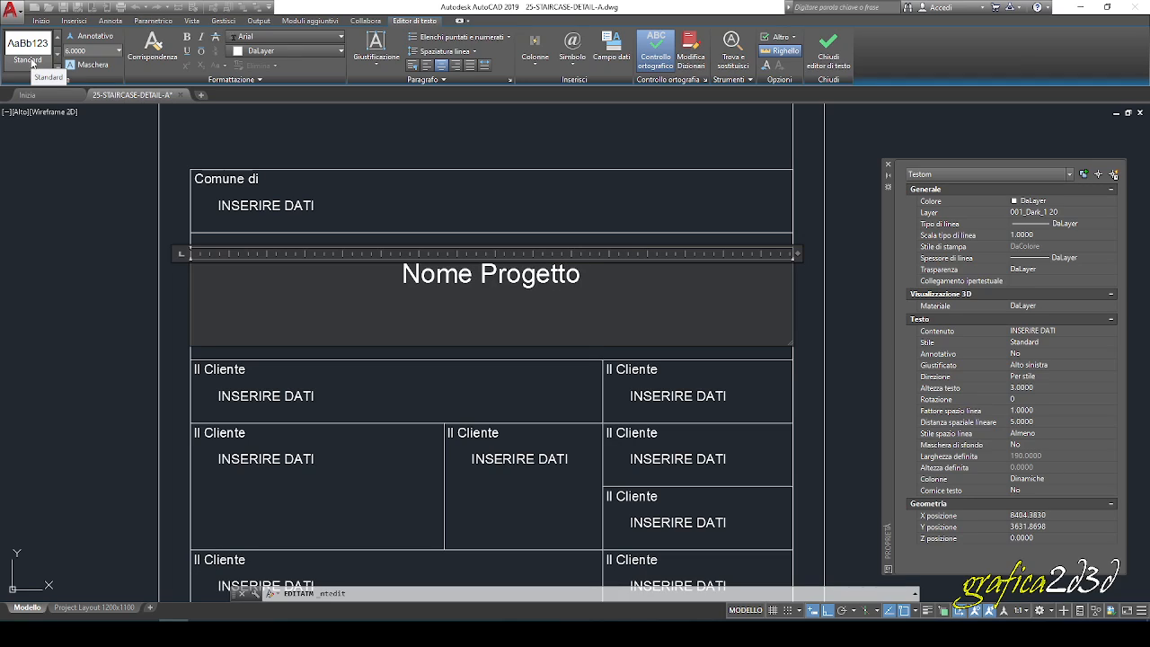
click(437, 215)
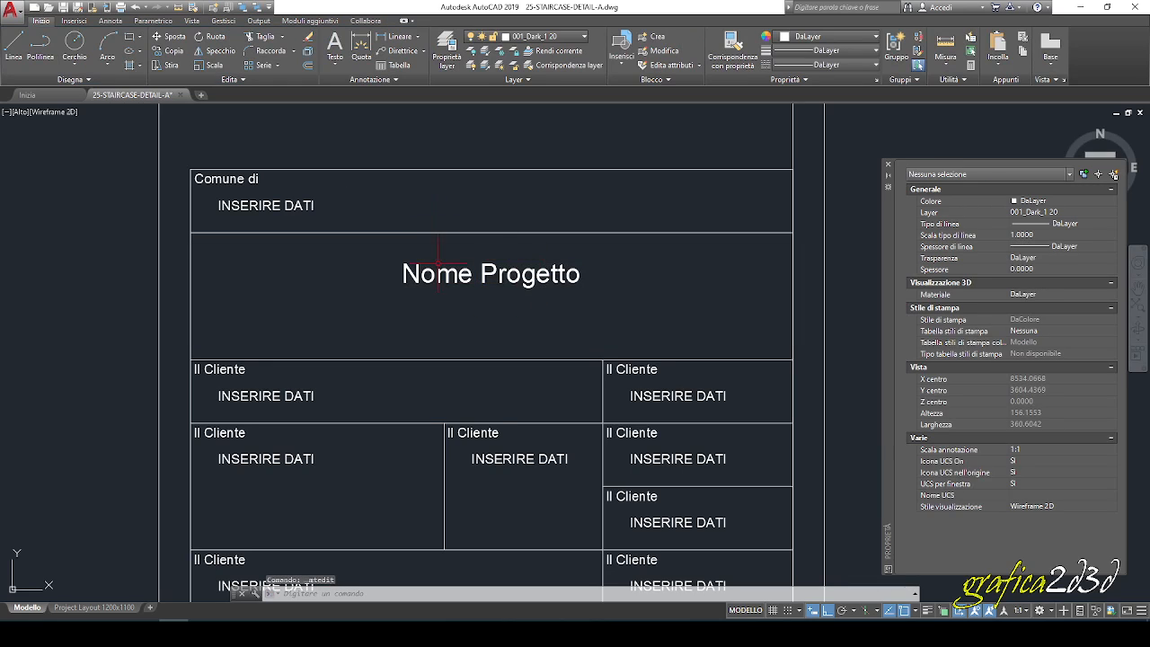
Change the "Il Cliente" heading in the wide cell directly below the "Nome Progetto" row to "Nome Tavola".
middle_drag(372, 346, 357, 284)
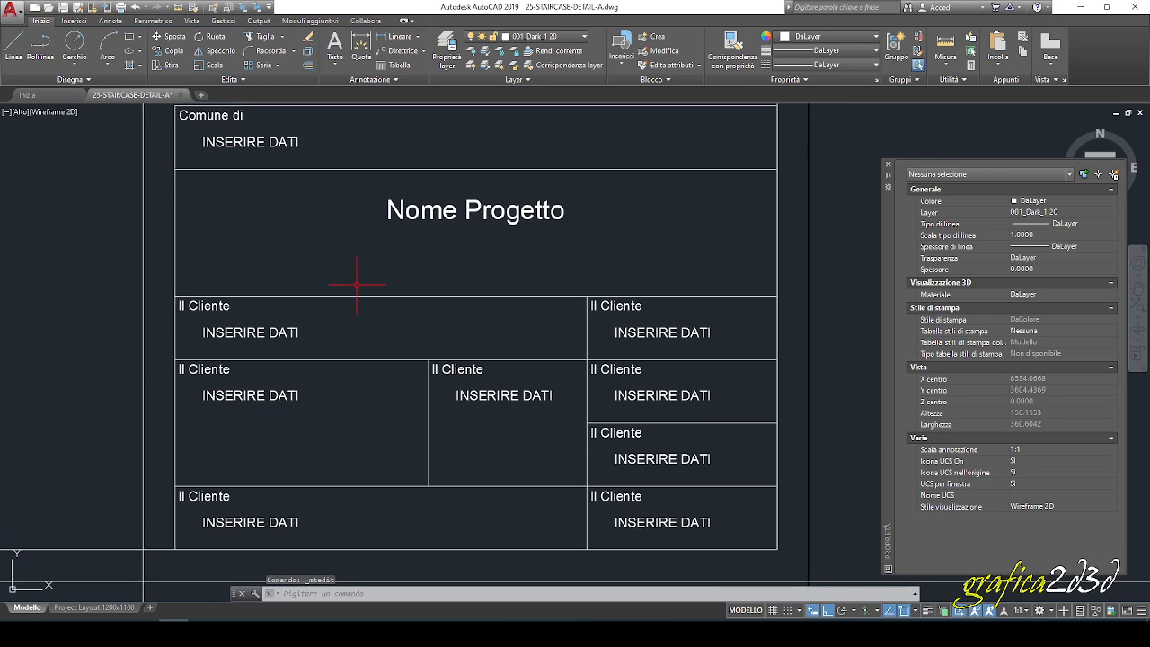
double_click(199, 306)
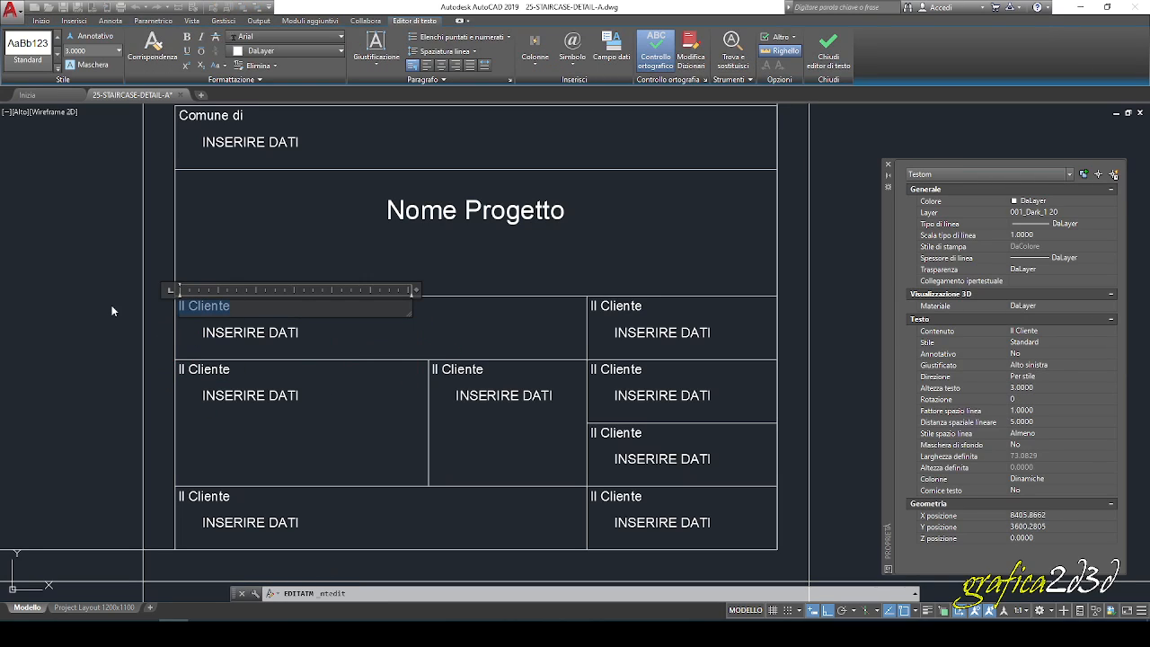
text(Nome Tavola)
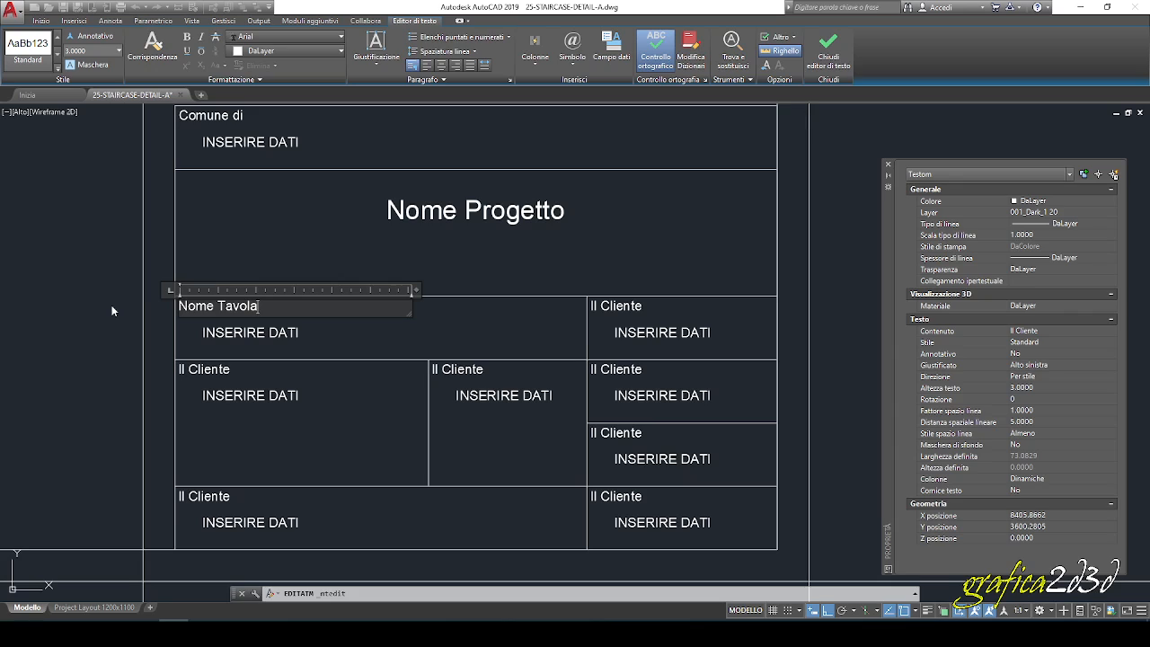
click(250, 434)
Change the "Il Cliente" heading in the tall cell below "Nome Tavola" to "Studio di progettazione".
scroll(251, 434, up, 2)
click(203, 369)
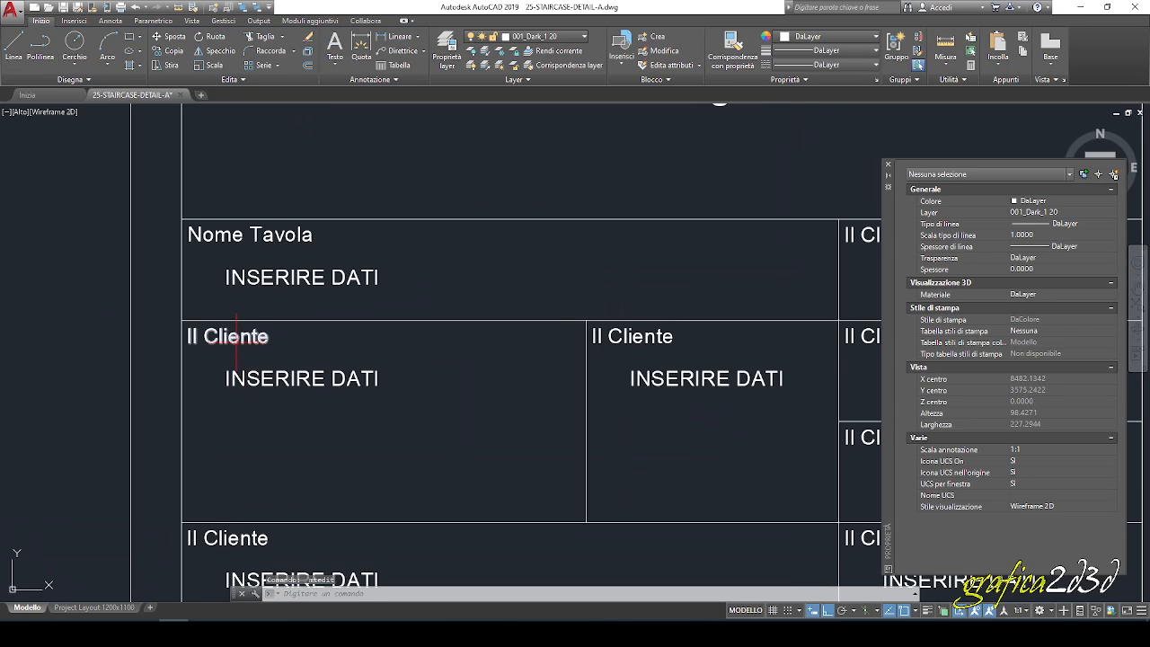
double_click(270, 339)
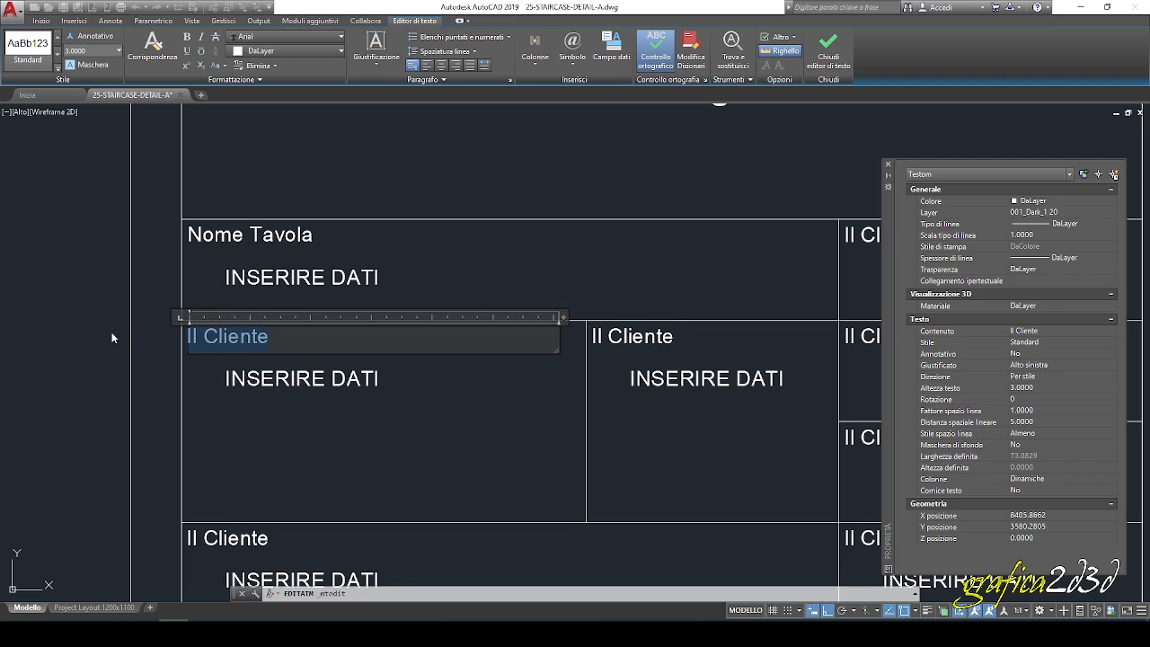
text(Studio di pro)
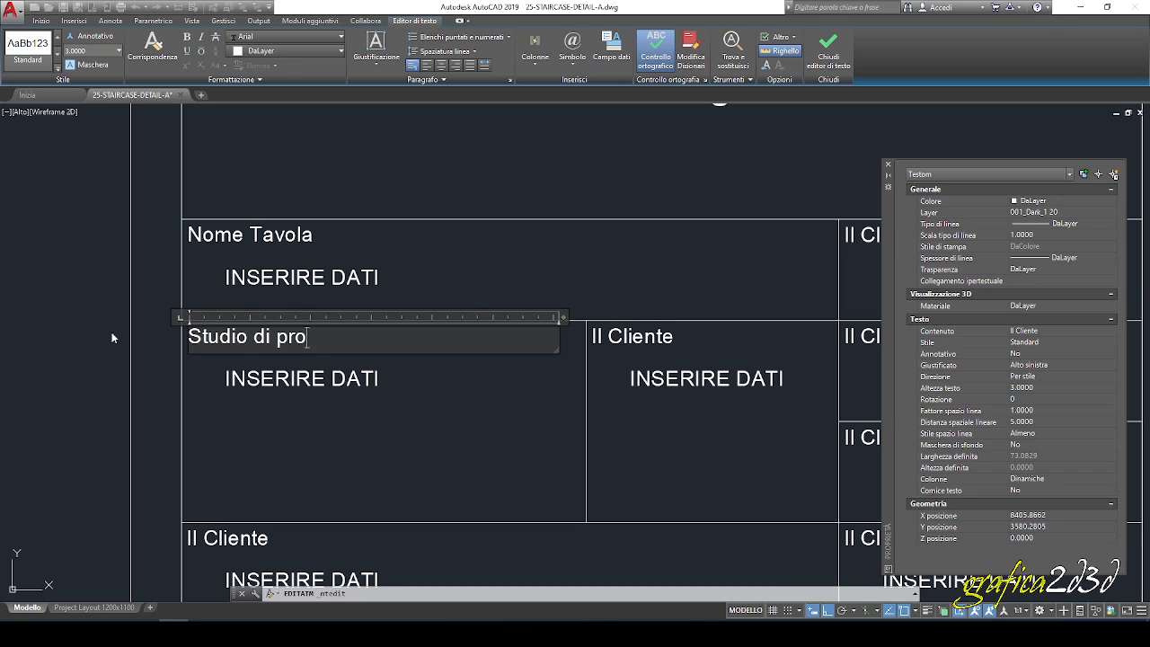
text(ione)
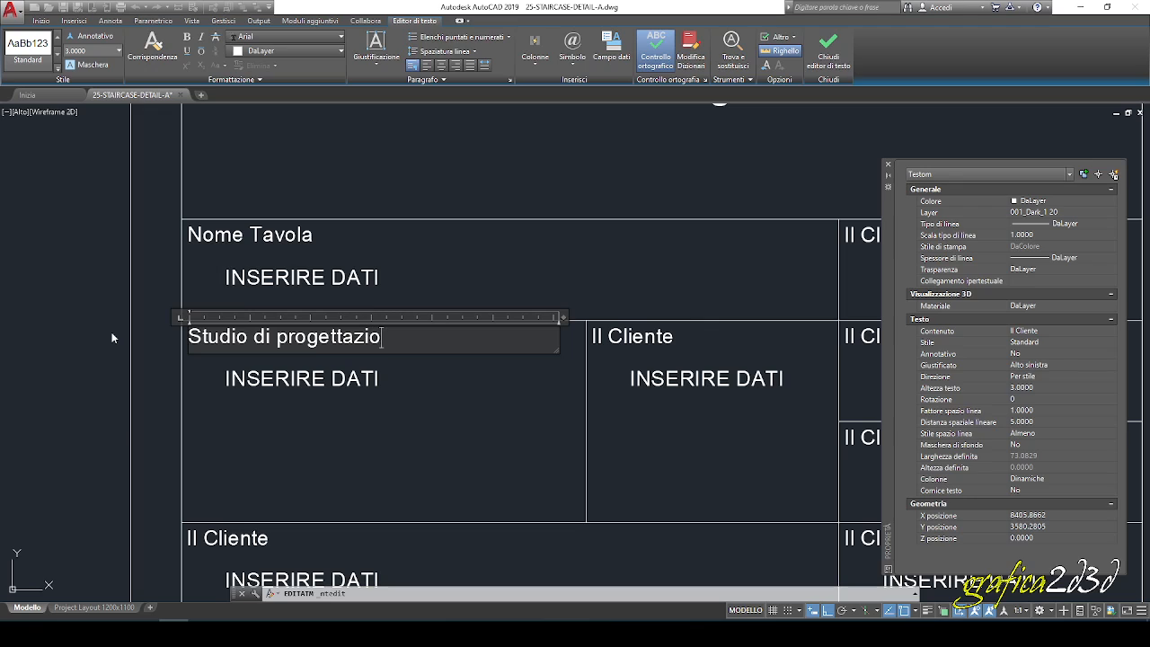
click(304, 386)
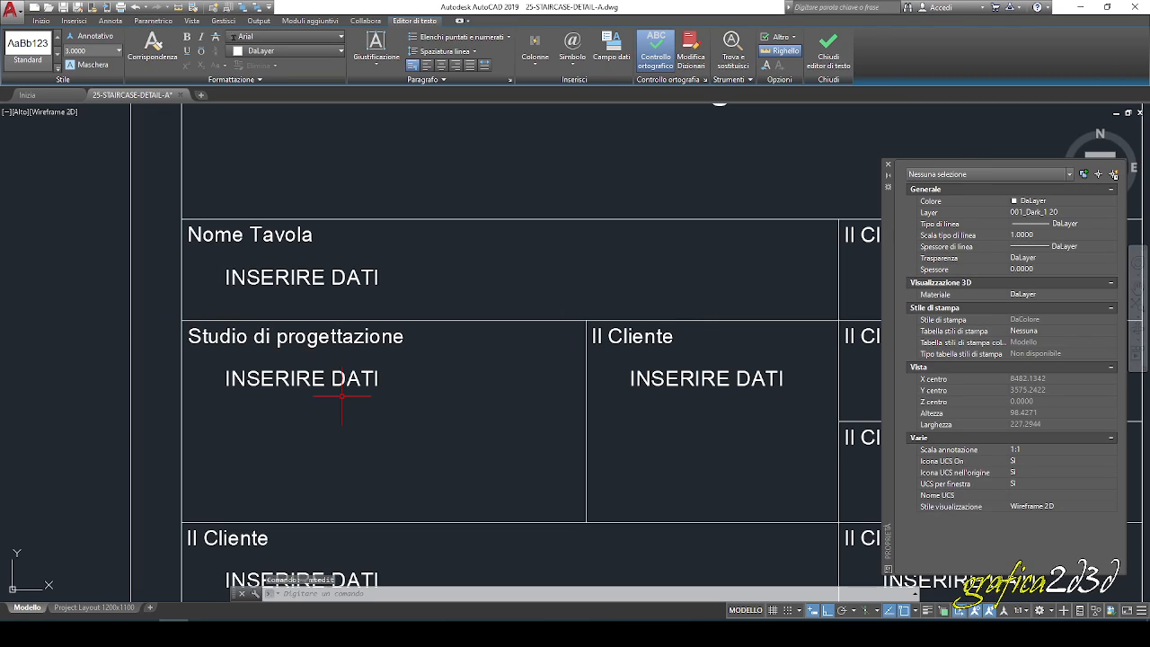
Change the "Il Cliente" heading in the cell beside "Studio di progettazione" to "Il Progettista".
middle_drag(652, 377, 572, 356)
double_click(573, 315)
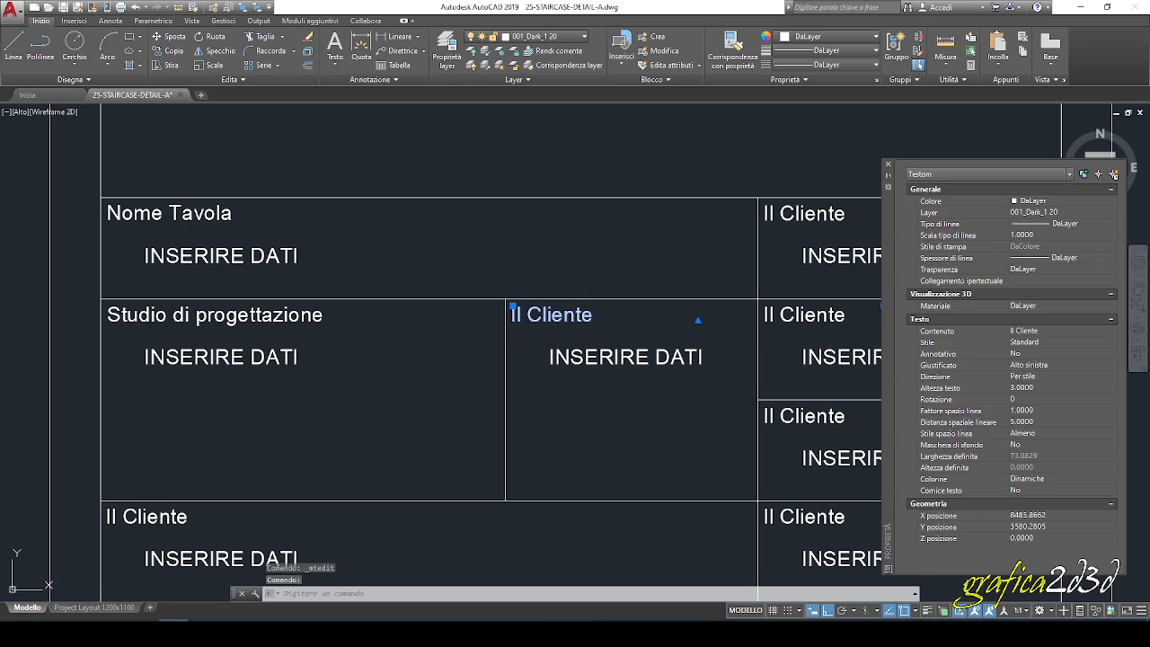
double_click(548, 316)
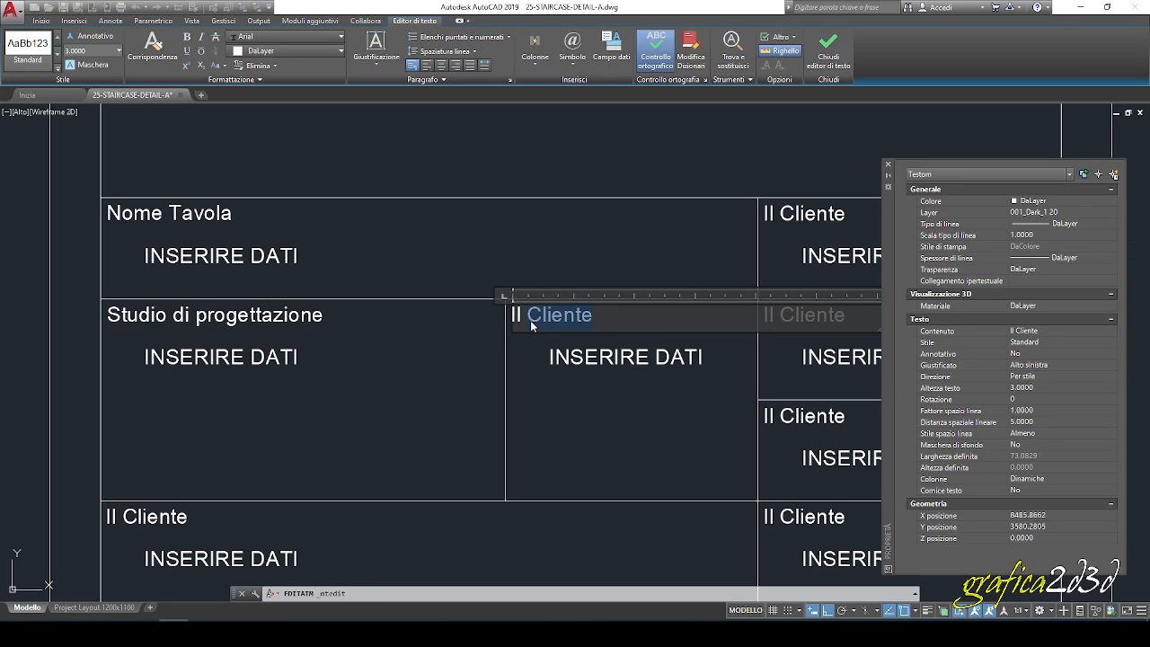
text(Prog)
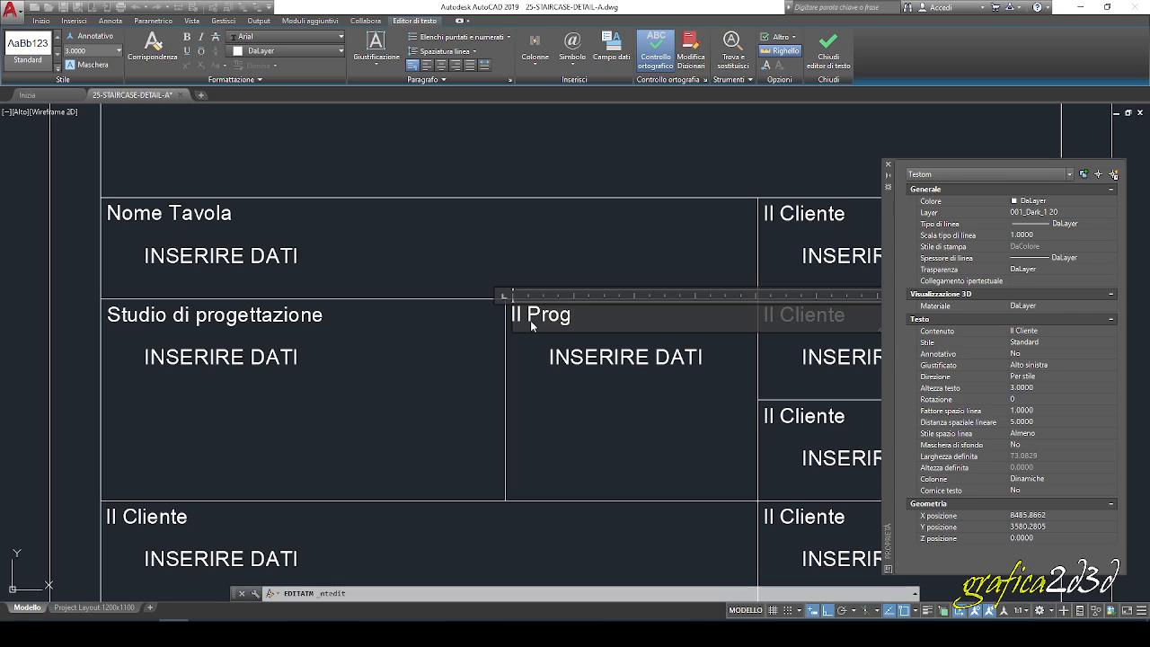
text(ettista)
click(485, 390)
Replace the "Il Cliente" heading in the cell beside "Nome Tavola" with "Tavola n°".
mouse_move(696, 327)
middle_down()
mouse_move(467, 326)
mouse_move(477, 257)
middle_up()
double_click(483, 221)
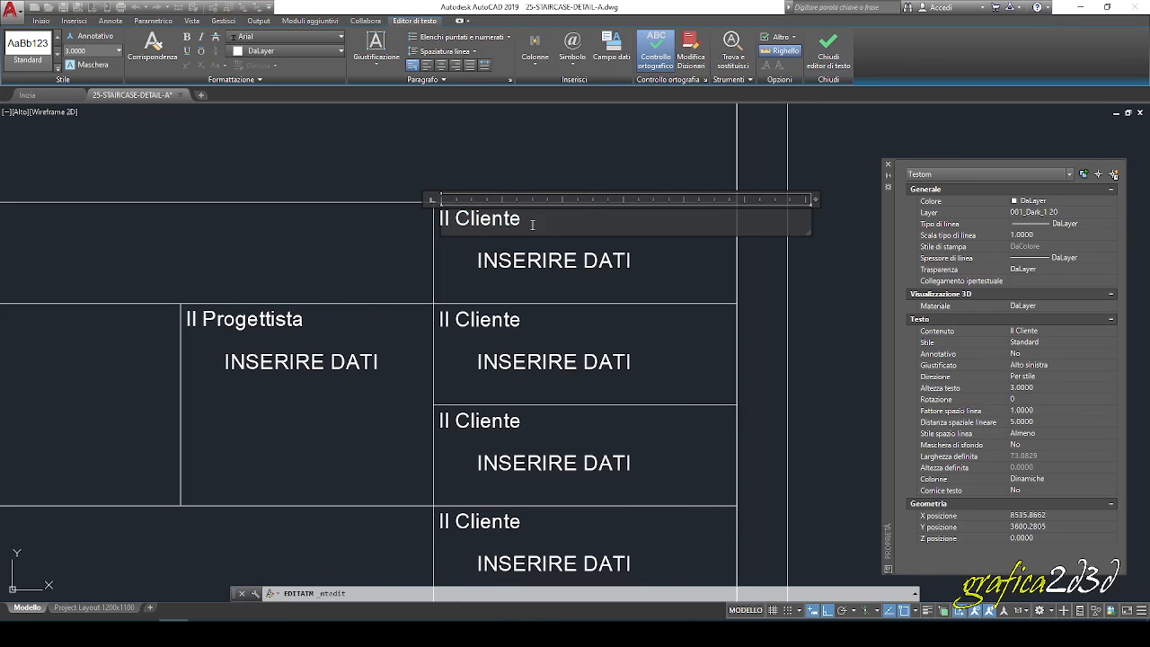
drag(553, 223, 372, 223)
text(TA)
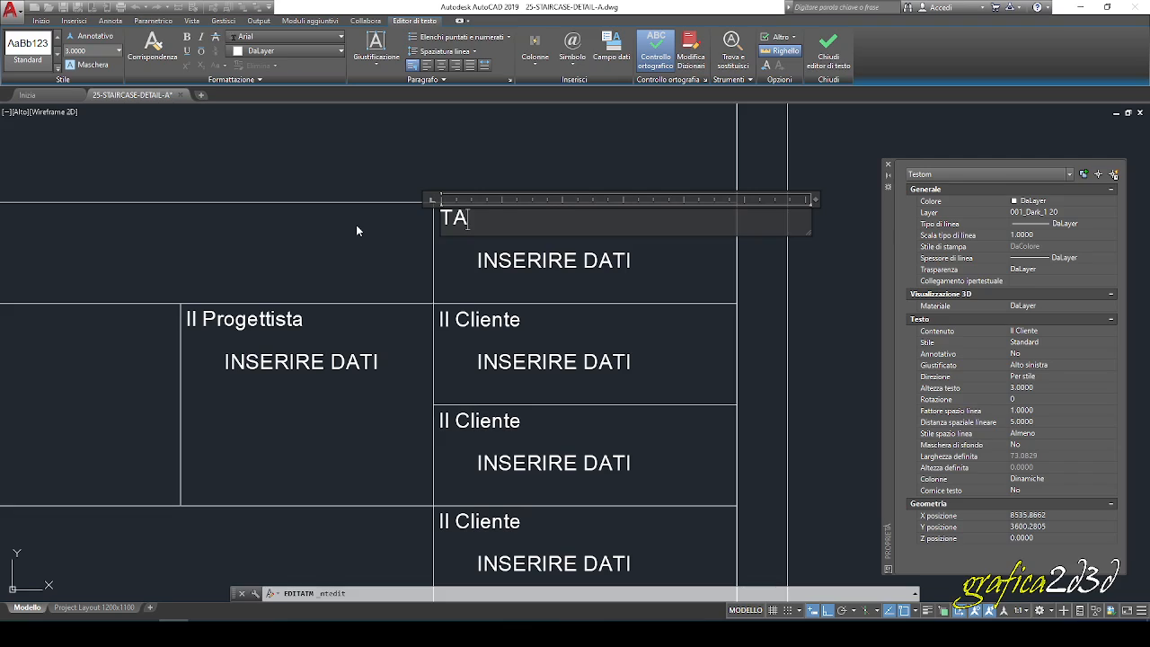
key(BackSpace)
text(avola n#)
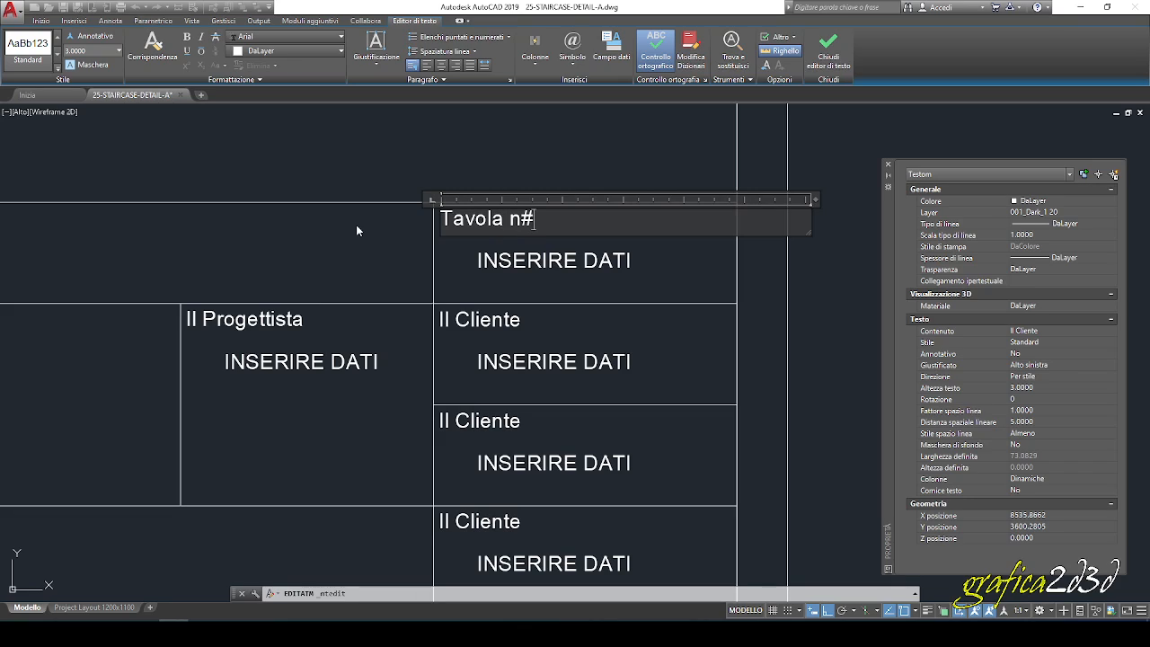
key(BackSpace)
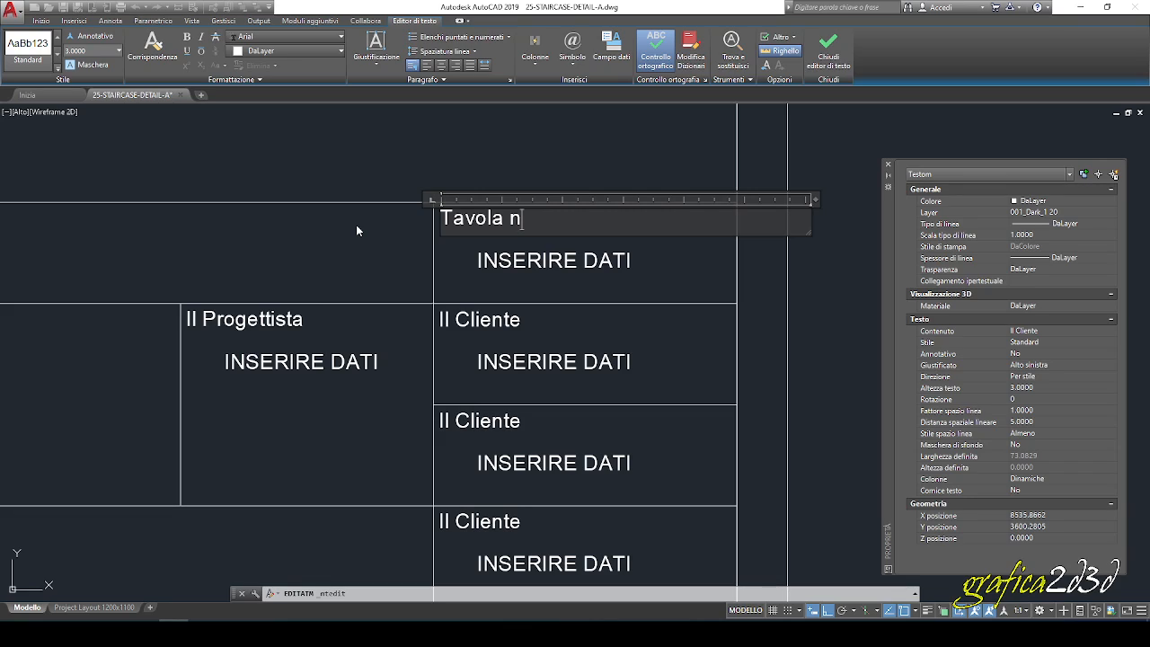
text(°)
click(523, 286)
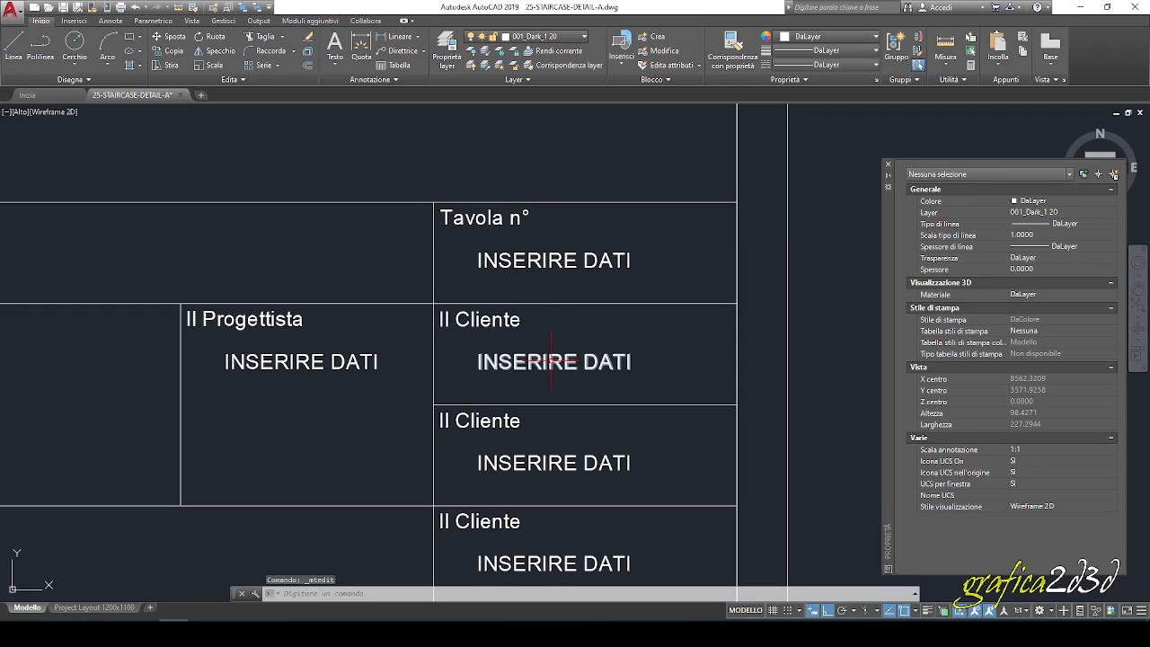
Replace the "Il Cliente" heading in the cell directly below "Tavola n°" with "Scala".
middle_drag(513, 360, 513, 290)
click(501, 252)
double_click(502, 251)
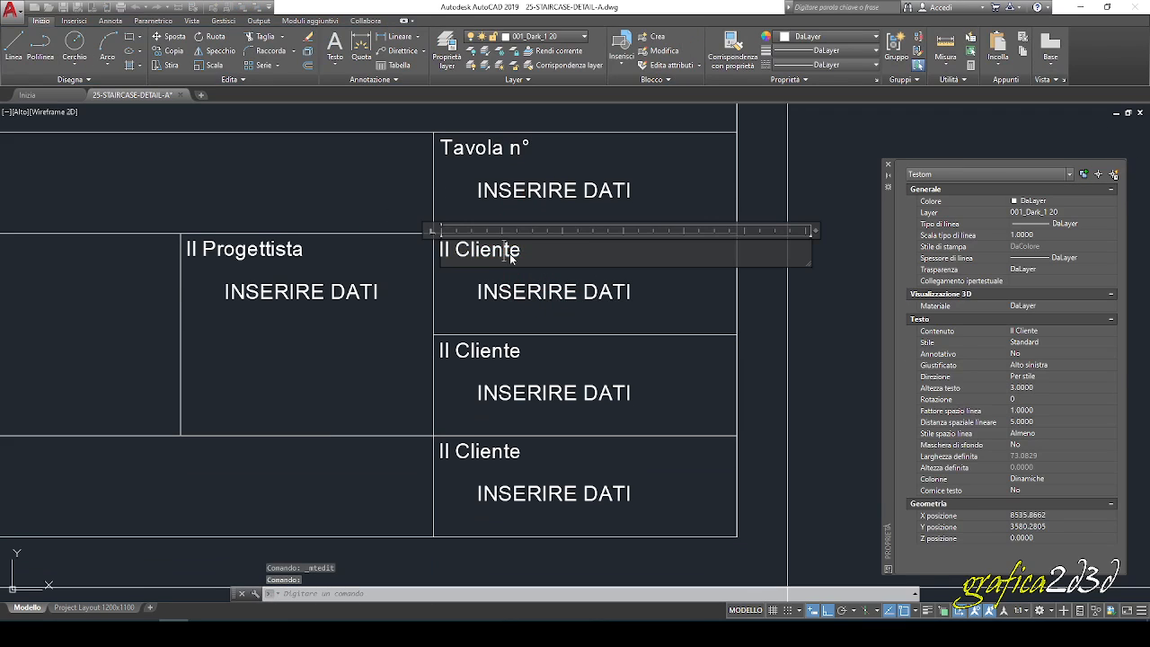
text(Scala)
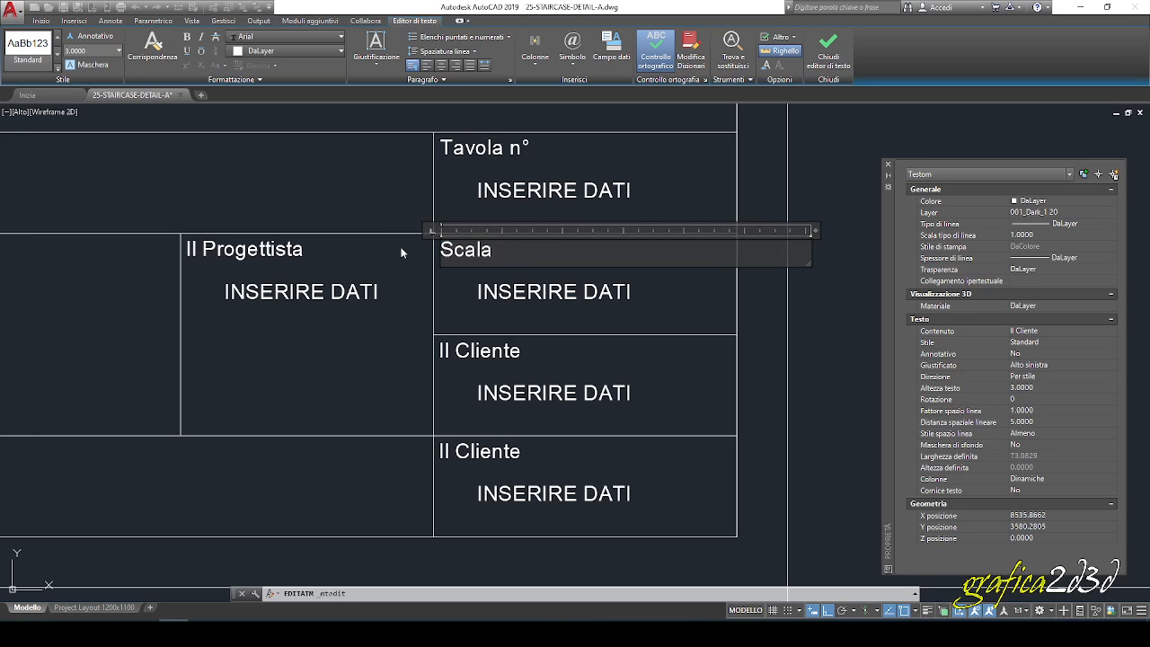
click(483, 349)
Replace the "Il Cliente" heading in the cell directly below "Scala" with "Data".
click(486, 345)
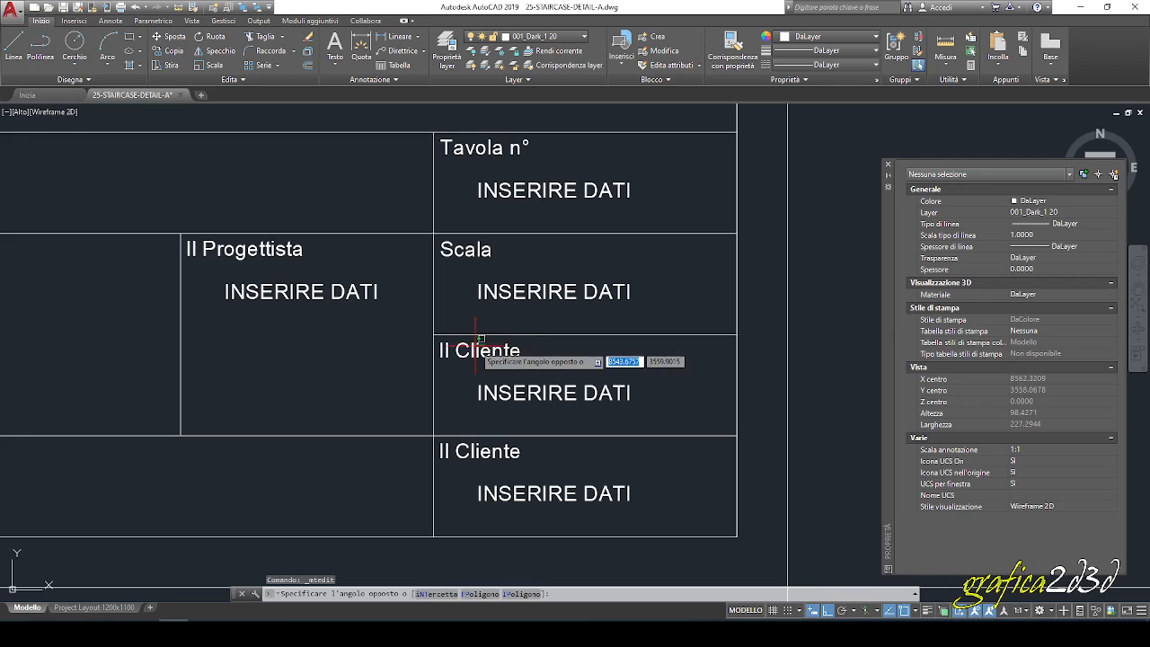
double_click(475, 346)
drag(523, 354, 430, 353)
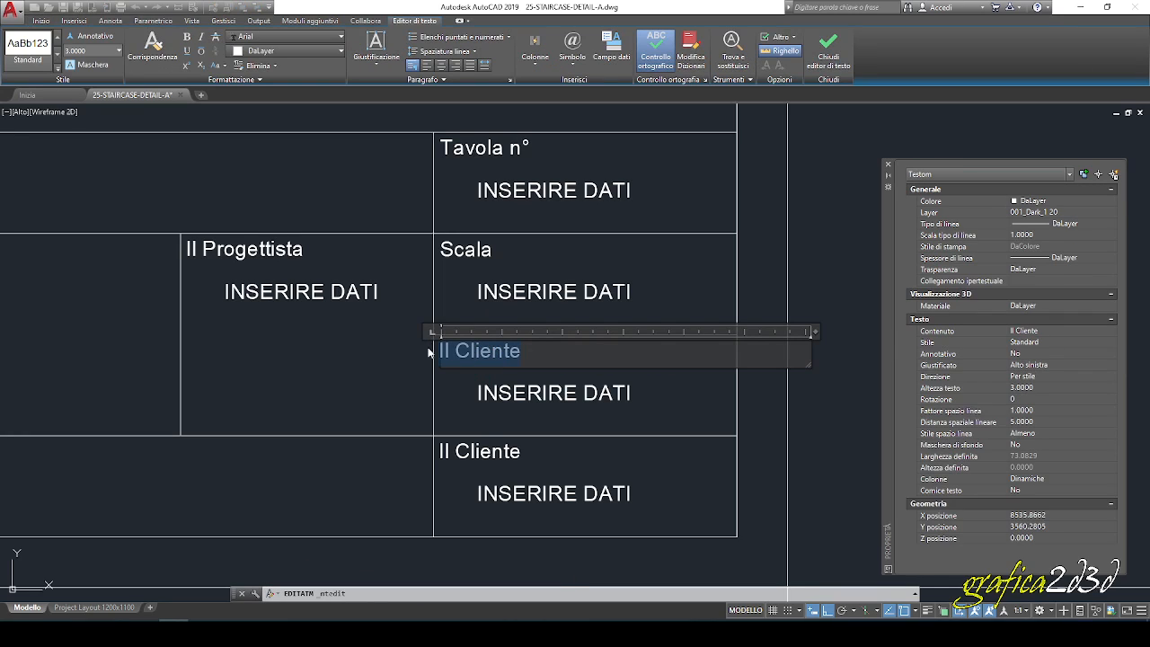
text(Data)
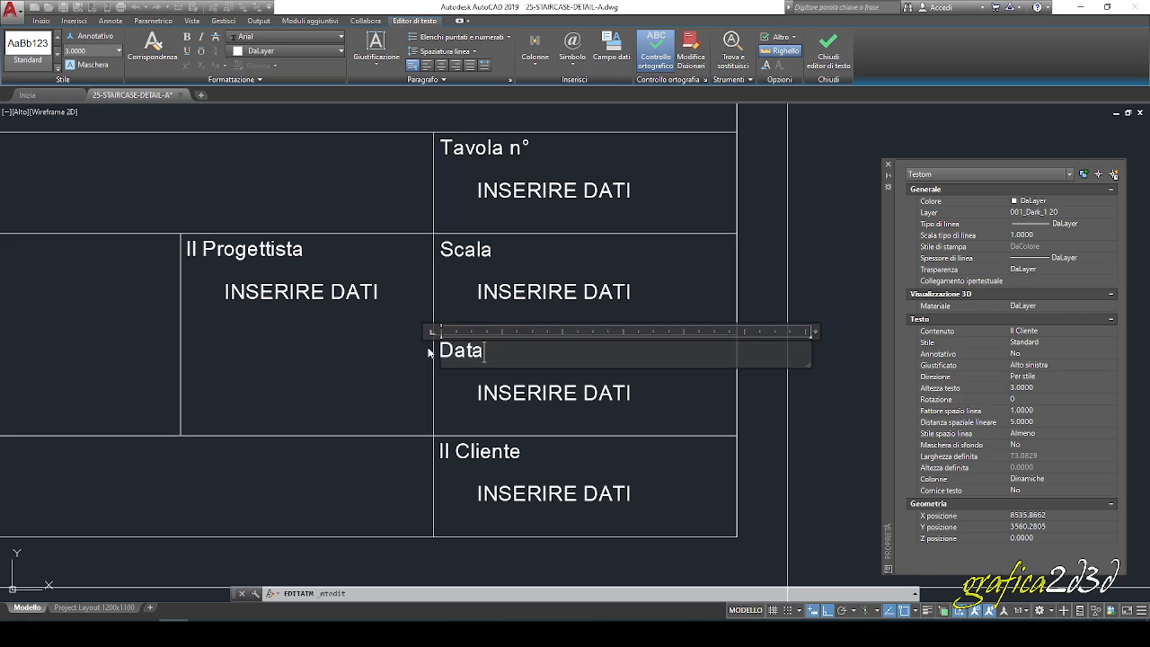
click(450, 385)
Replace the "Il Cliente" heading in the title block's lower right corner cell with "Aggiornamenti".
middle_drag(487, 397, 479, 333)
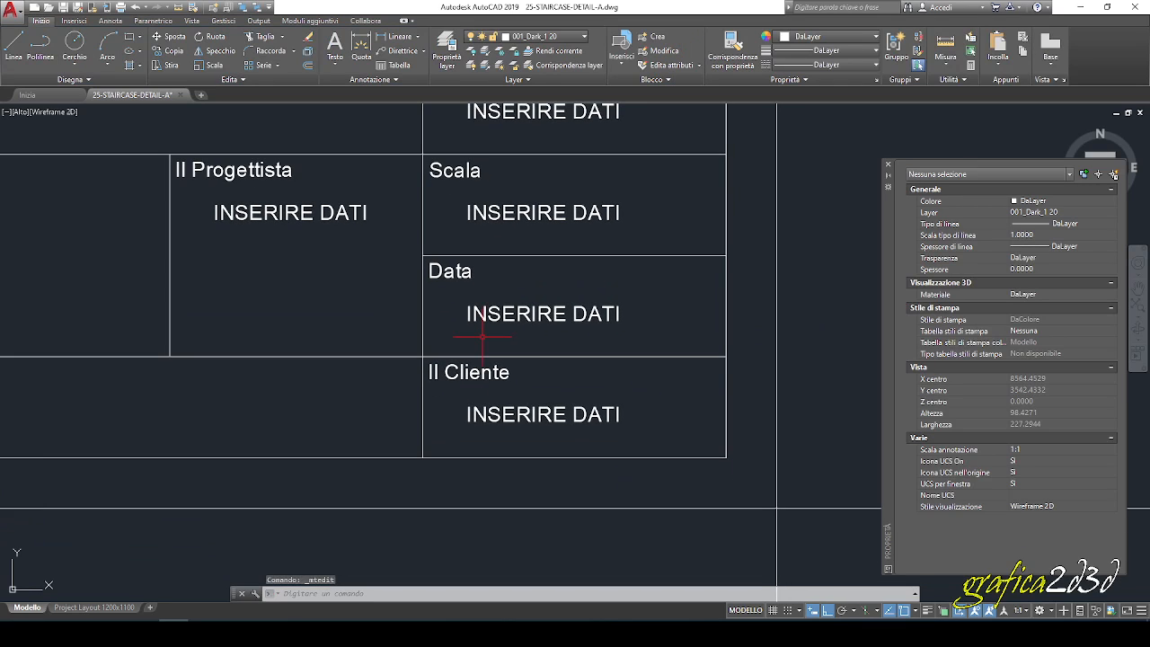
double_click(491, 370)
drag(524, 372, 387, 372)
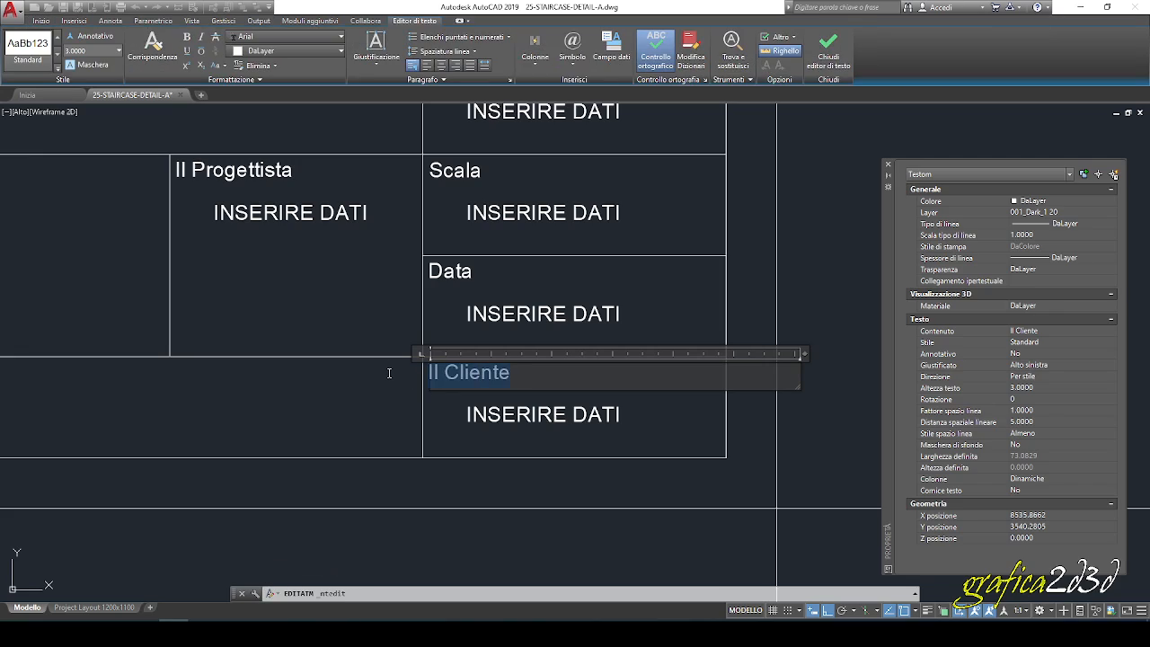
text(Aggior)
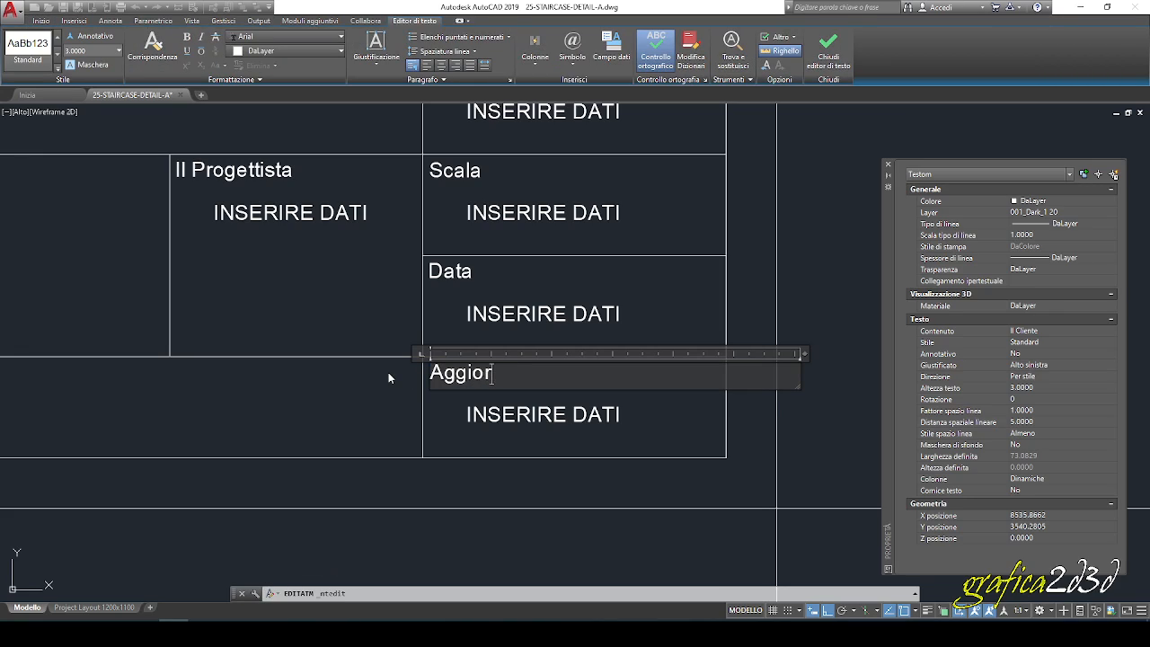
text(namenti)
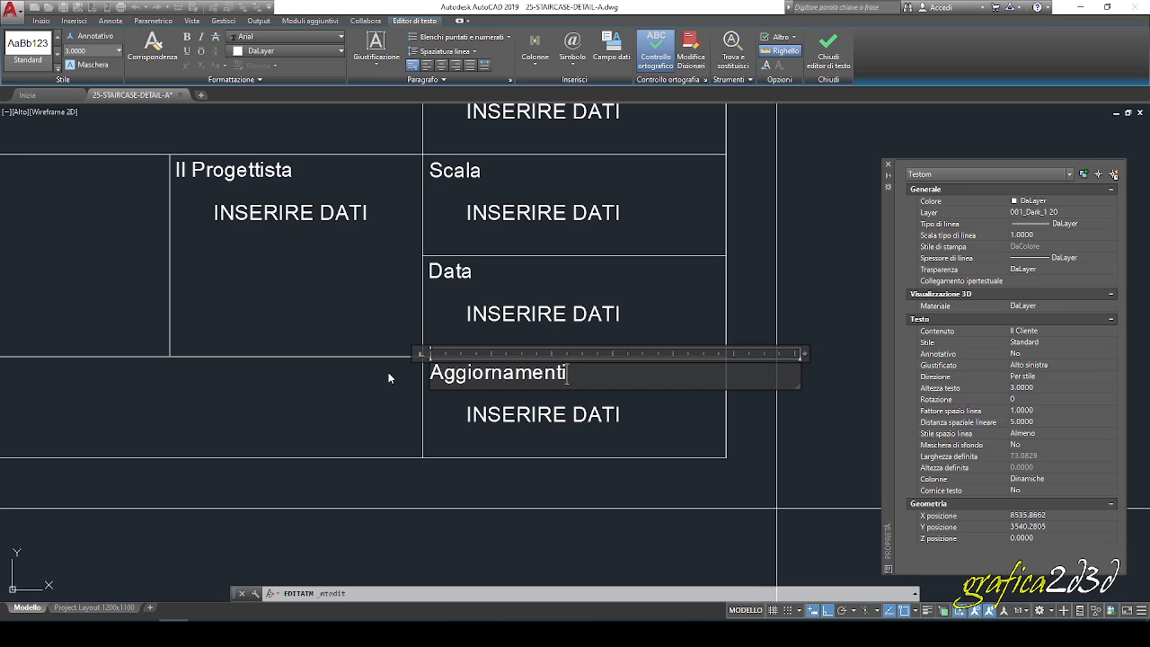
click(364, 304)
Delete the 210 dimension below the sheet's right-hand column.
scroll(390, 321, down, 6)
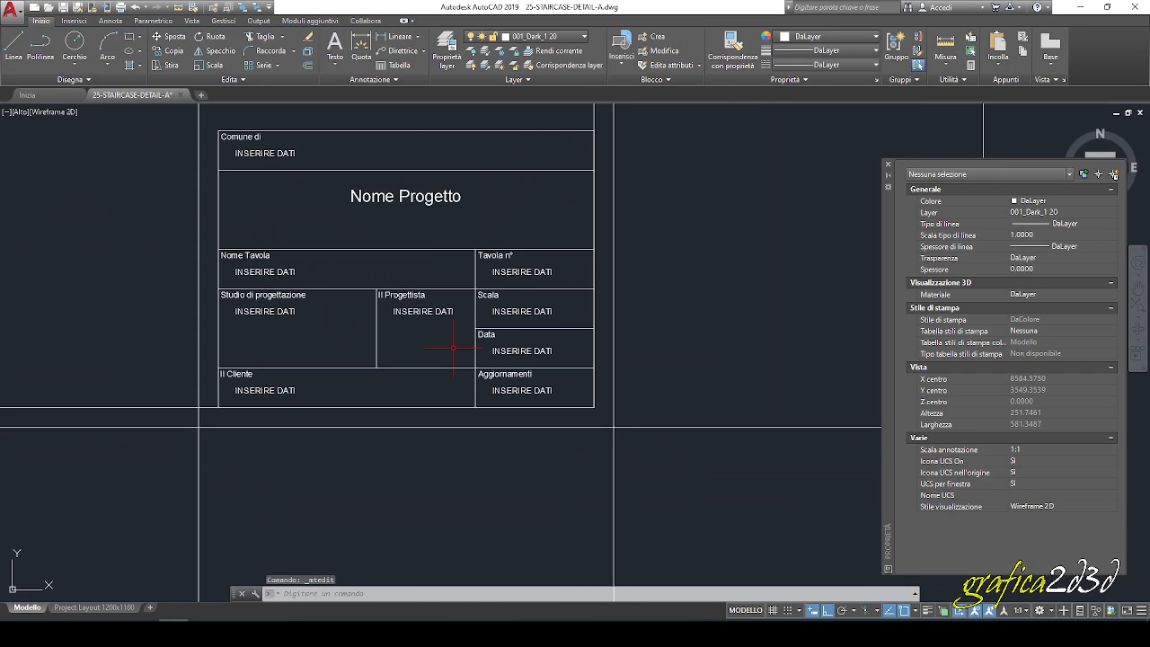
middle_drag(456, 350, 471, 393)
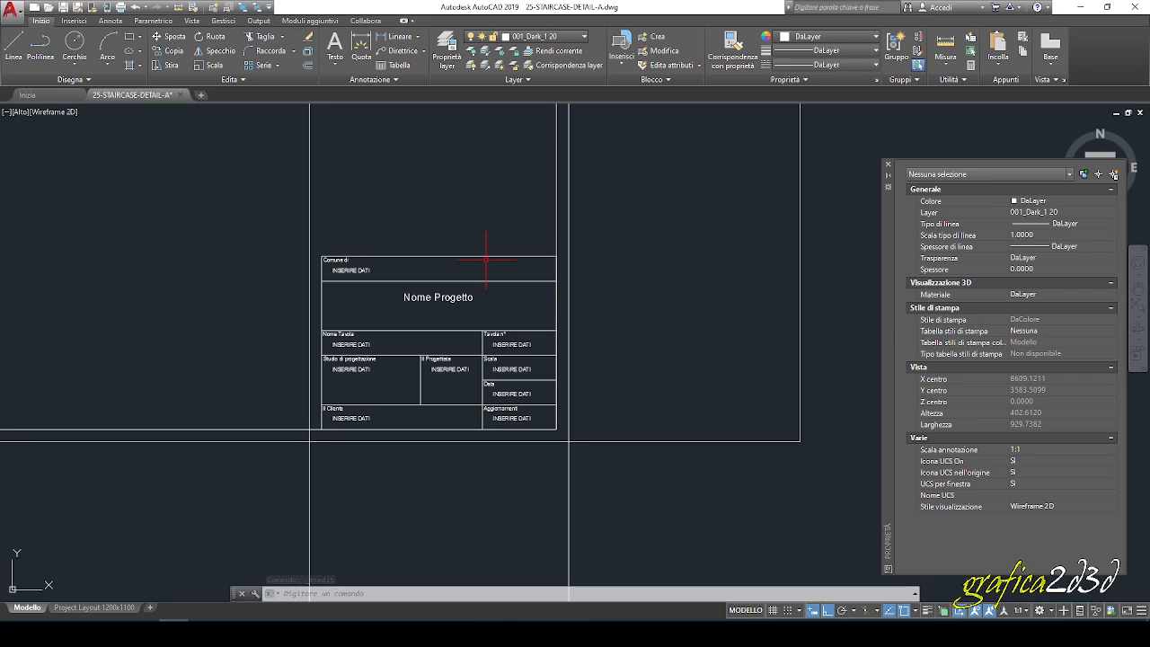
scroll(486, 260, down, 6)
click(599, 463)
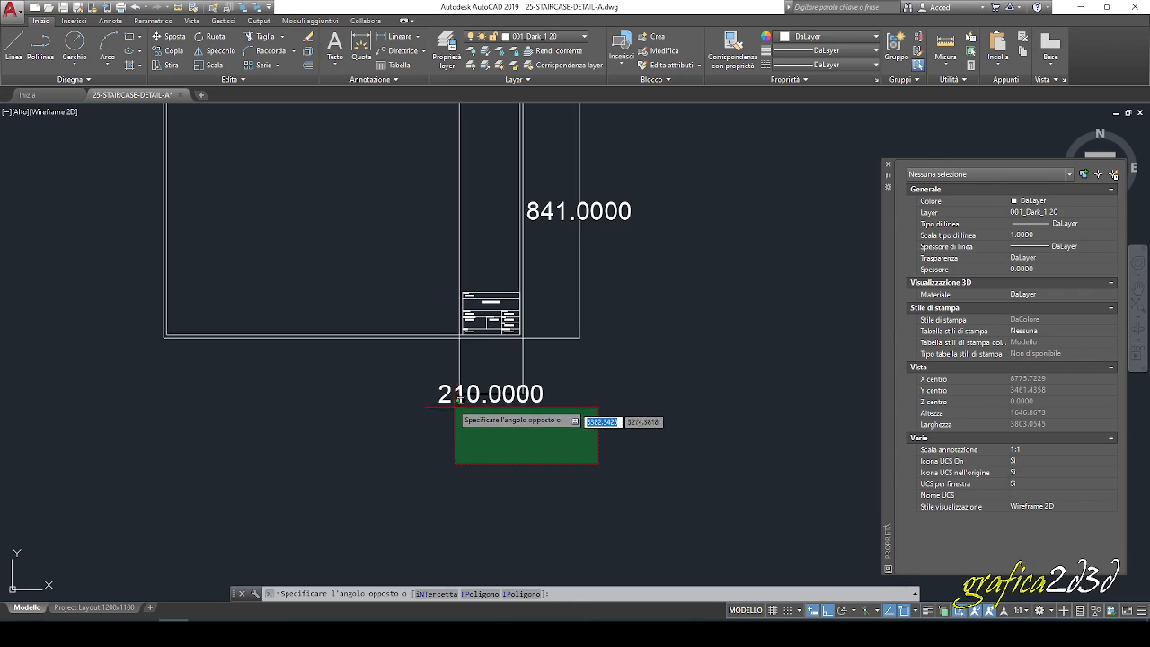
click(456, 409)
key(Delete)
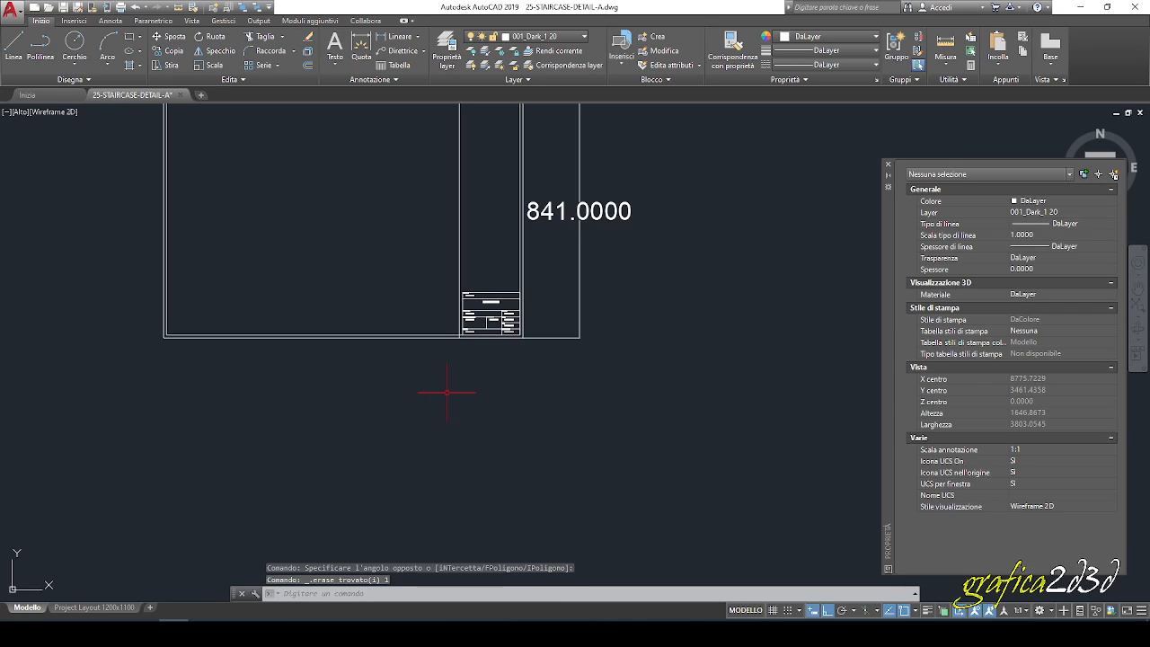
Delete the vertical 841 dimension along the sheet's right side.
middle_drag(636, 230, 604, 321)
click(611, 352)
click(545, 273)
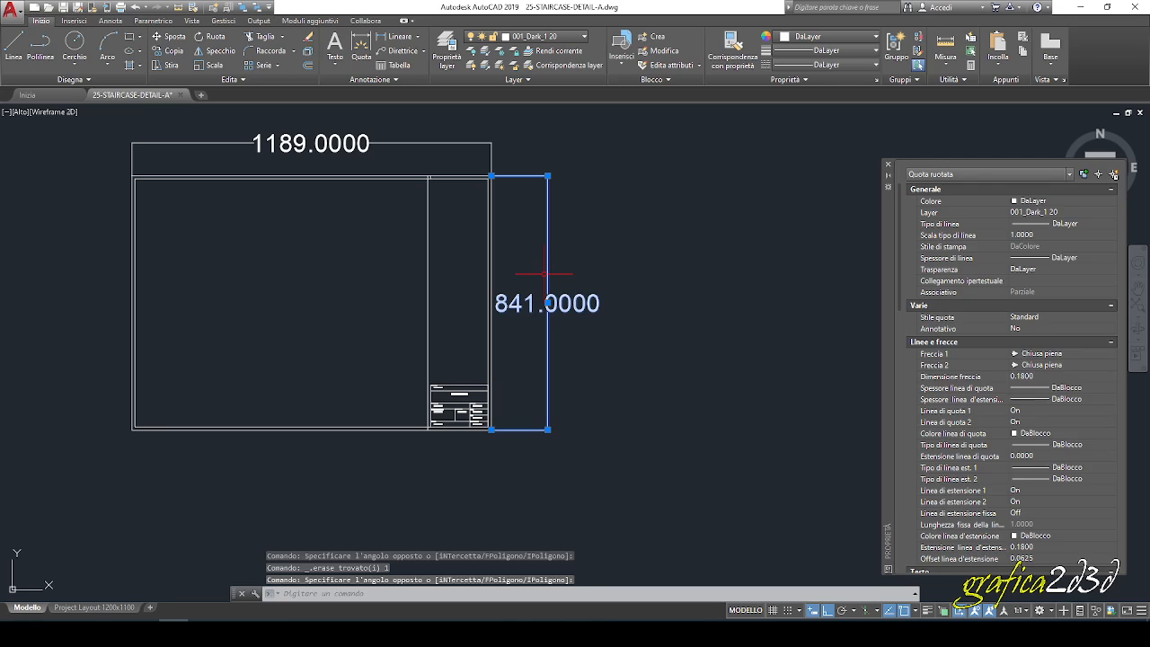
key(Delete)
Delete the long vertical line that separates the right-hand column from the rest of the sheet.
scroll(467, 297, up, 6)
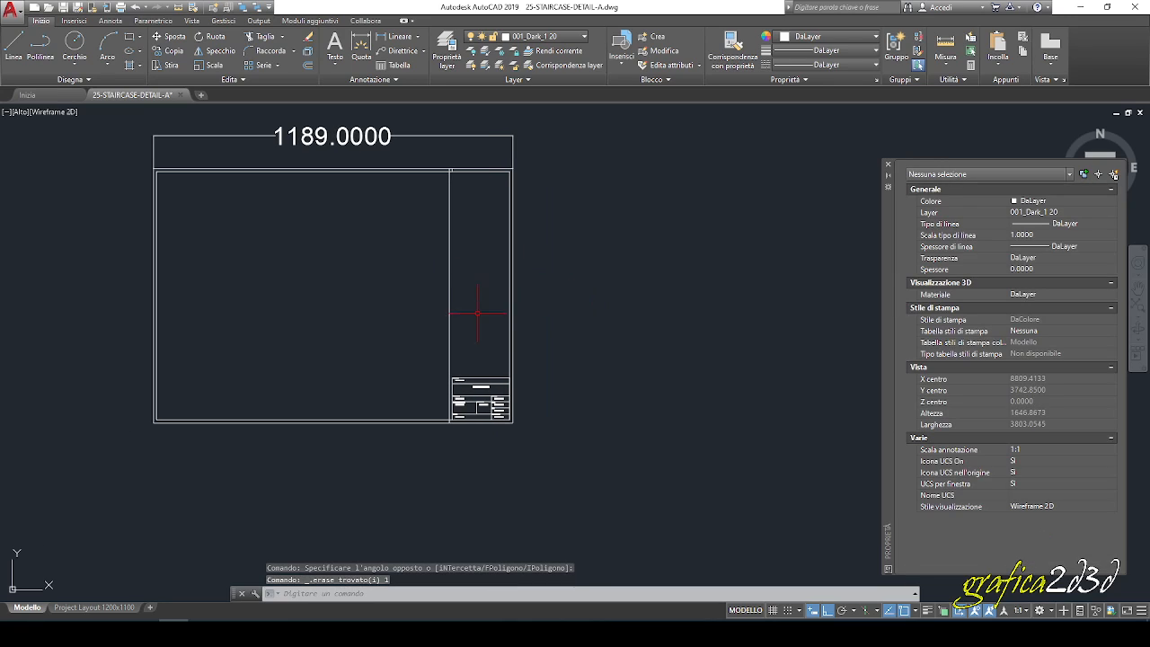
scroll(427, 315, down, 4)
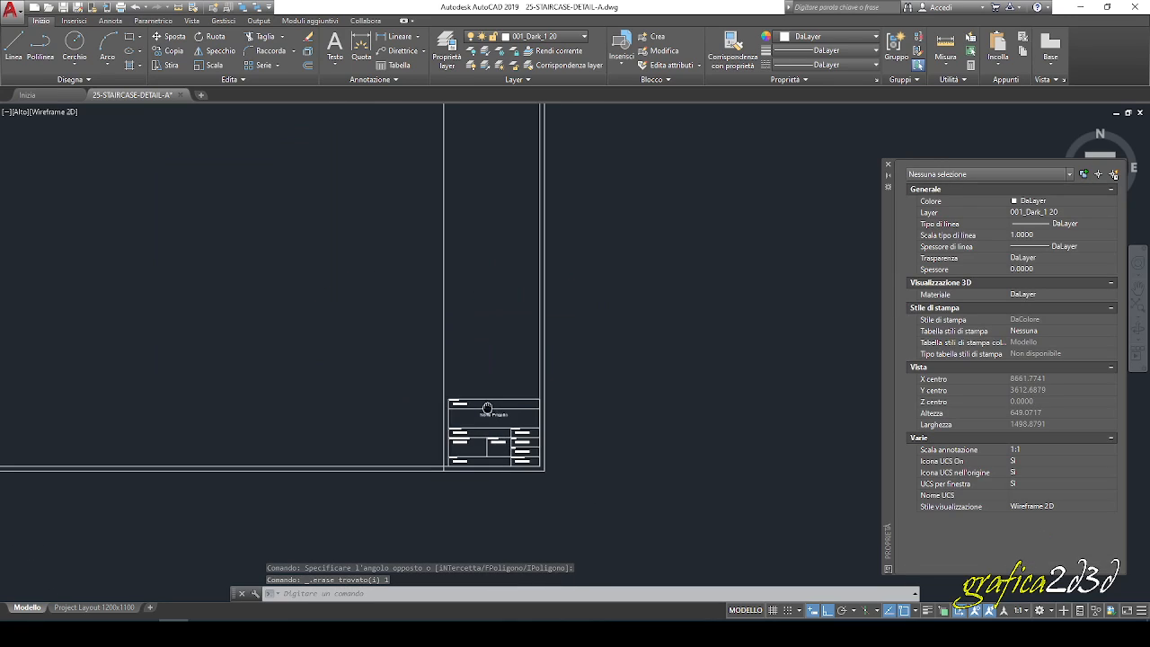
click(467, 313)
click(430, 320)
key(Delete)
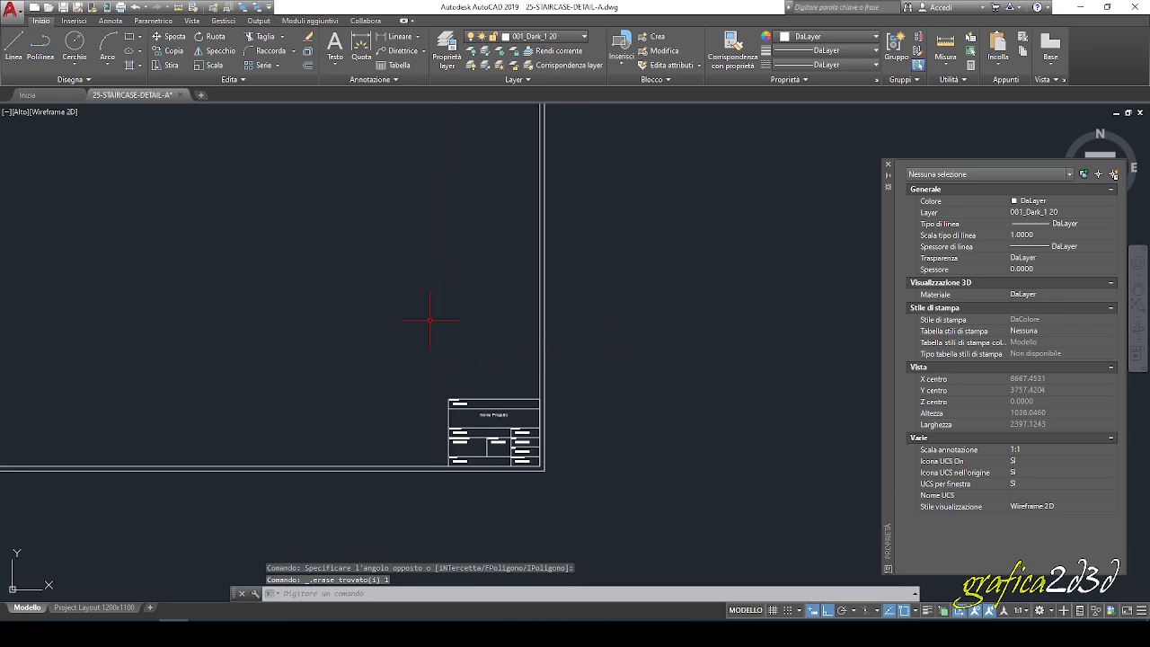
Delete the short leftover column line between the two frame borders at the sheet's upper edge.
scroll(431, 323, down, 2)
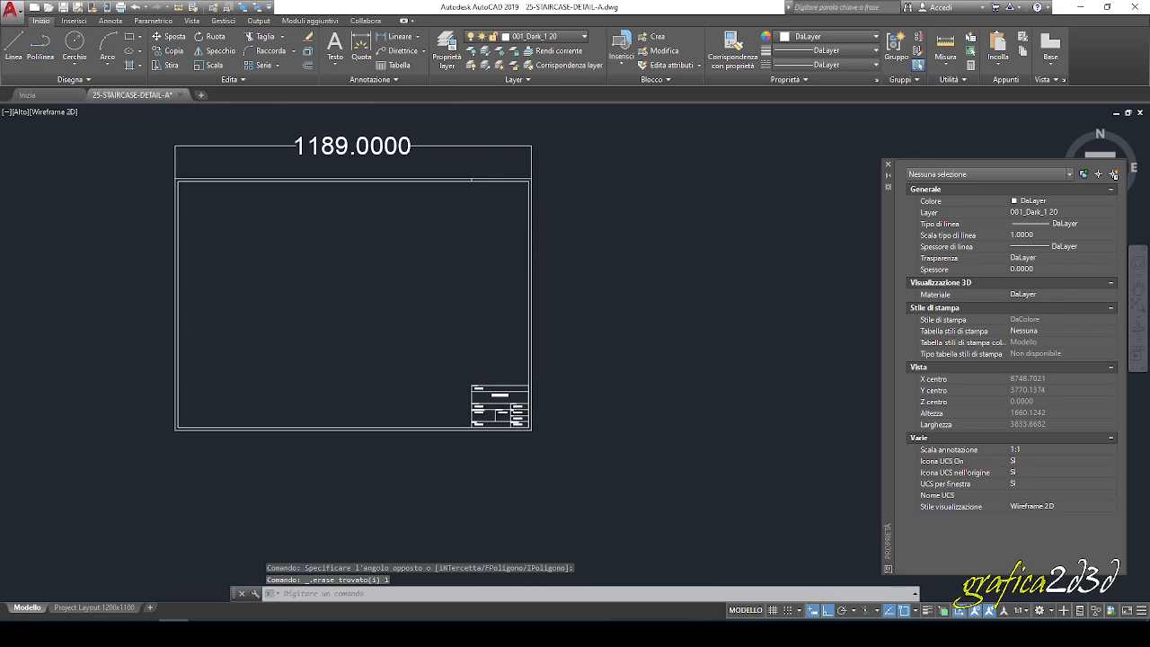
scroll(472, 173, up, 4)
click(458, 168)
click(480, 237)
key(Delete)
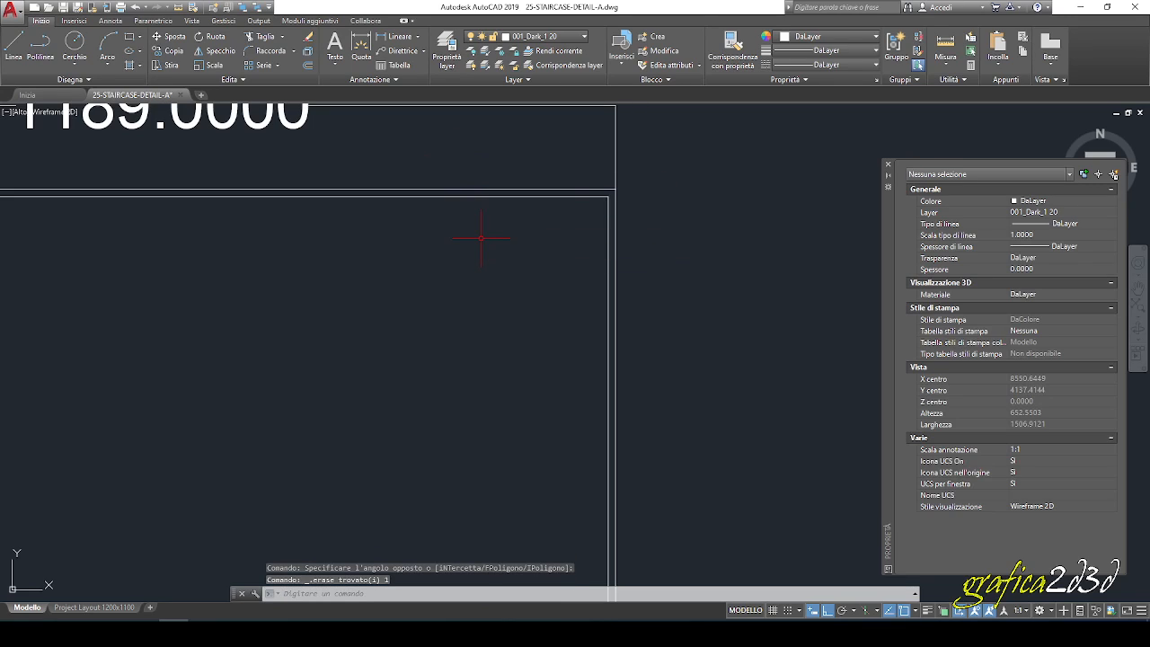
Delete the horizontal 1189 dimension above the sheet.
scroll(478, 256, down, 4)
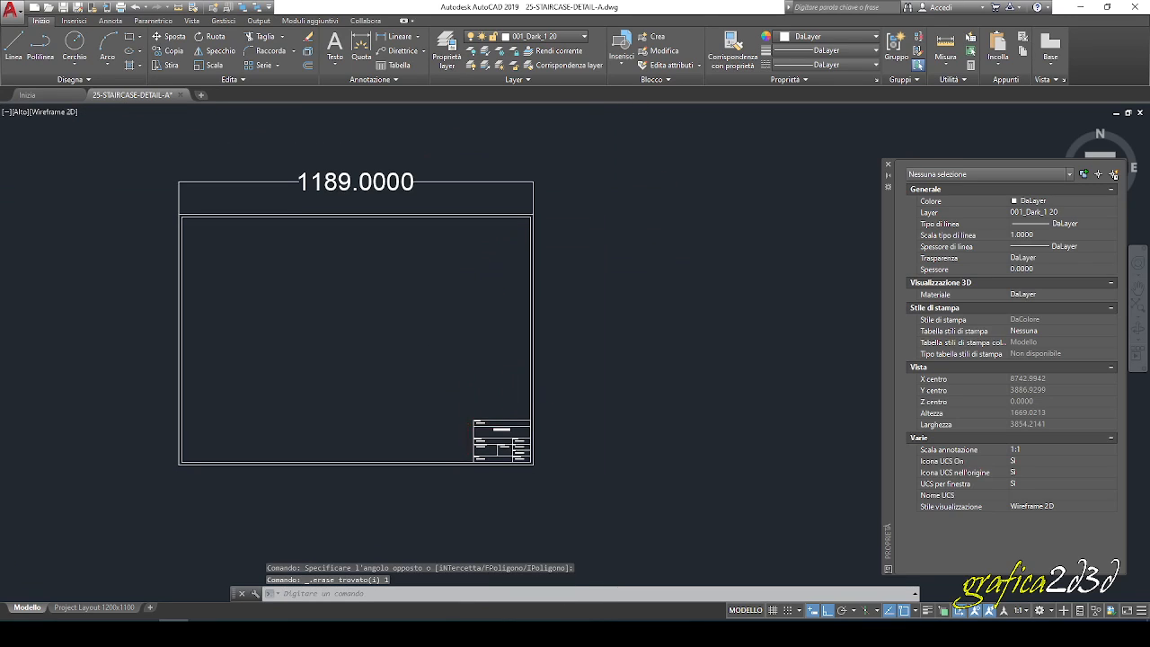
scroll(510, 400, up, 2)
scroll(539, 442, down, 2)
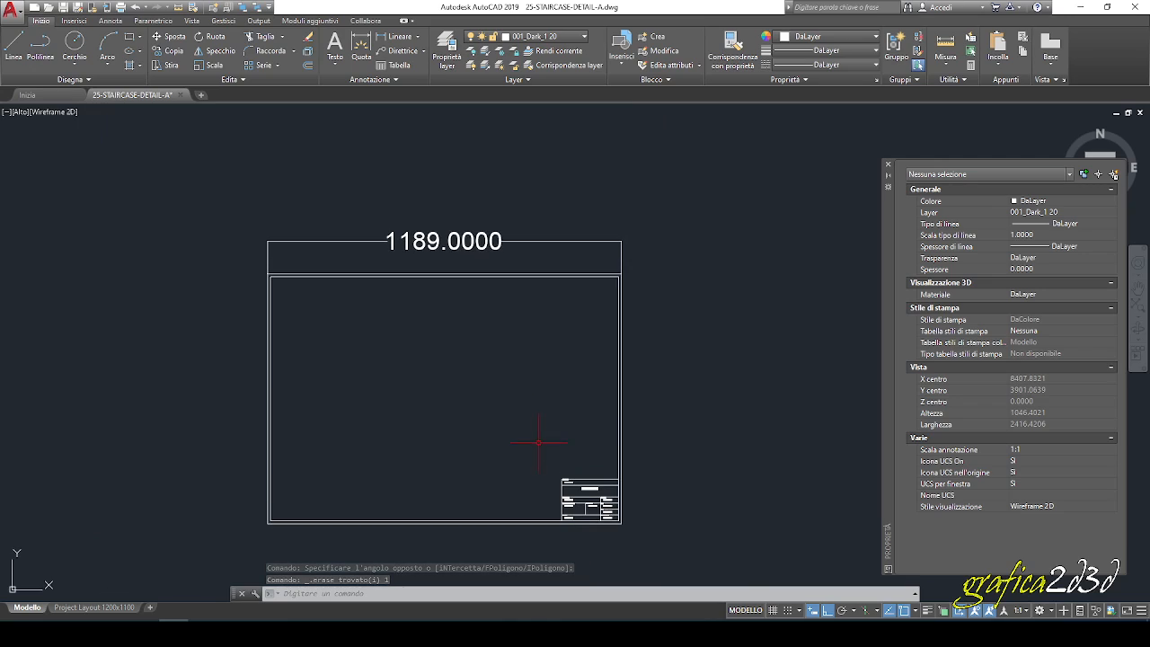
click(637, 249)
click(521, 213)
key(Delete)
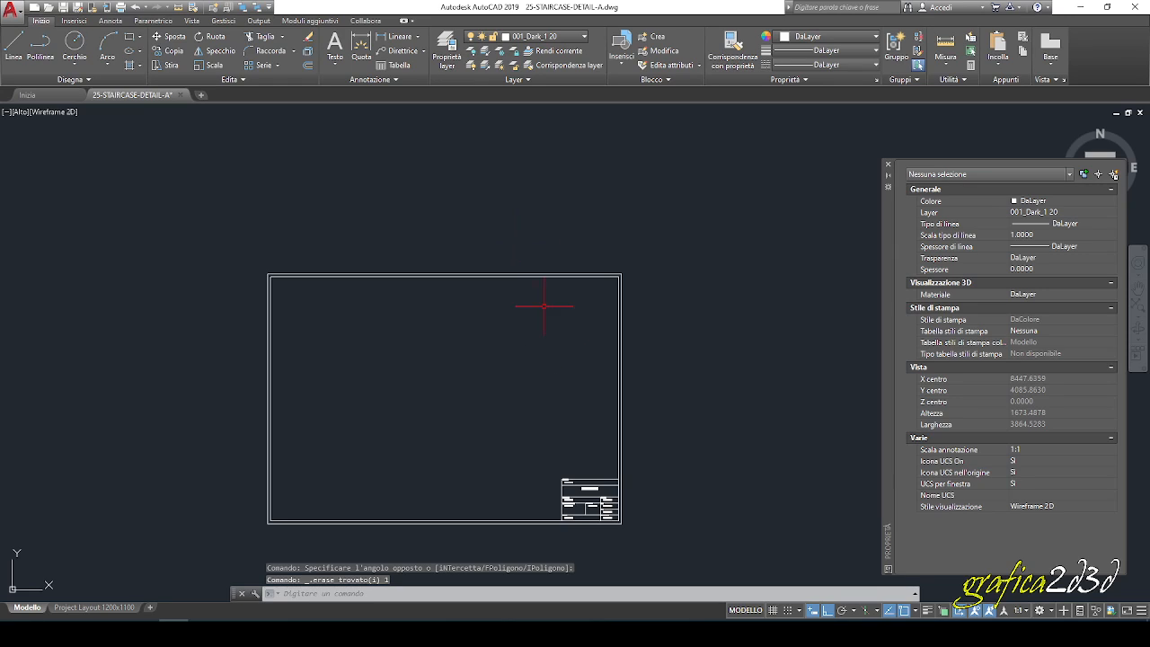
Check the finished title block in the sheet's lower right corner and close the Properties palette.
middle_drag(571, 440, 513, 300)
scroll(533, 348, up, 4)
middle_drag(518, 350, 494, 296)
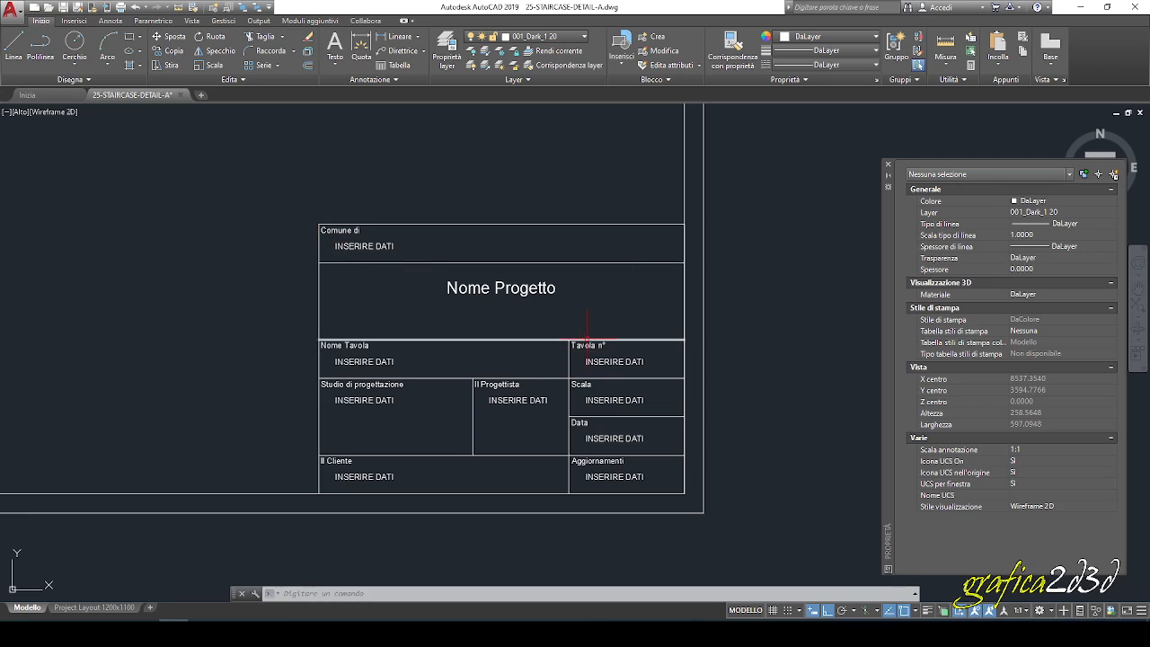
scroll(629, 441, down, 6)
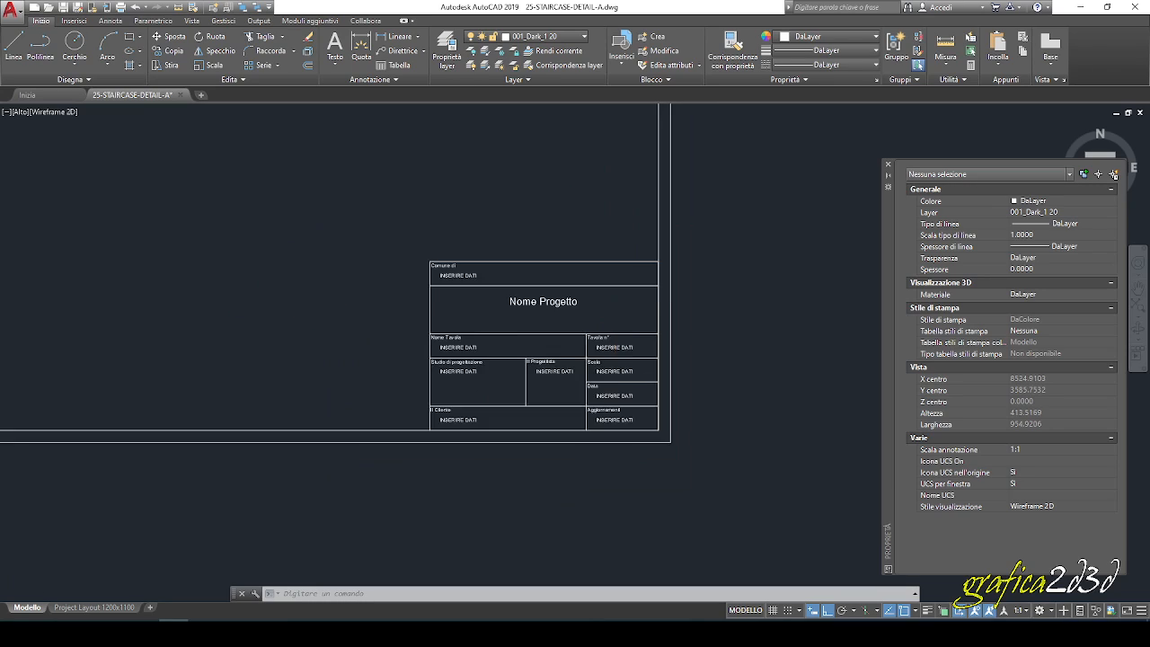
click(888, 164)
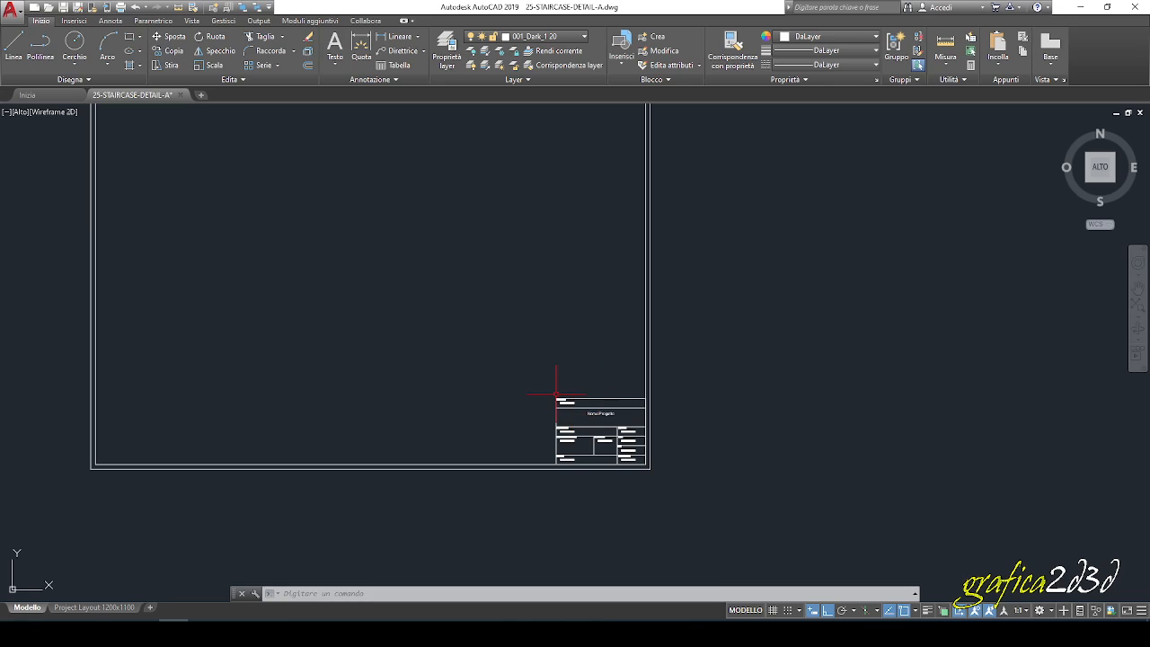
mouse_move(513, 360)
middle_down()
mouse_move(560, 423)
mouse_move(563, 406)
middle_up()
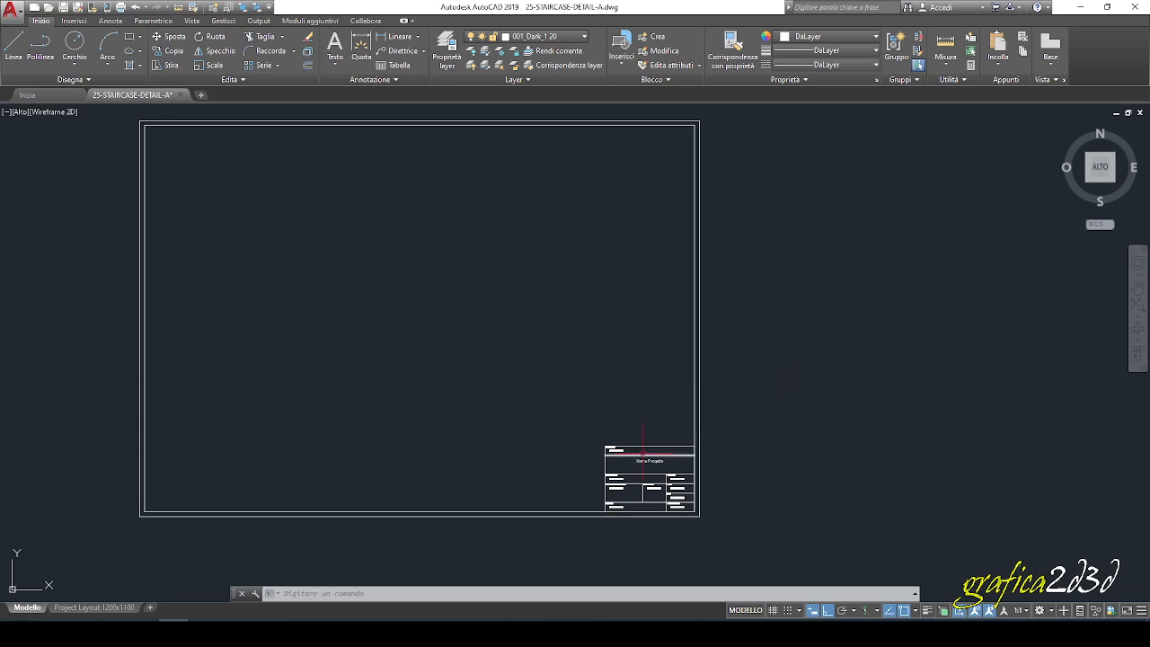